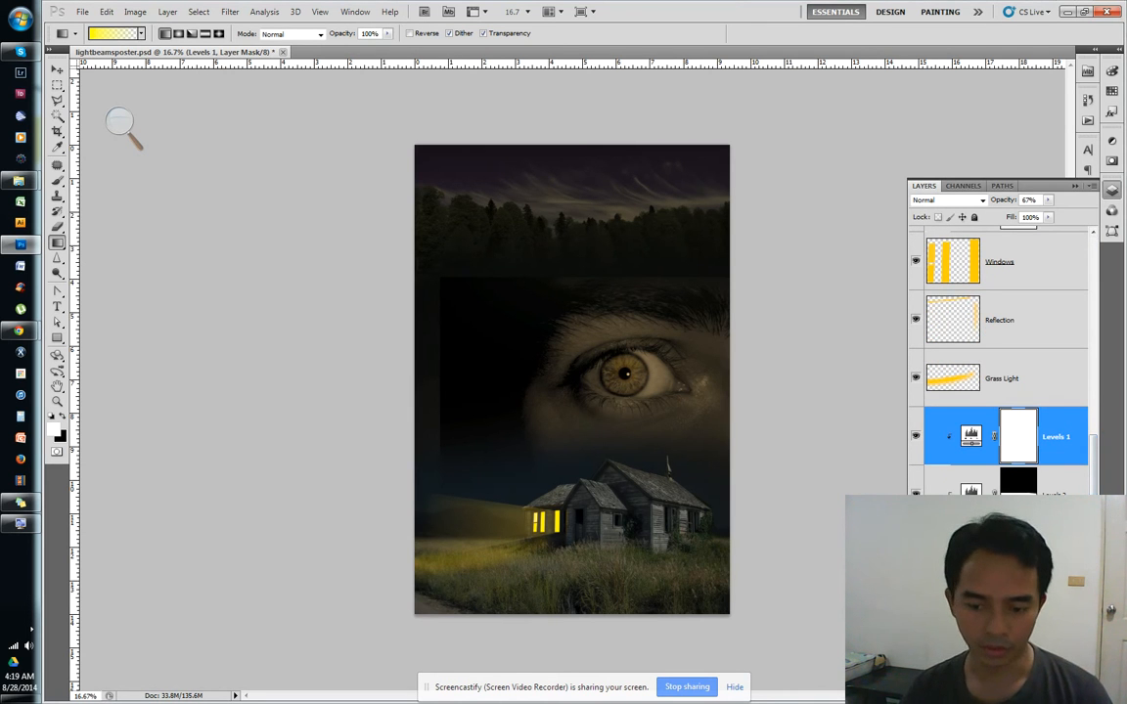
# Isolate the dark background layer of the finished poster, then reveal the house photo and its Levels 2 and Levels 1 adjustments
pyautogui.click(916, 612)
pyautogui.click(915, 612)
pyautogui.keyDown('alt'); pyautogui.click(916, 612); pyautogui.keyUp('alt')
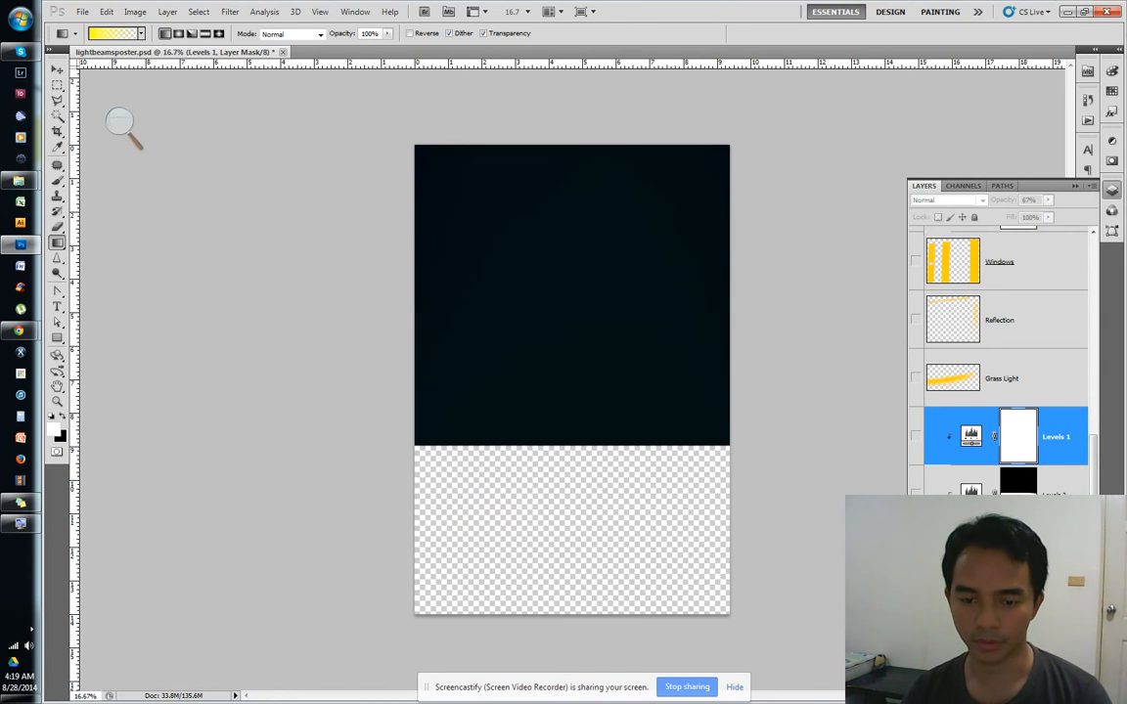
pyautogui.click(915, 553)
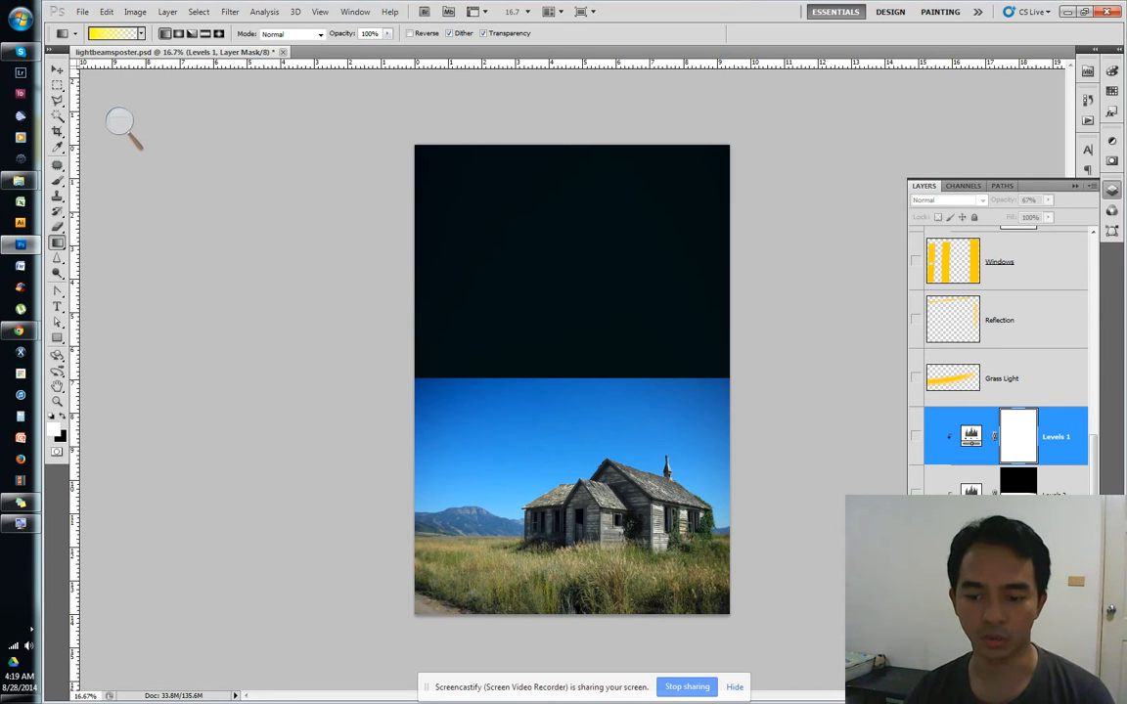
pyautogui.click(915, 494)
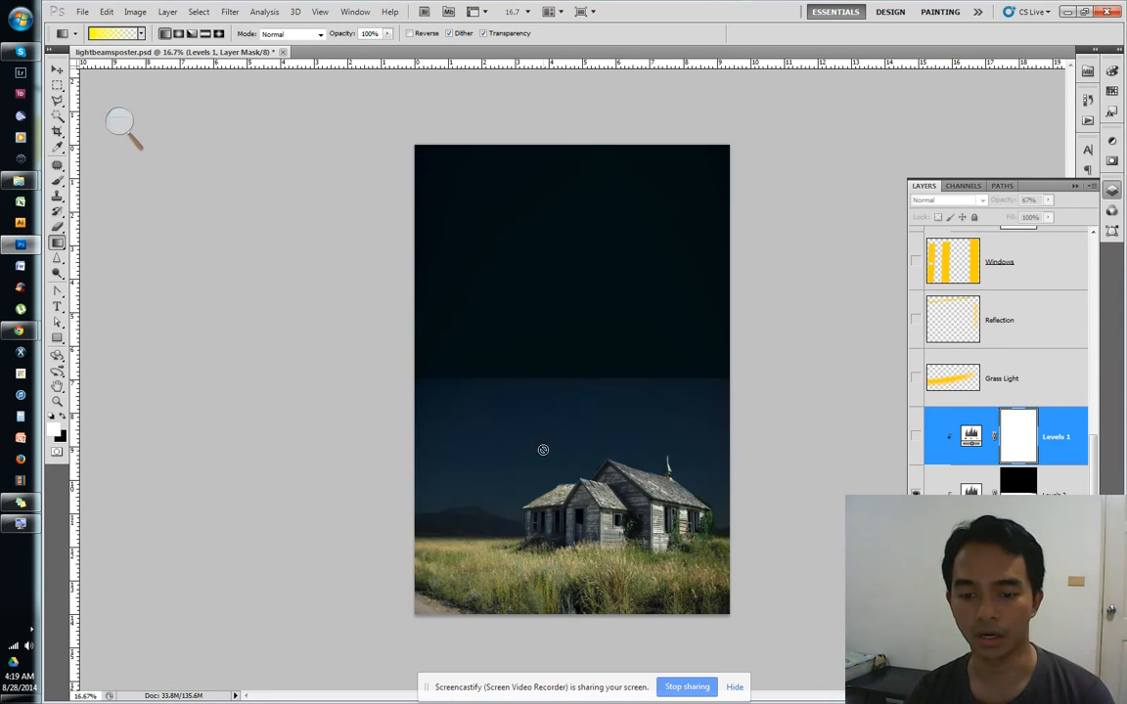
pyautogui.click(916, 439)
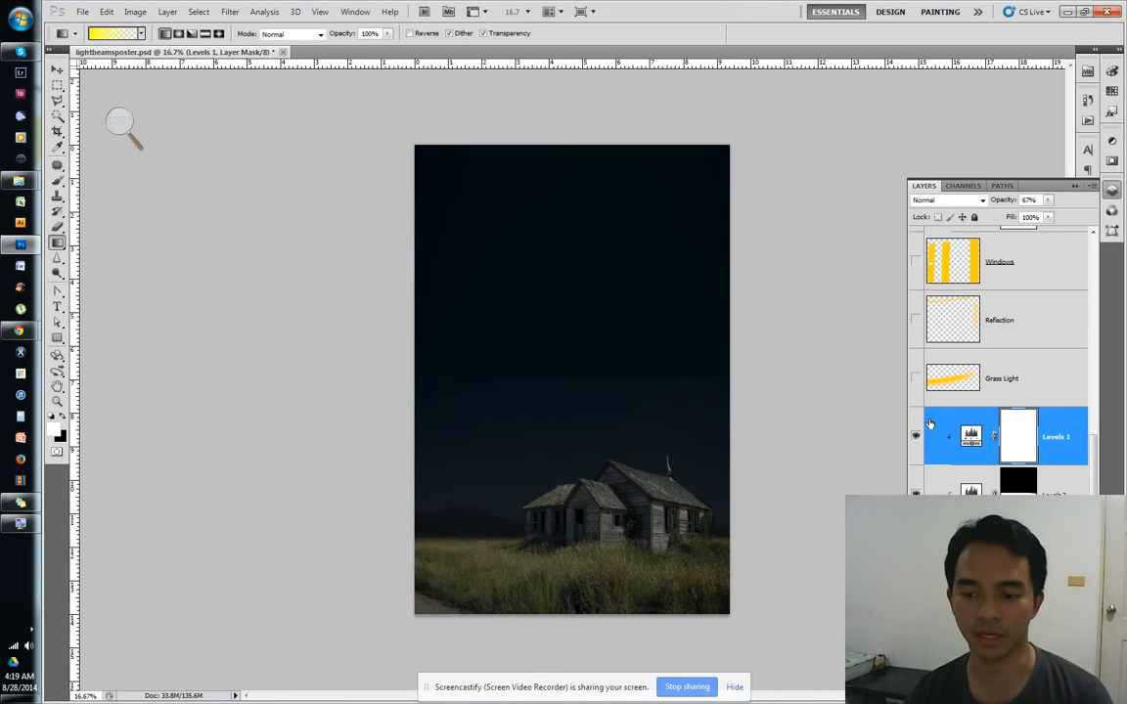
# Reveal the Grass Light, Reflection and Windows layers and the Beams group to examine how the house lighting is built
pyautogui.click(916, 380)
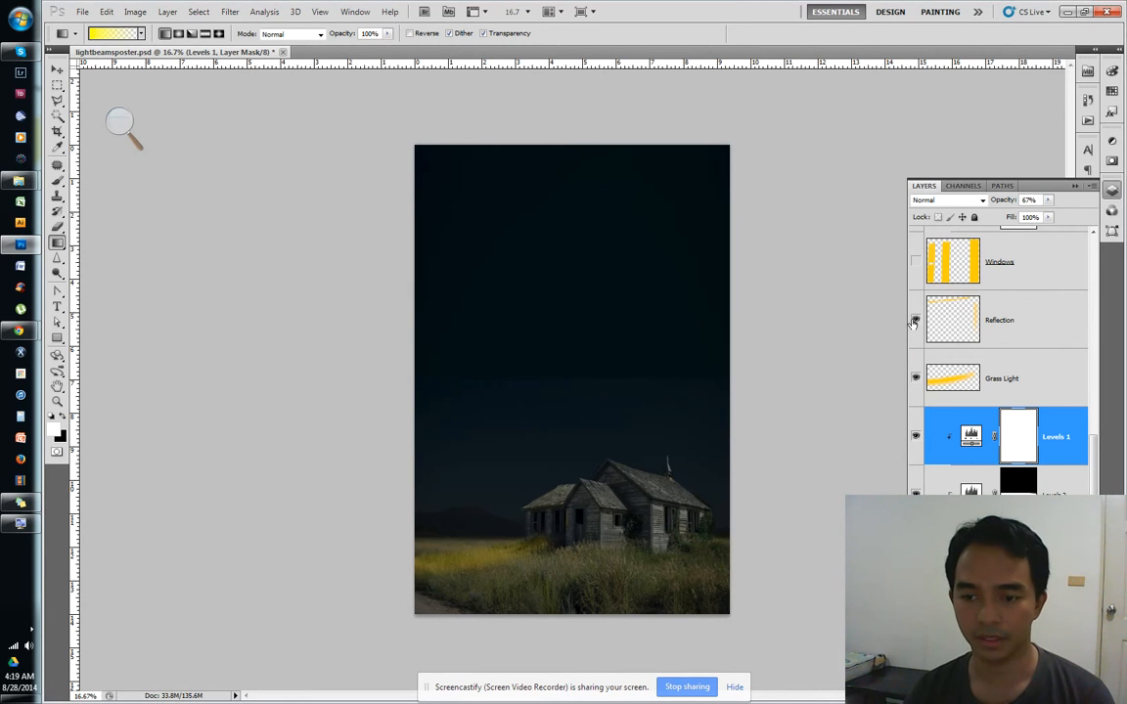
pyautogui.click(916, 261)
pyautogui.scroll(1, 1092, 445)
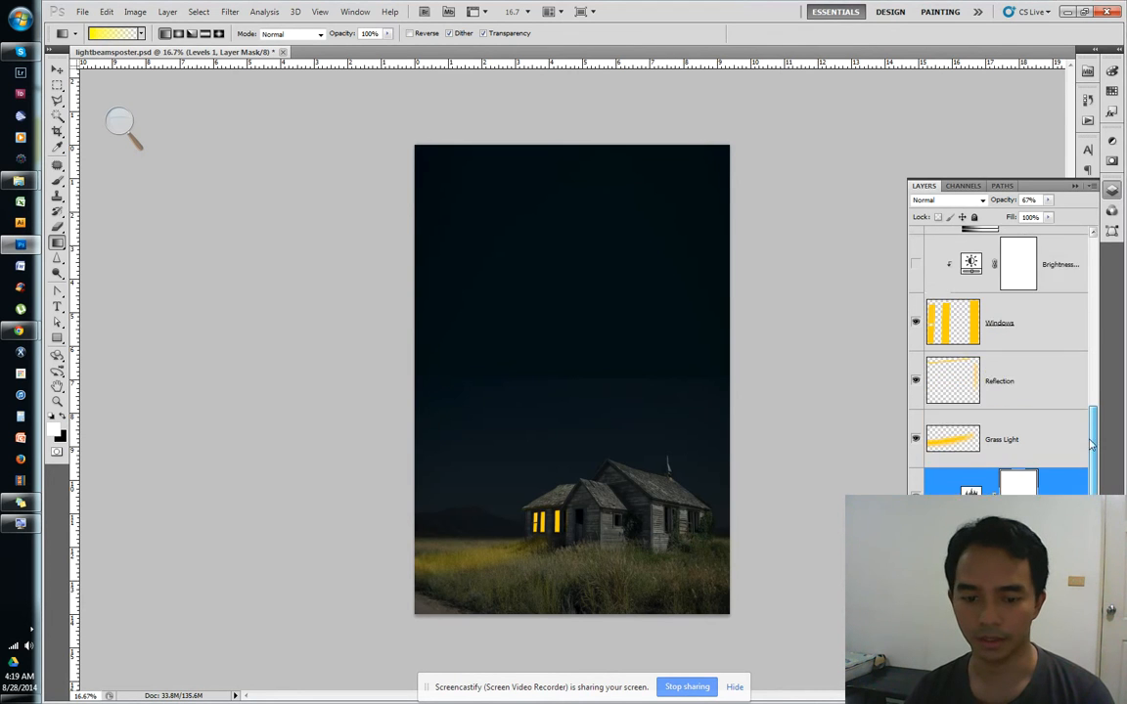
pyautogui.scroll(2, 1092, 445)
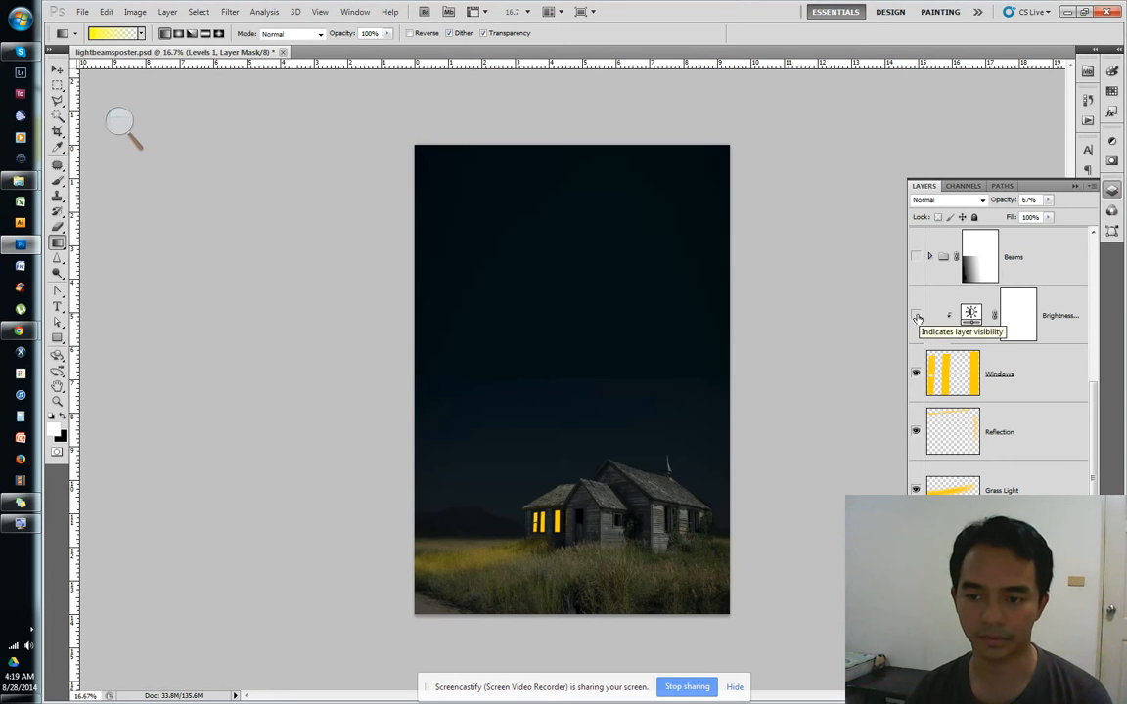
pyautogui.click(916, 258)
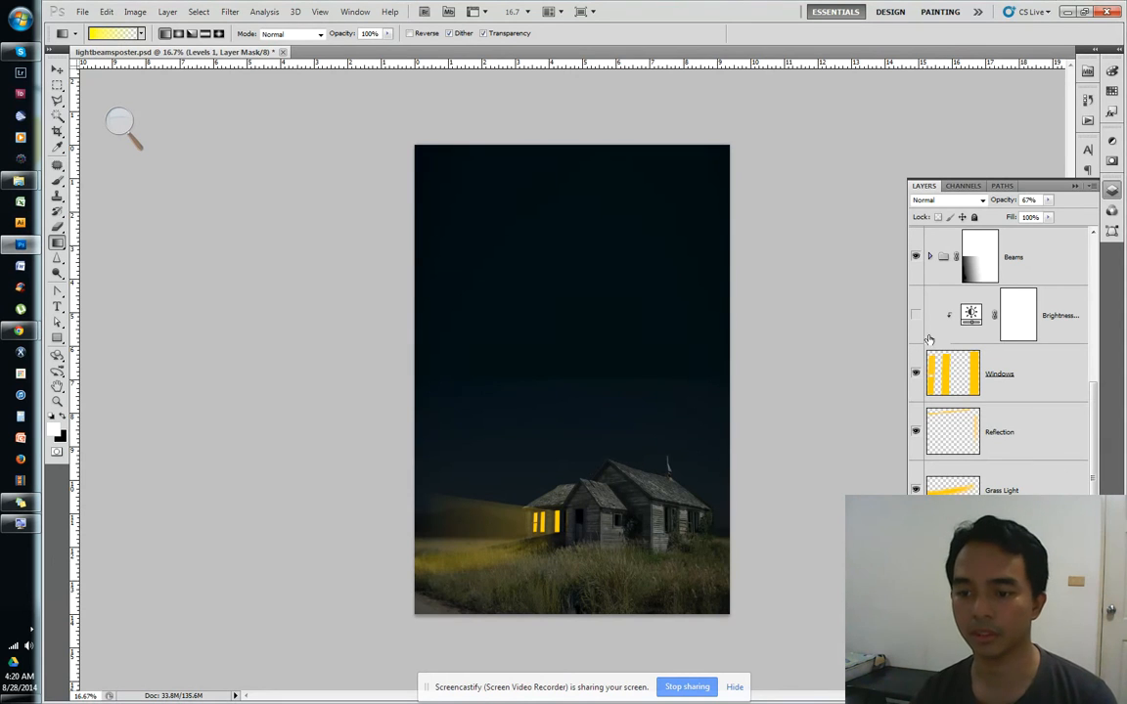
# Reveal the Forest layer with Levels 3 and the Eye layer with Levels 4 to examine their effect on the poster
pyautogui.scroll(3, 1081, 431)
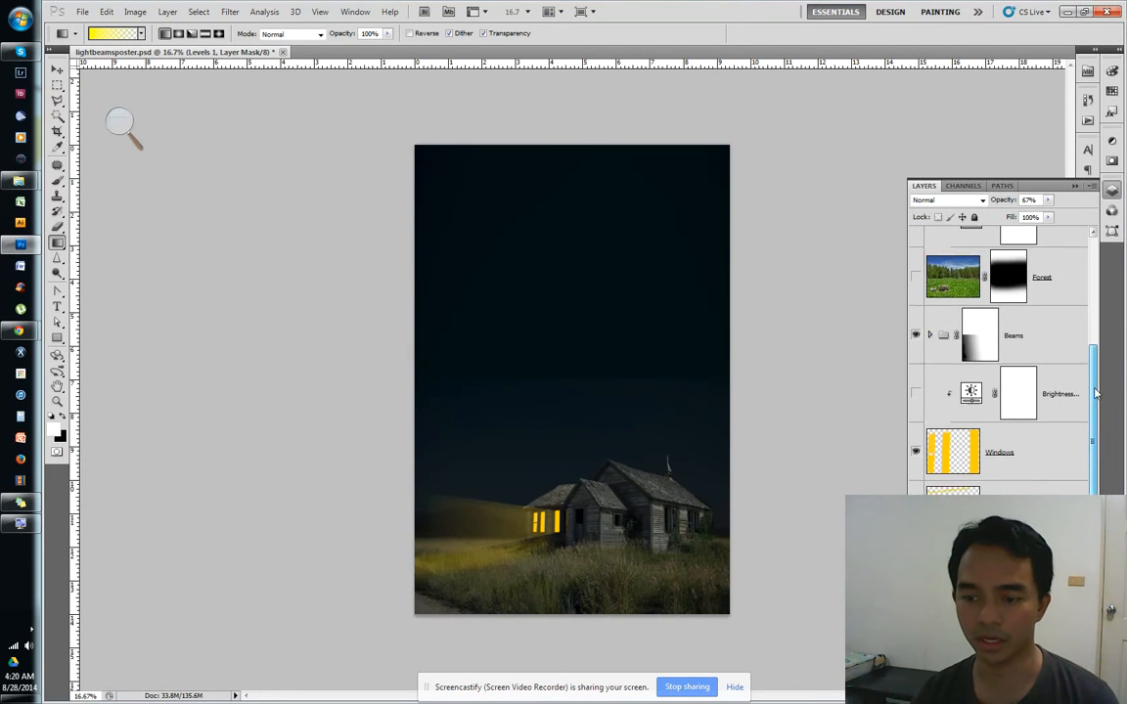
pyautogui.click(916, 352)
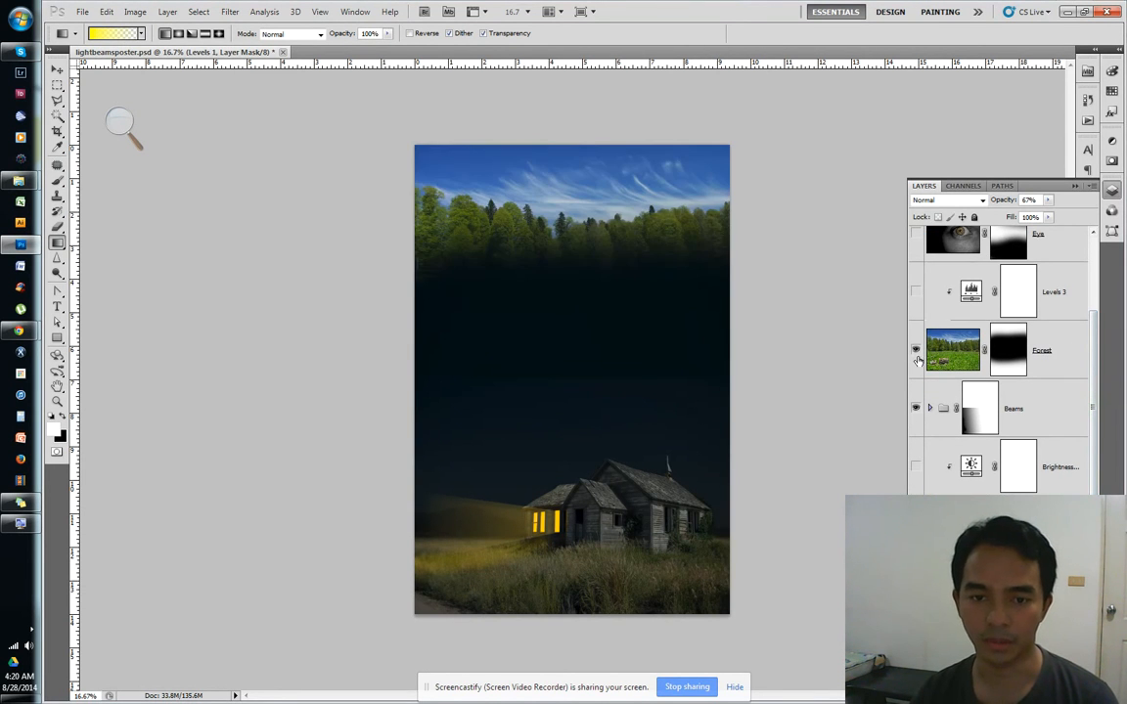
pyautogui.click(916, 291)
pyautogui.scroll(3, 1096, 284)
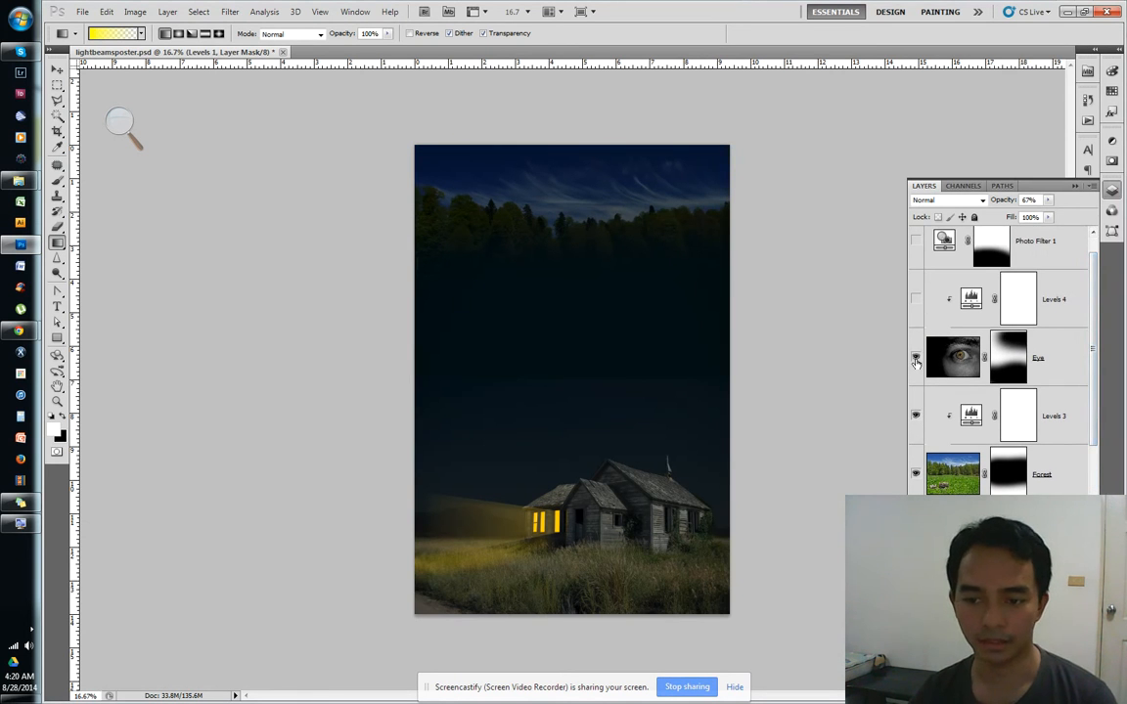
pyautogui.click(916, 358)
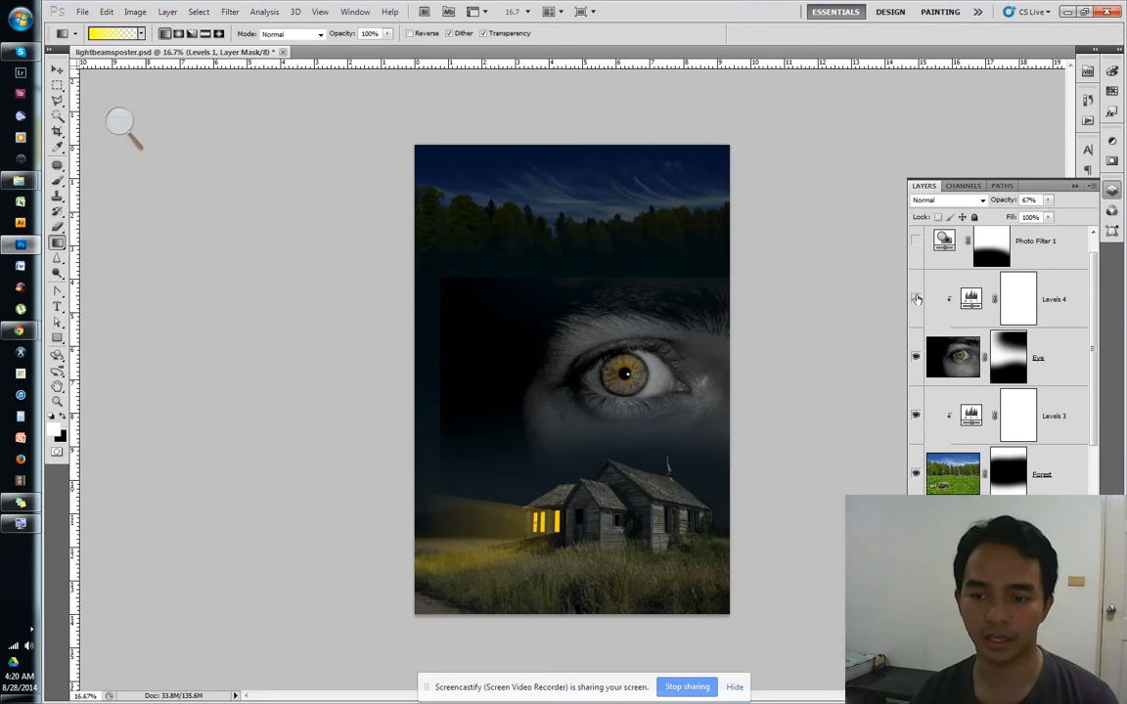
pyautogui.click(916, 300)
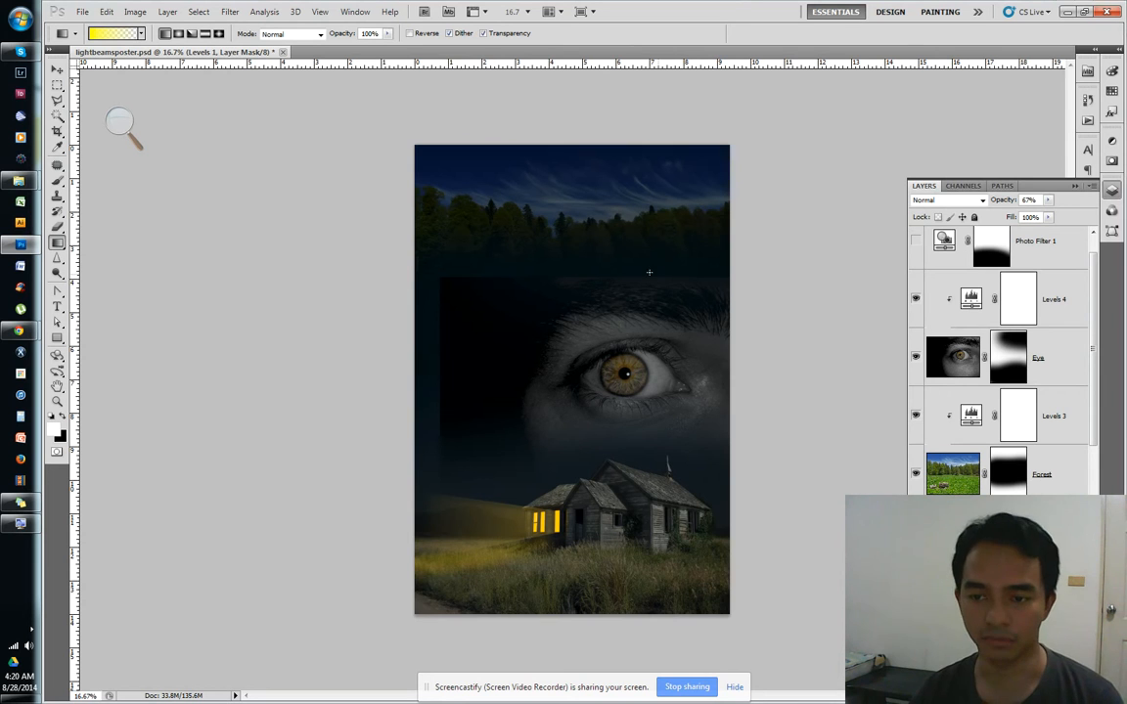
# Reveal the Photo Filter 1 adjustment and show, then hide the Text group to compare the poster with and without titles
pyautogui.scroll(1, 963, 269)
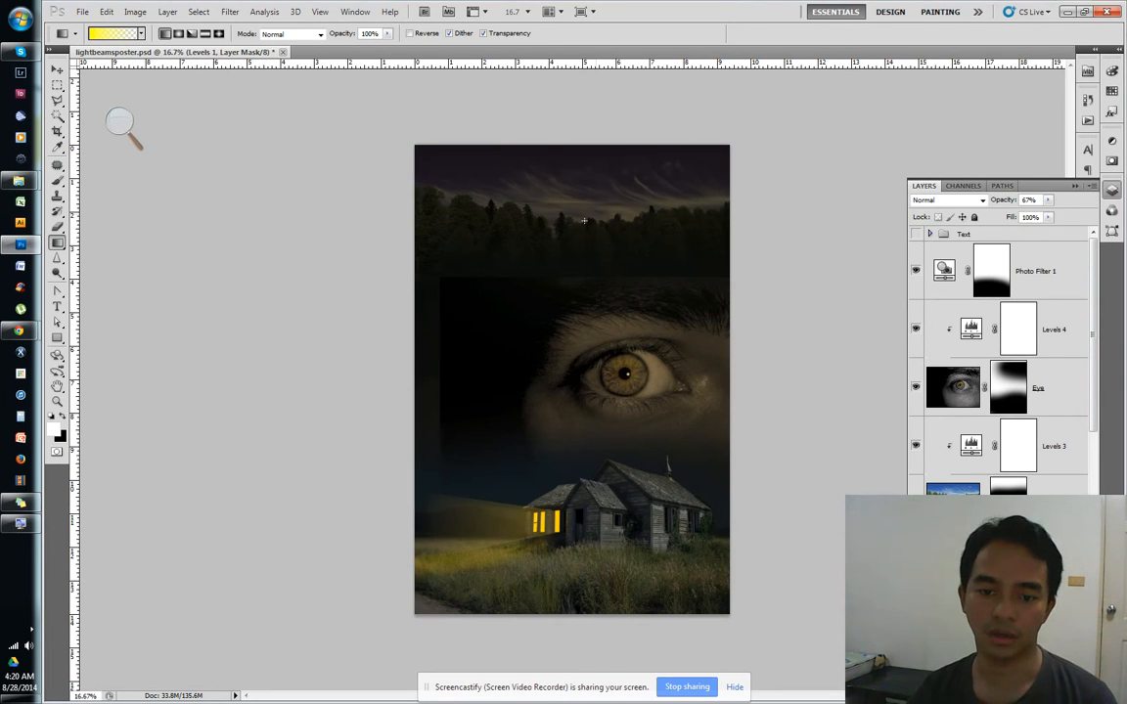
pyautogui.click(916, 235)
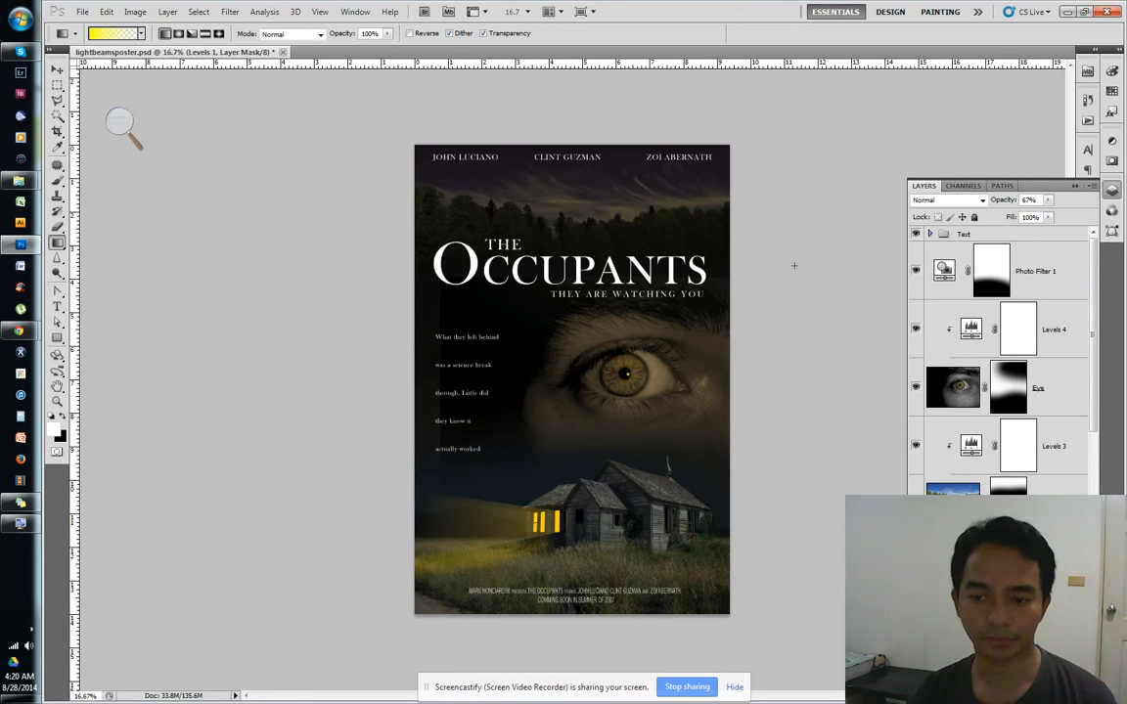
pyautogui.click(915, 235)
pyautogui.click(916, 236)
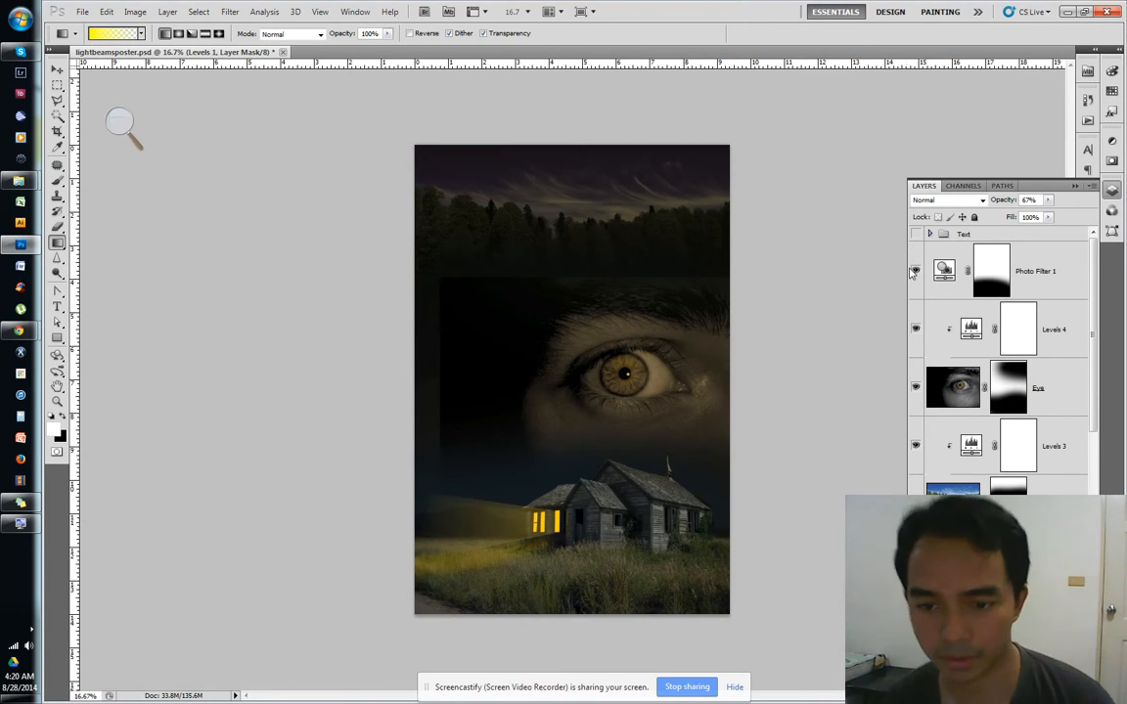
# Create a new A4 document, 210 by 297 mm at 300 pixels/inch, in 8-bit RGB Color with a white background
pyautogui.click(82, 11)
pyautogui.click(88, 25)
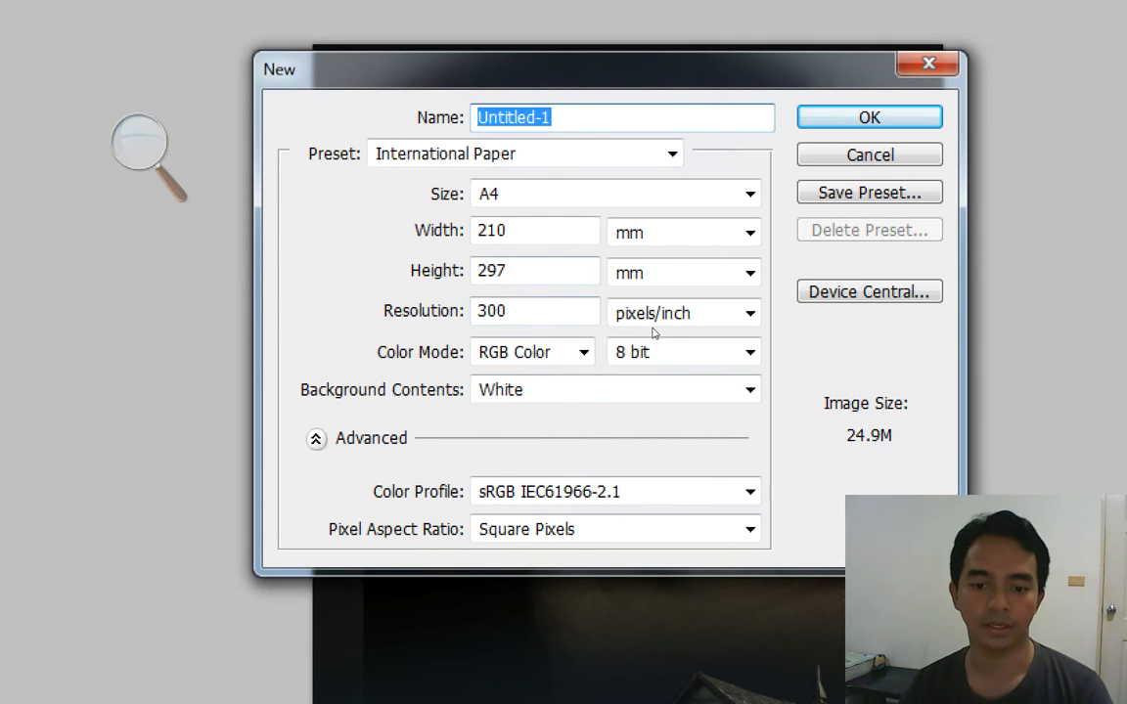
pyautogui.hotkey('alt', 'Down')
pyautogui.press('Down')
pyautogui.press('Up')
pyautogui.press('Down')
pyautogui.press('Down')
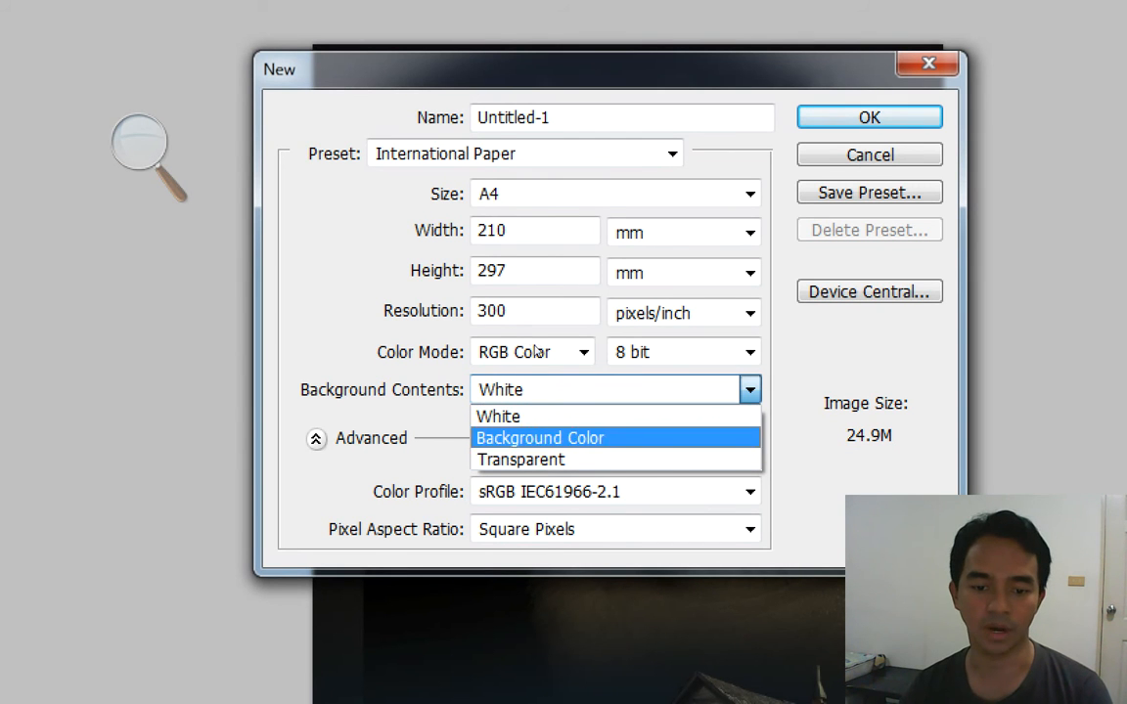
pyautogui.press('Escape')
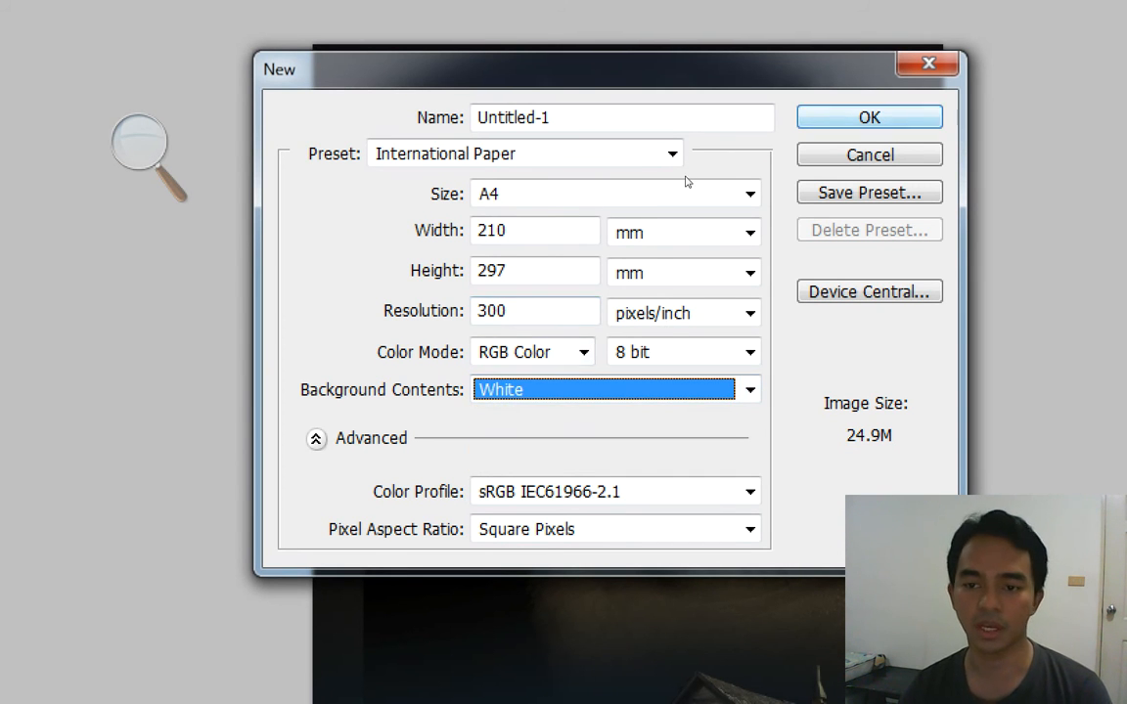
pyautogui.press('Return')
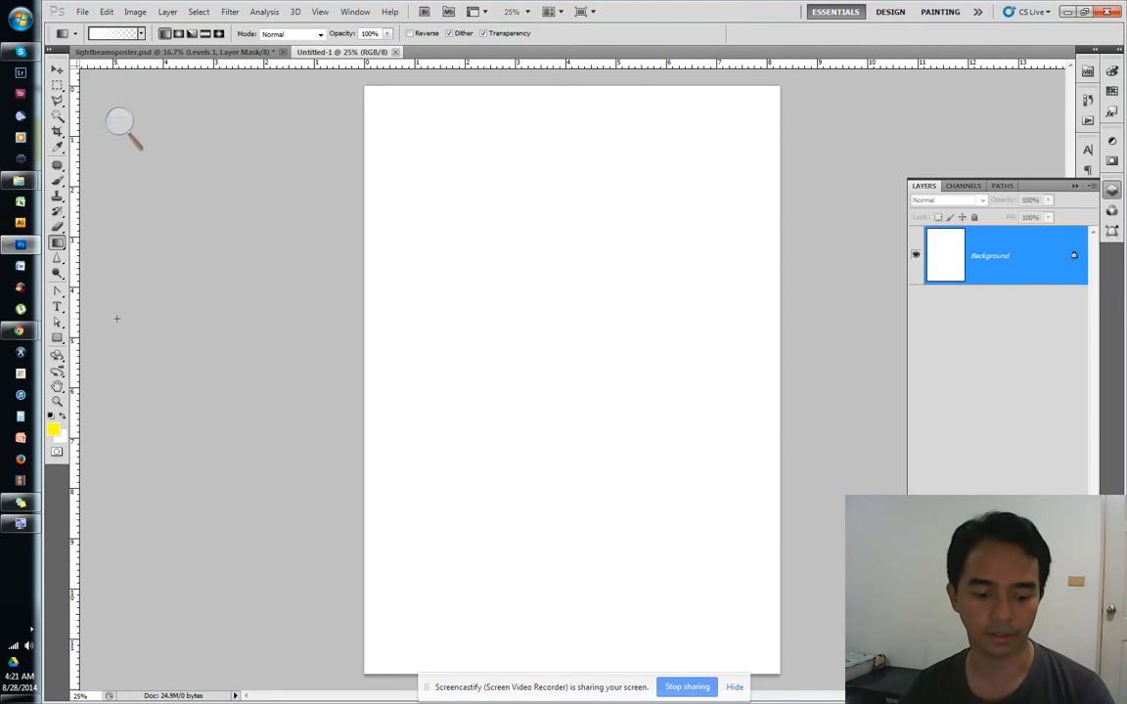
# Try filling the canvas with the default black foreground color using the Paint Bucket, then undo the fill
pyautogui.hotkey('shift', 'g')
pyautogui.click(51, 417)
pyautogui.click(467, 347)
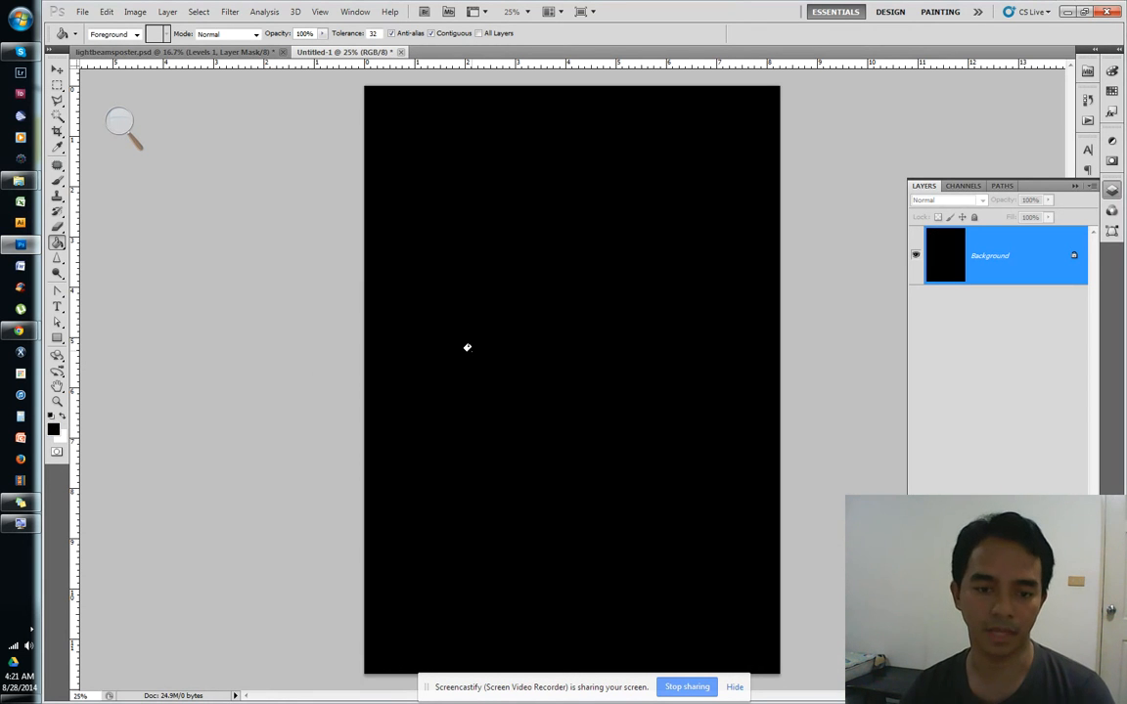
pyautogui.hotkey('ctrl', 'z')
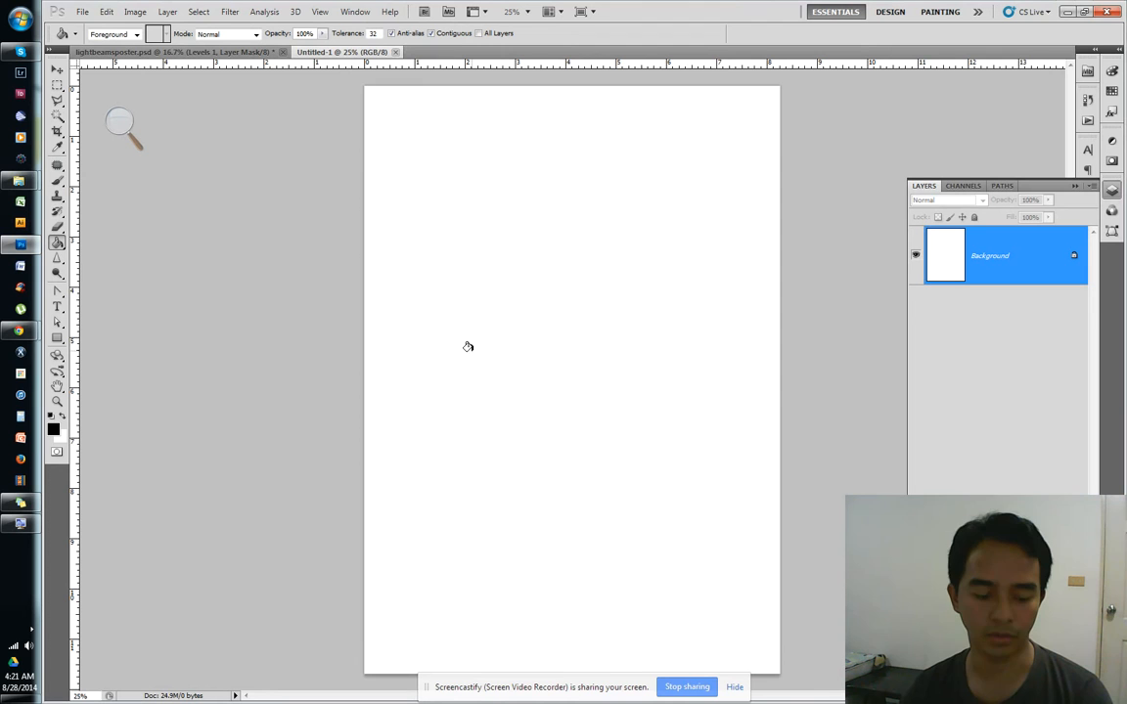
# Add a Solid Color fill layer in black above the white background
pyautogui.click(989, 489)
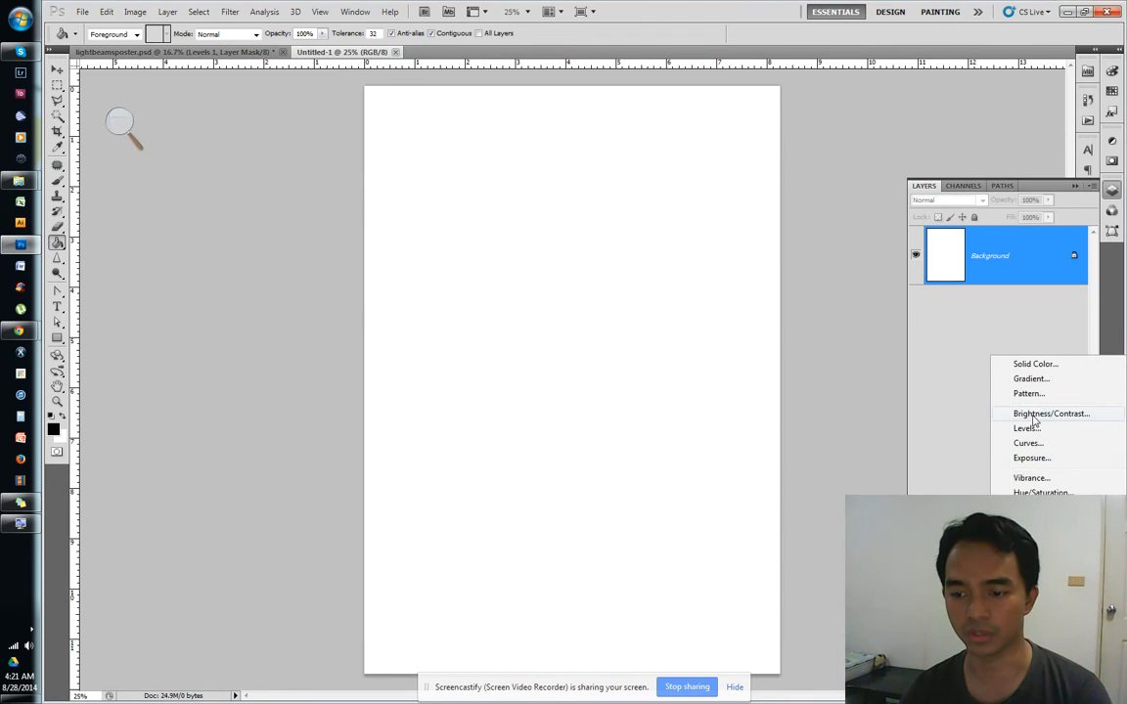
pyautogui.click(1054, 364)
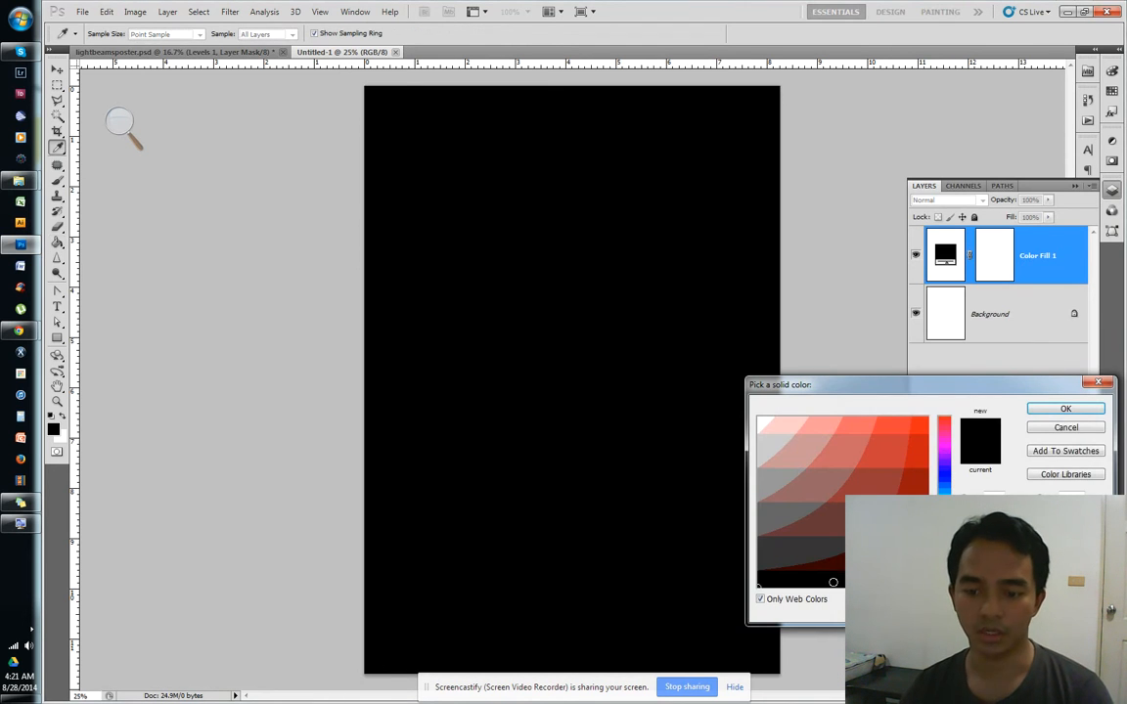
pyautogui.click(1039, 409)
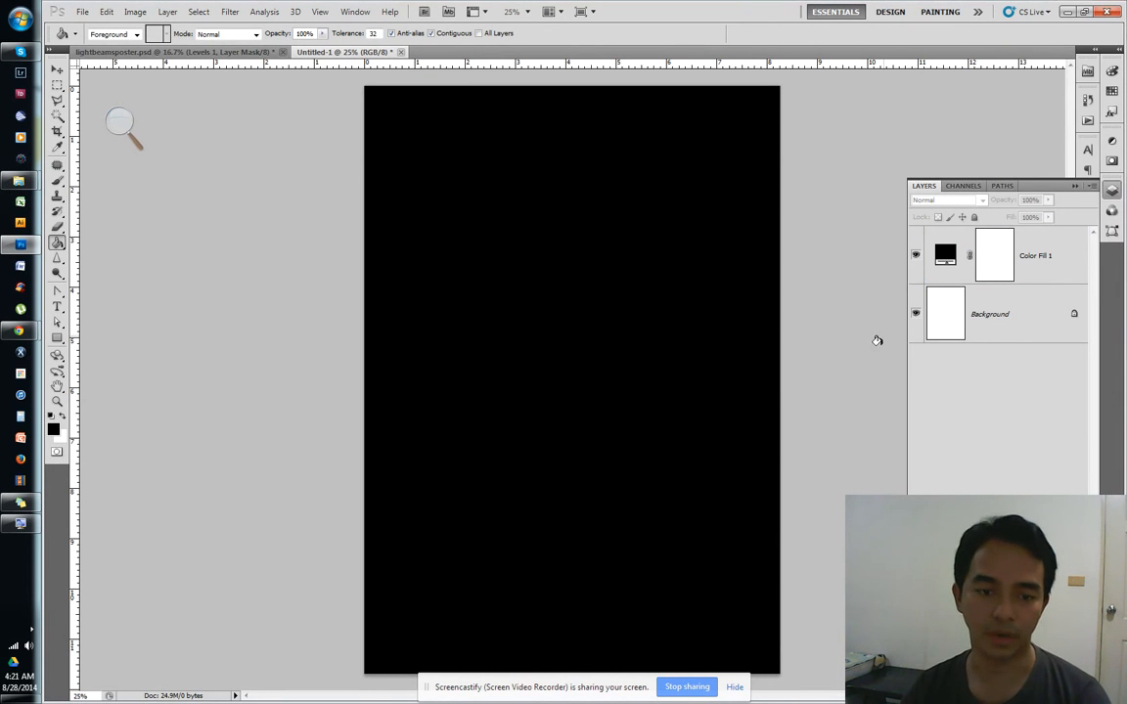
# Place the house photo 703916_73558928 above the black fill layer and move it down to the lower edge of the canvas
pyautogui.click(946, 260)
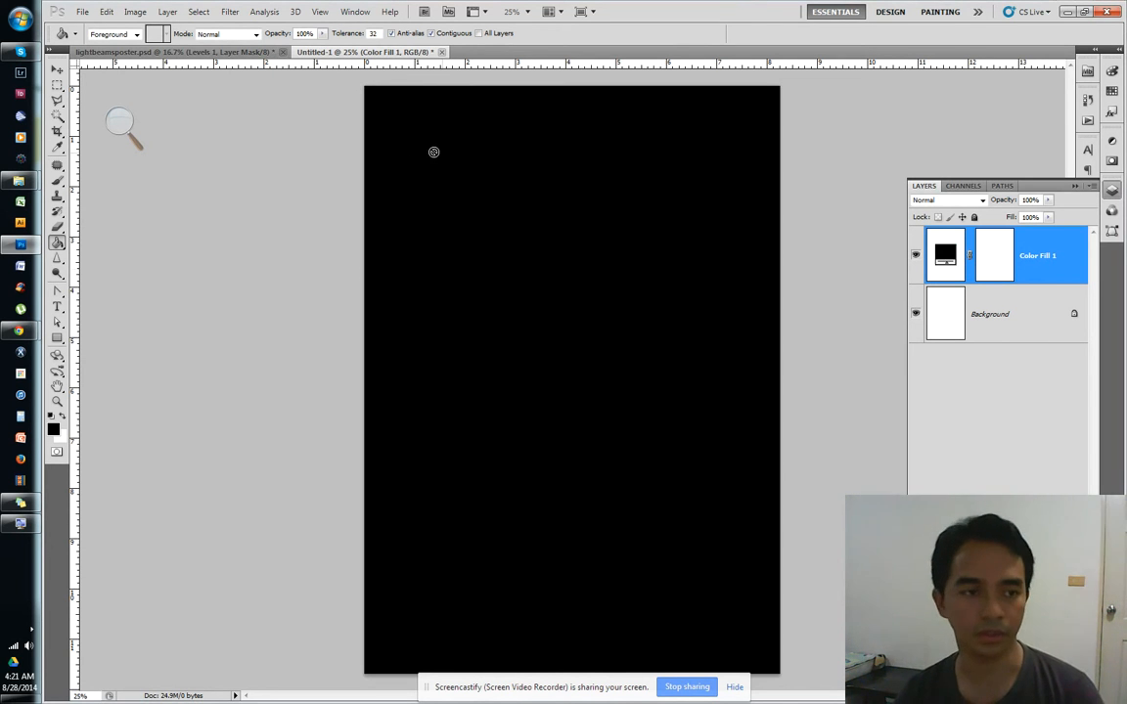
pyautogui.click(82, 11)
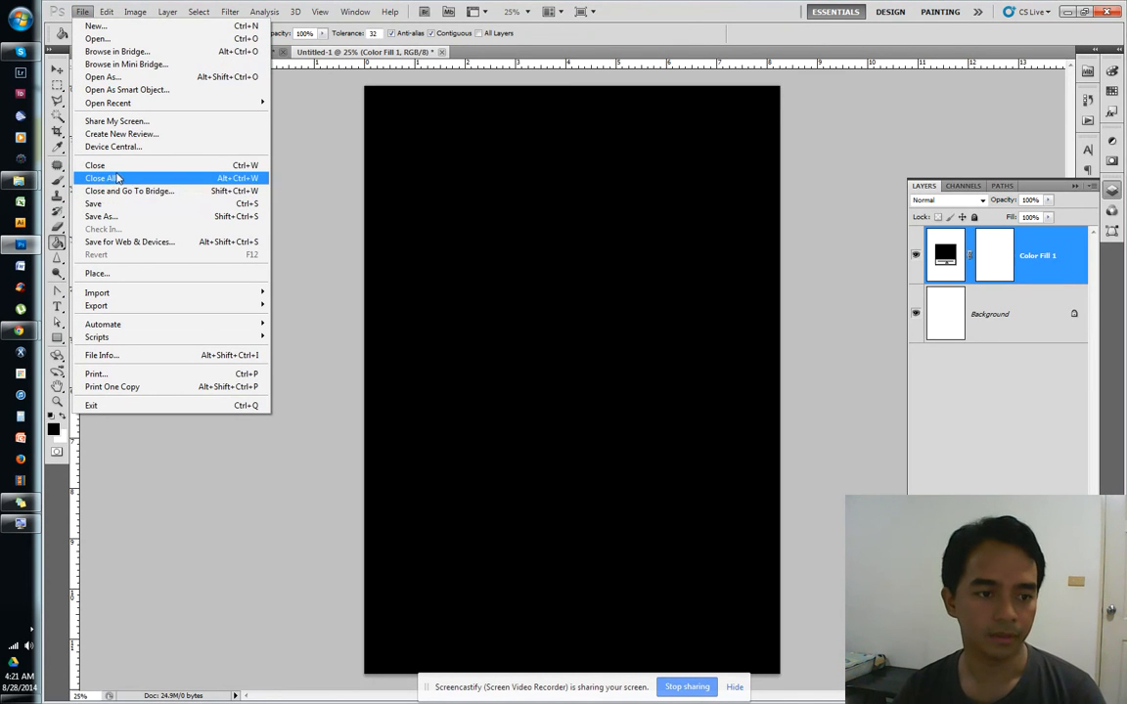
pyautogui.click(98, 273)
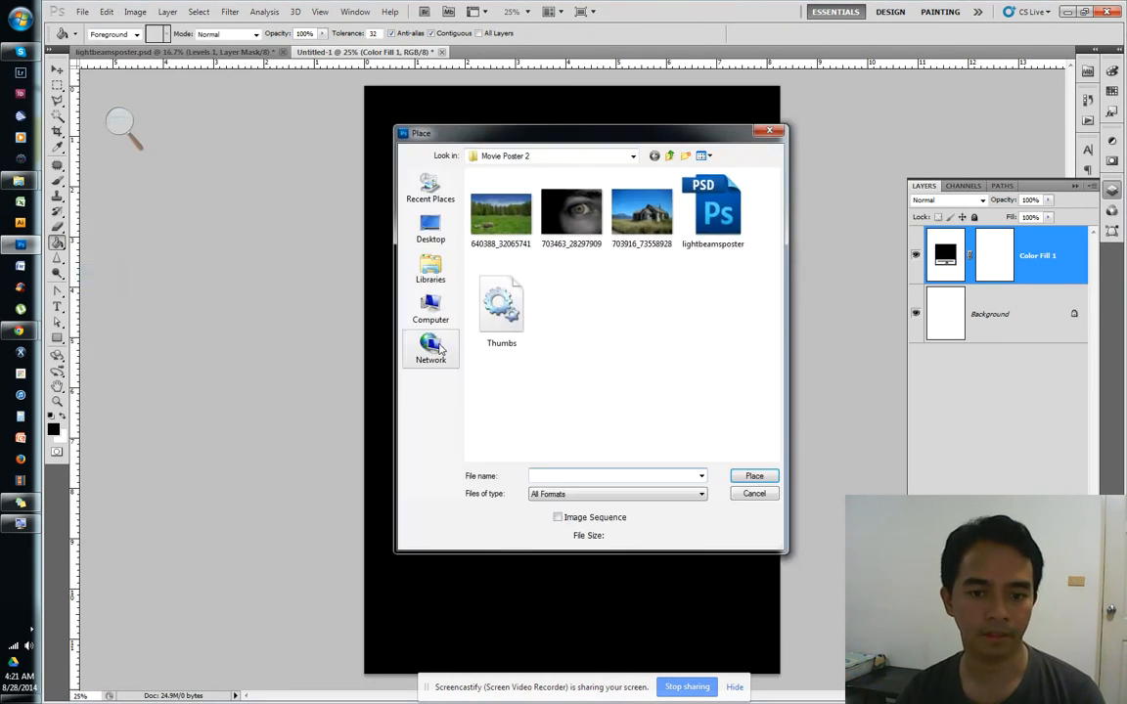
pyautogui.click(620, 227)
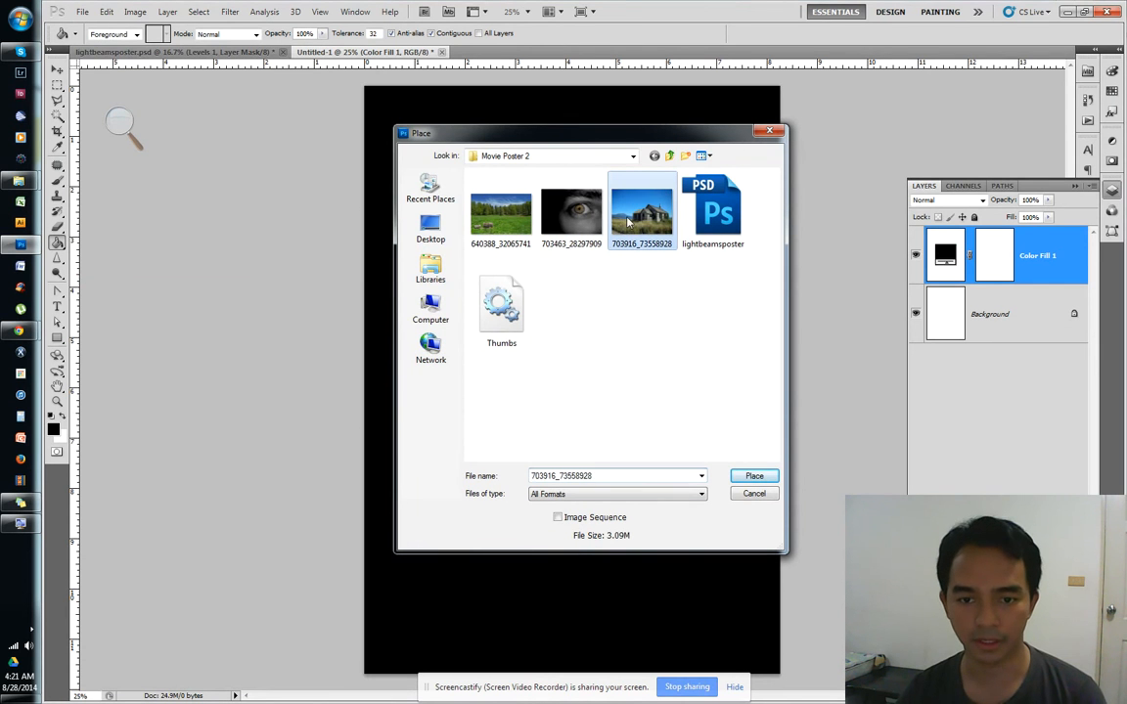
pyautogui.click(754, 478)
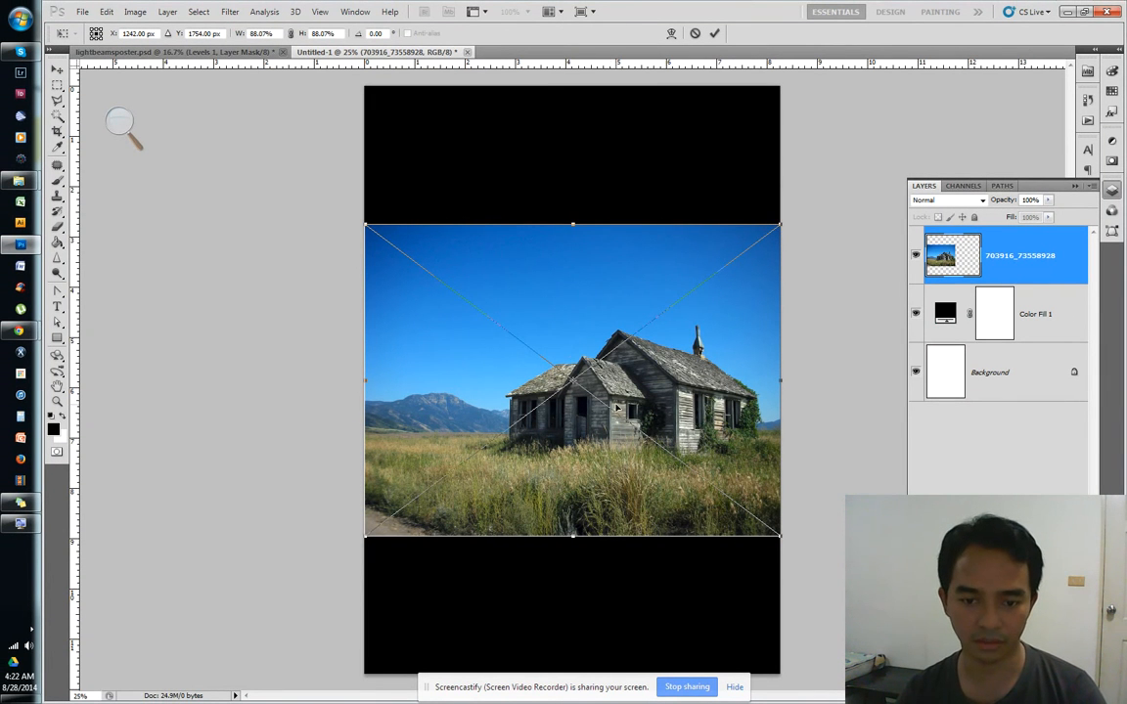
pyautogui.moveTo(665, 405); pyautogui.dragTo(673, 524)
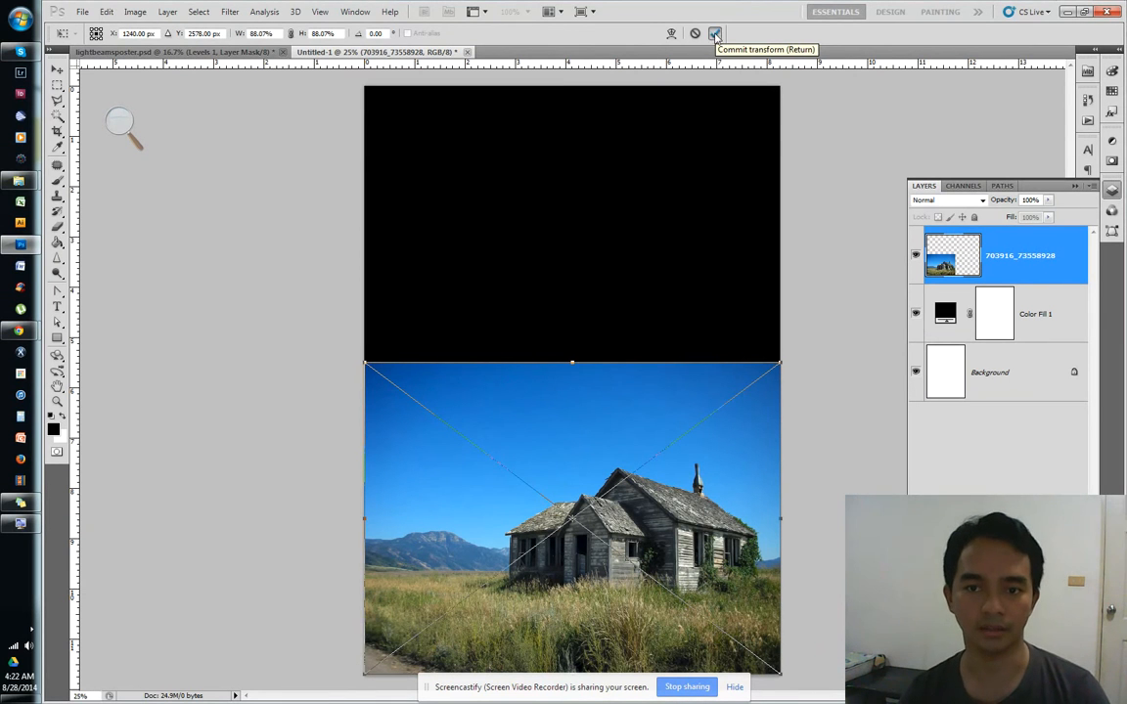
pyautogui.click(714, 33)
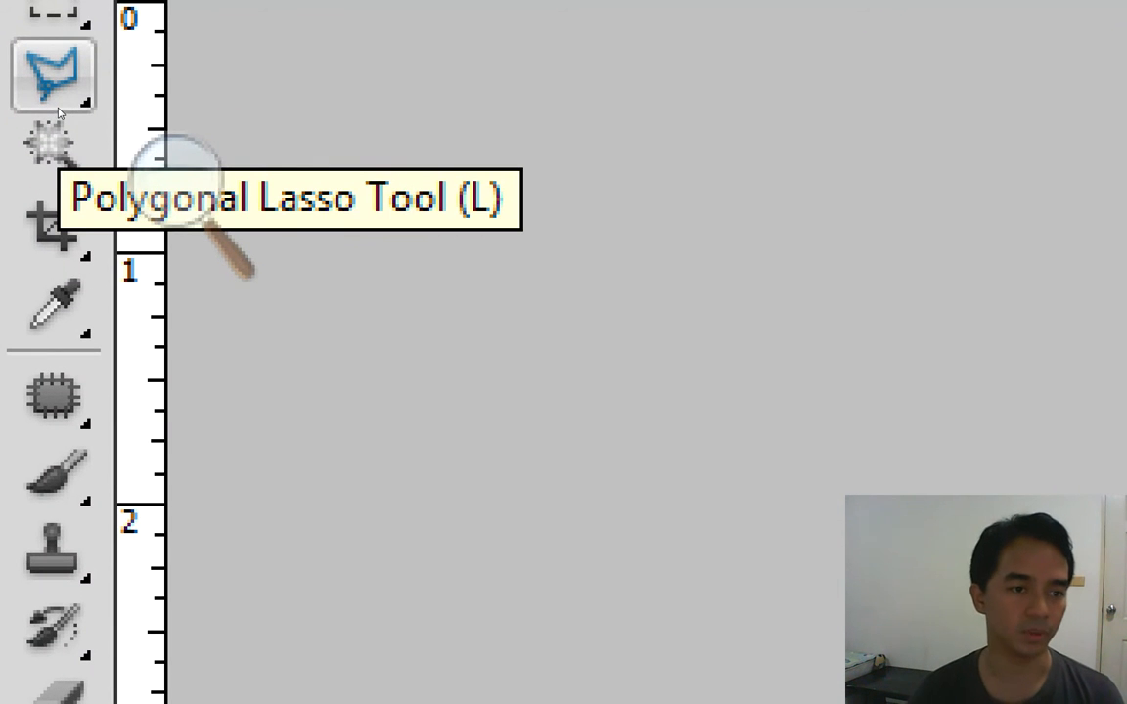
# Start a Polygonal Lasso outline along the horizon, from the photo's left edge to the near corner of the house
pyautogui.click(56, 108)
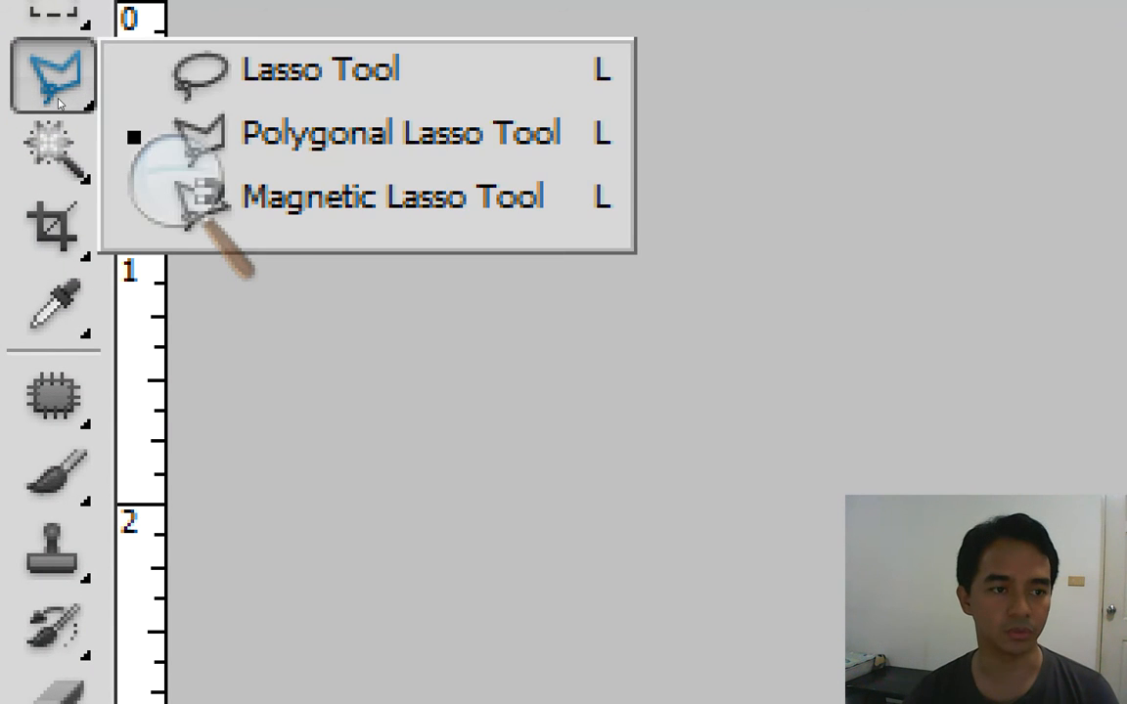
pyautogui.click(144, 123)
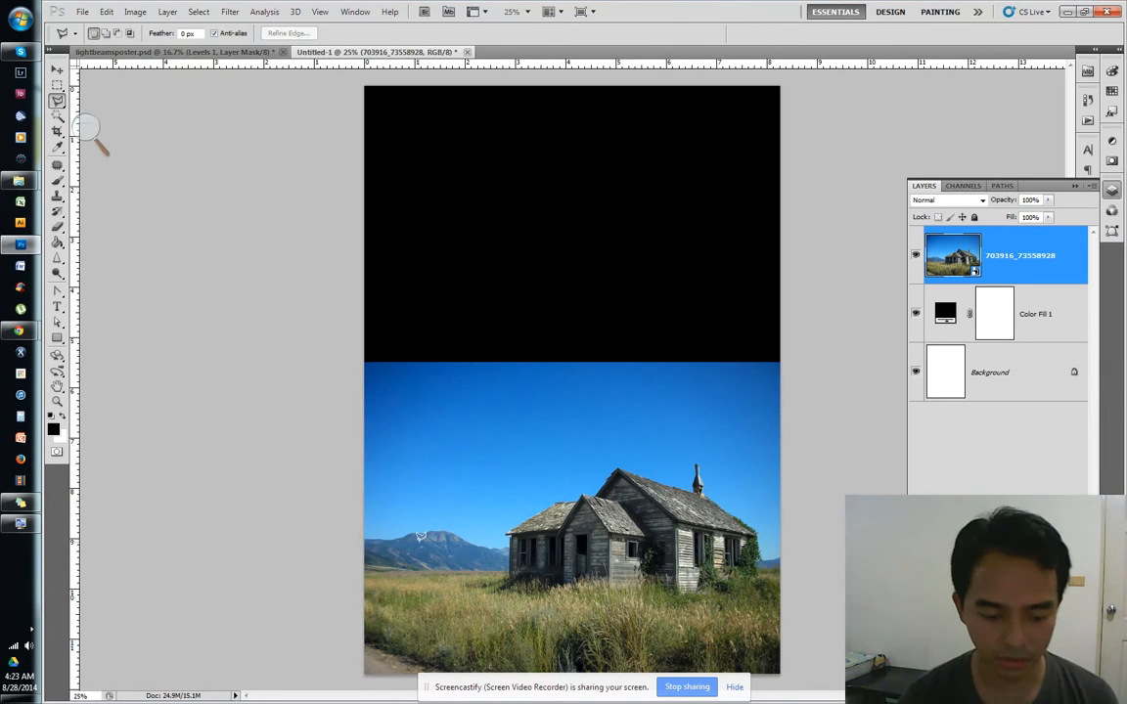
pyautogui.hotkey('ctrl', '+')
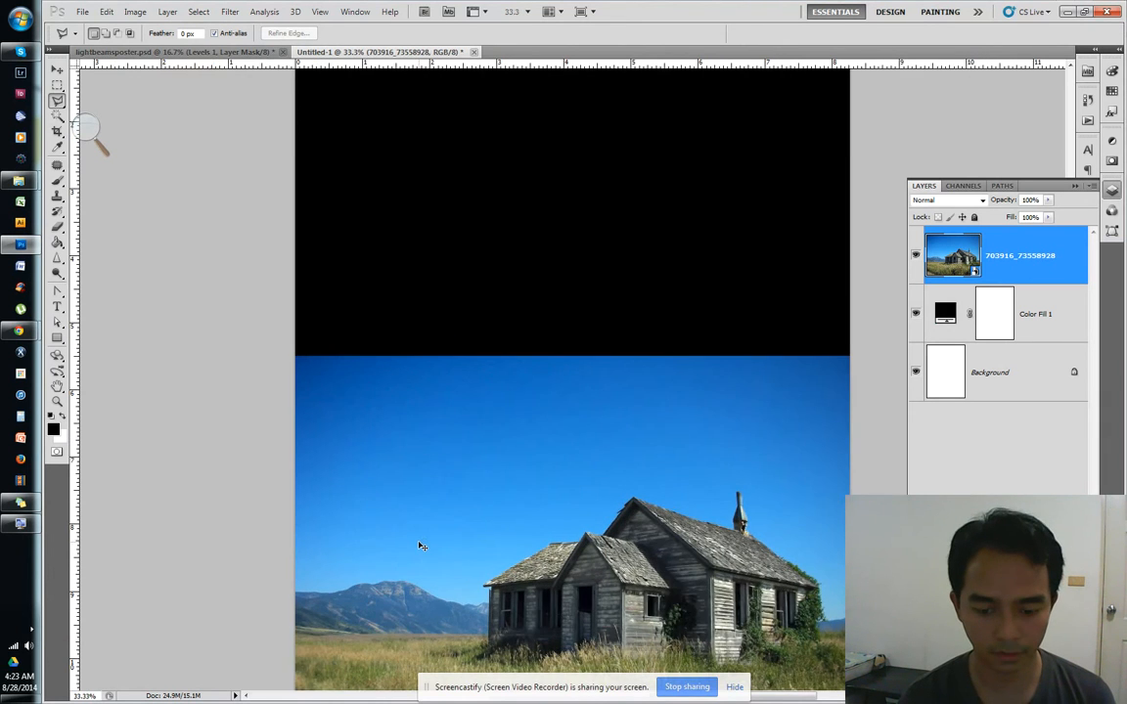
pyautogui.hotkey('ctrl', '+')
pyautogui.moveTo(422, 563); pyautogui.dragTo(472, 331)
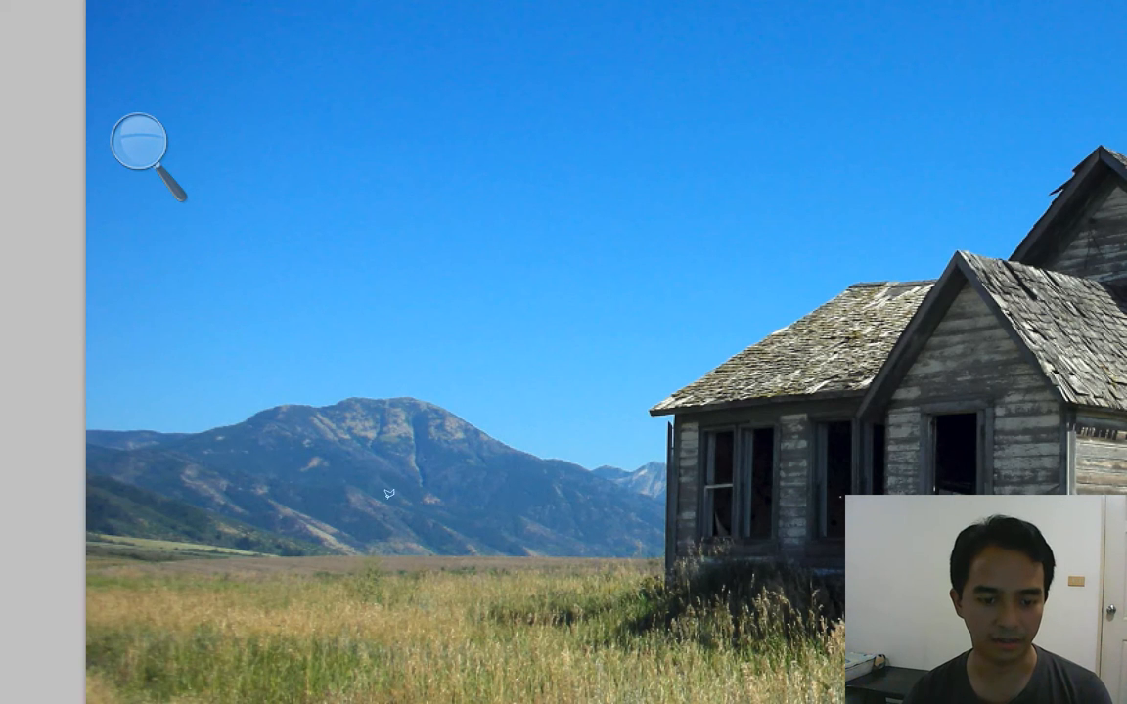
pyautogui.click(210, 507)
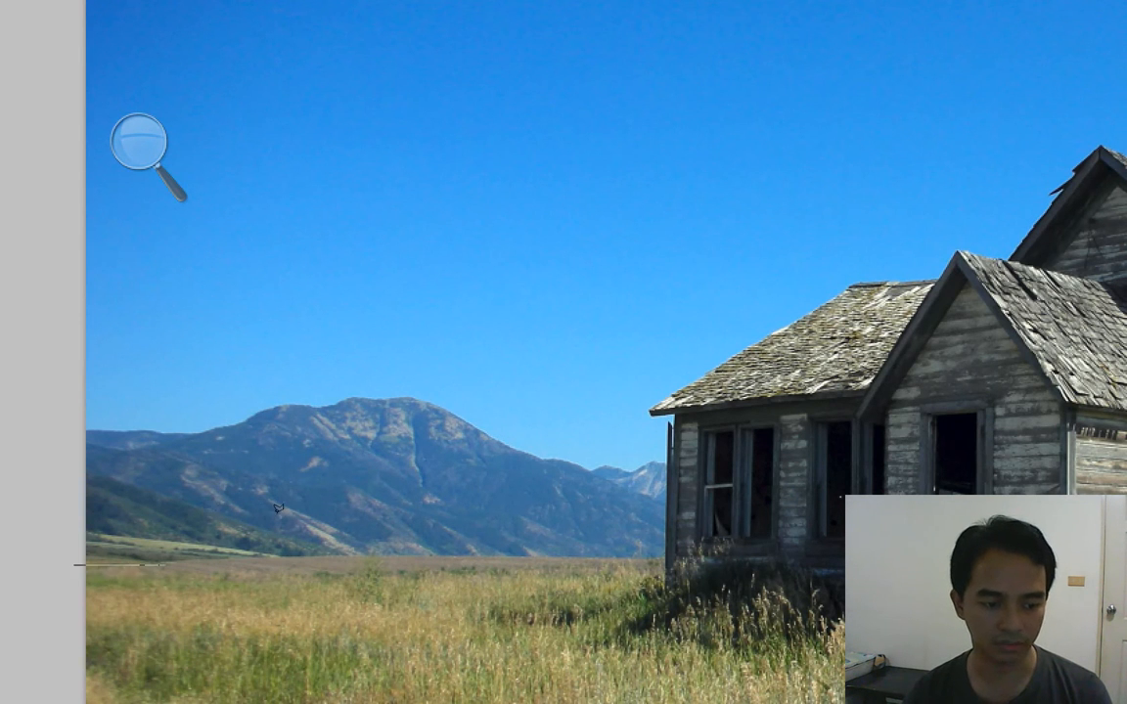
pyautogui.click(503, 508)
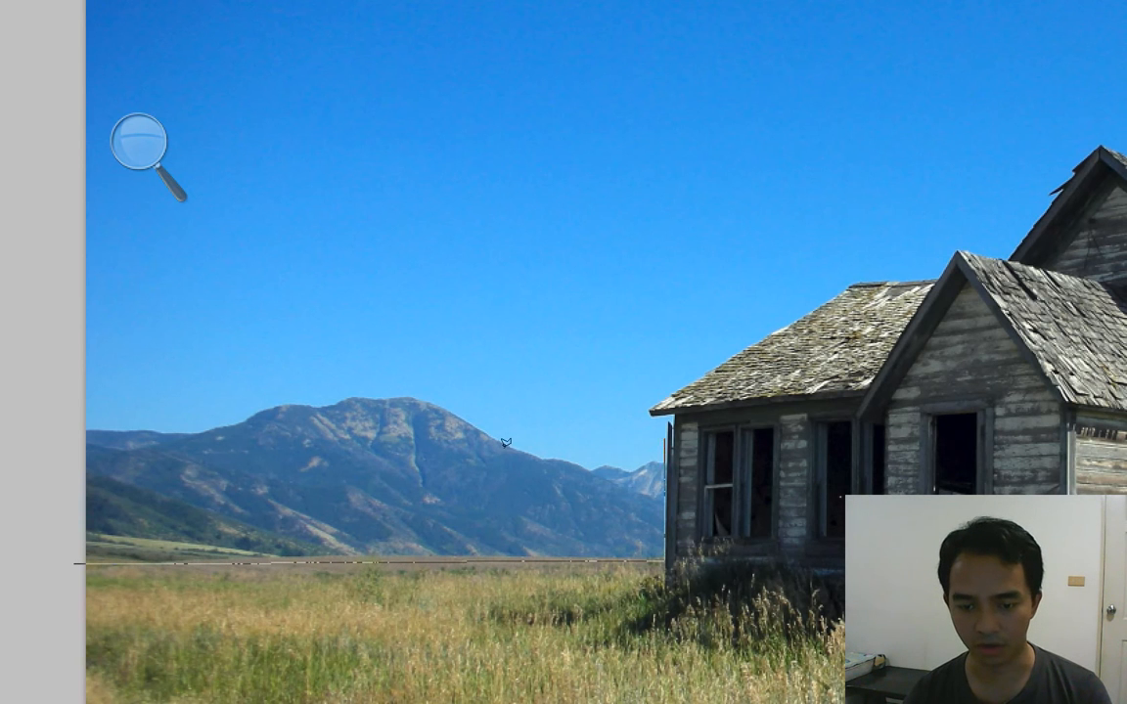
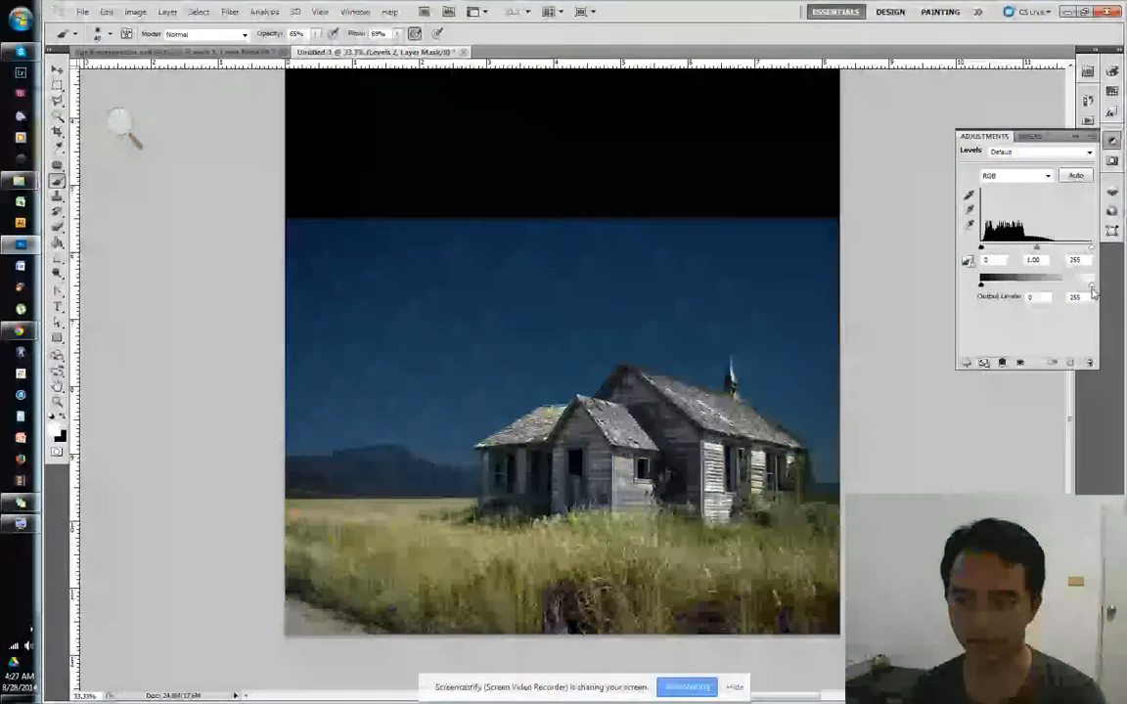
# Darken the whole image by setting the white output level of the Levels 2 adjustment to 122
pyautogui.moveTo(1093, 286); pyautogui.dragTo(1035, 288)
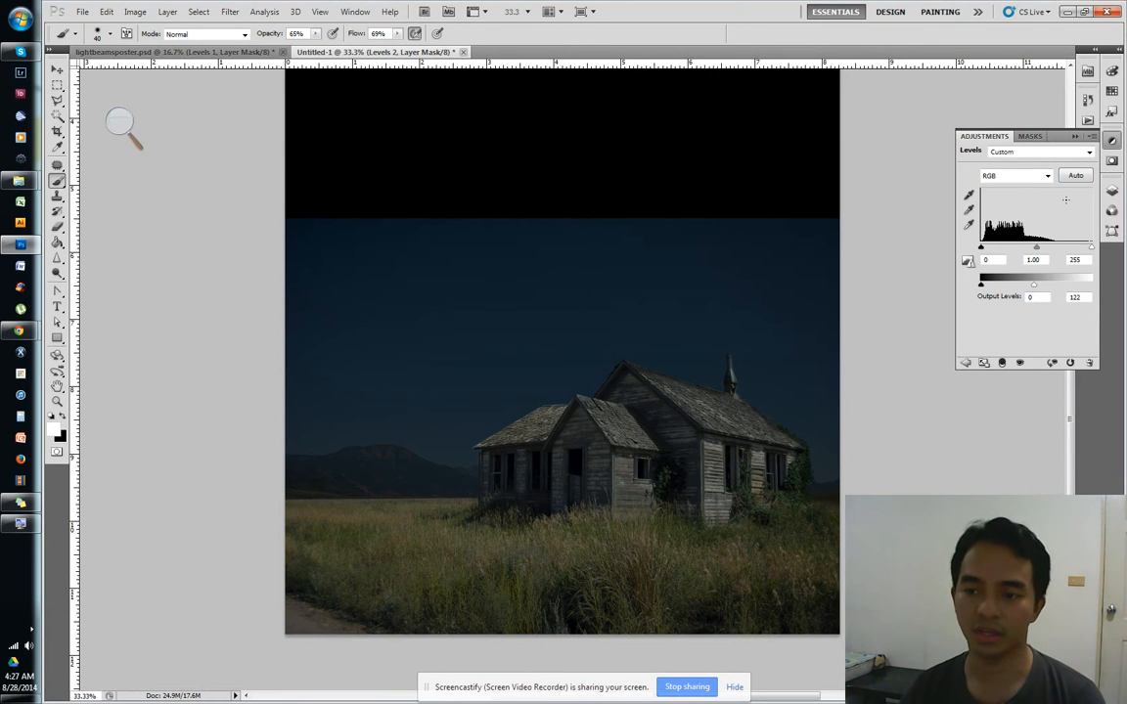
pyautogui.click(1112, 142)
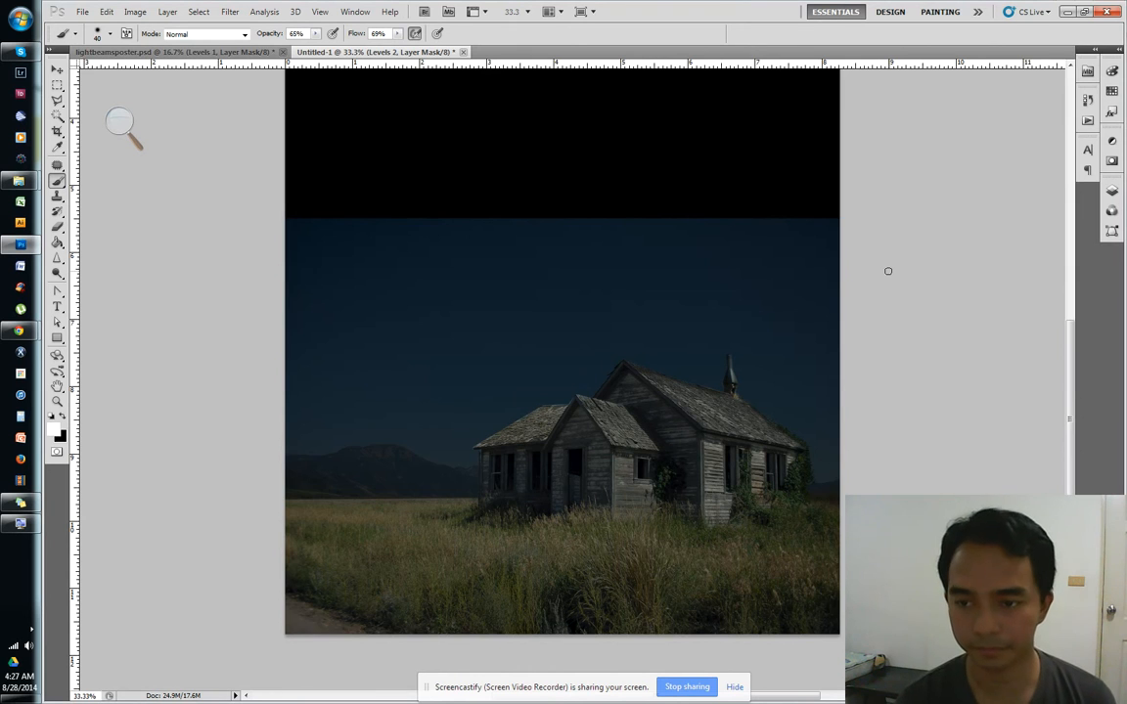
pyautogui.hotkey('ctrl', '-')
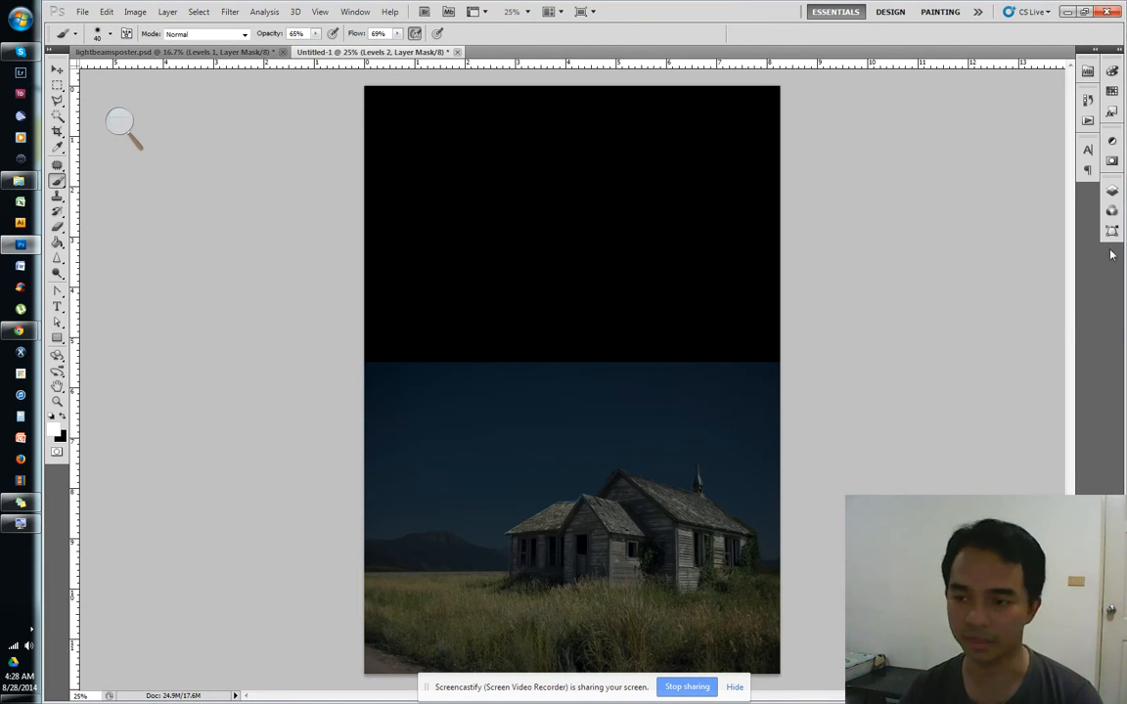
pyautogui.click(1111, 190)
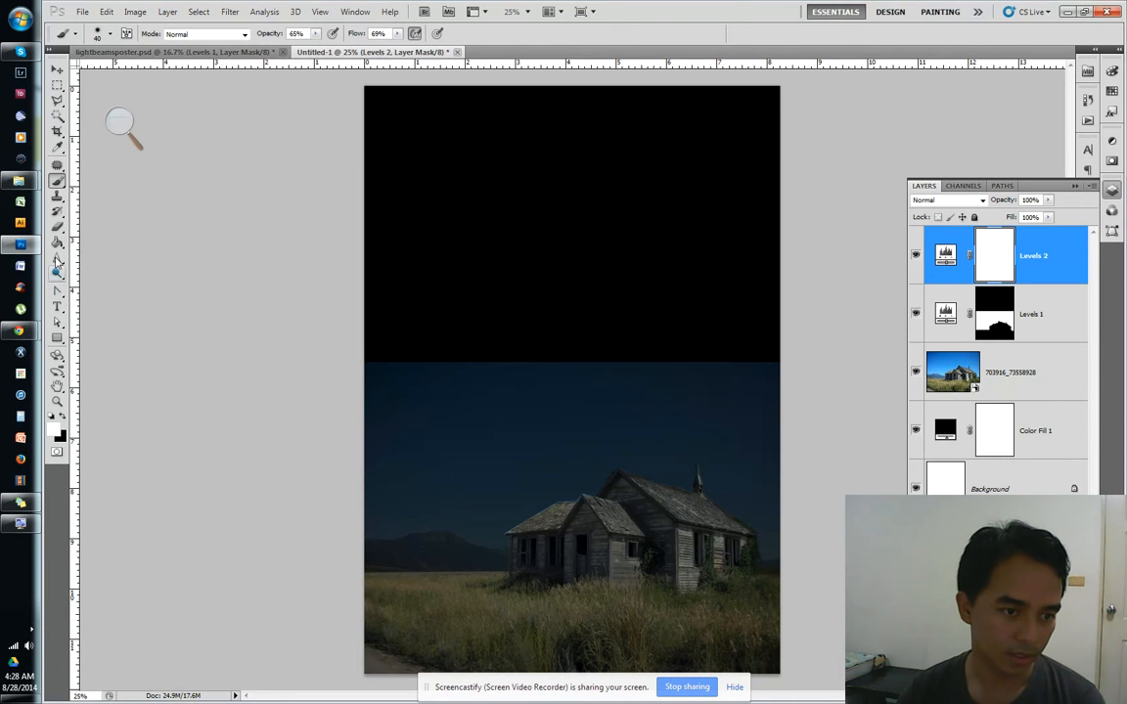
# Select the upper pane of the house's leftmost window with the Polygonal Lasso tool
pyautogui.click(57, 102)
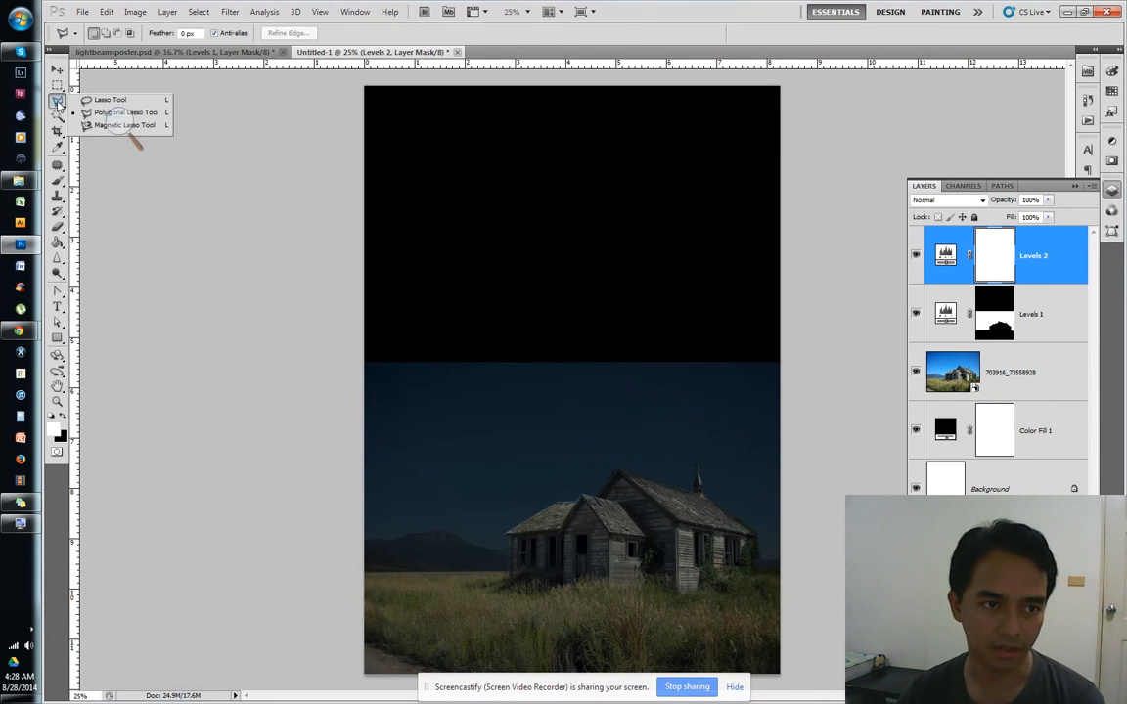
pyautogui.click(123, 112)
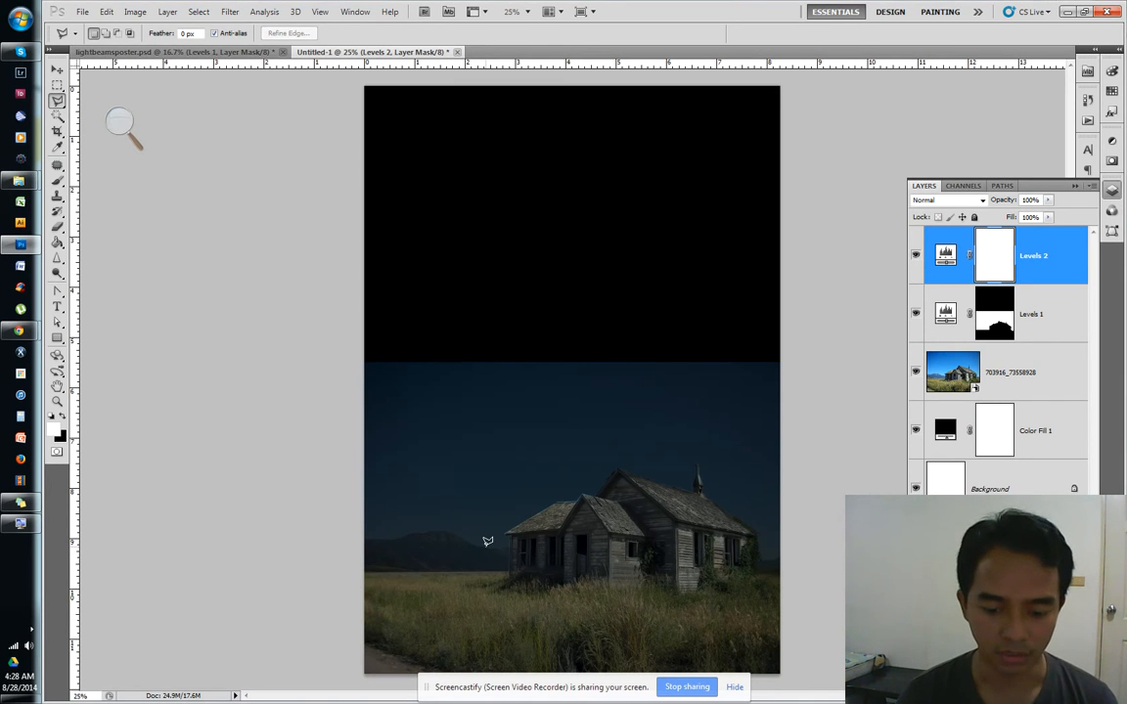
pyautogui.hotkey('ctrl', '+')
pyautogui.hotkey('ctrl', '+')
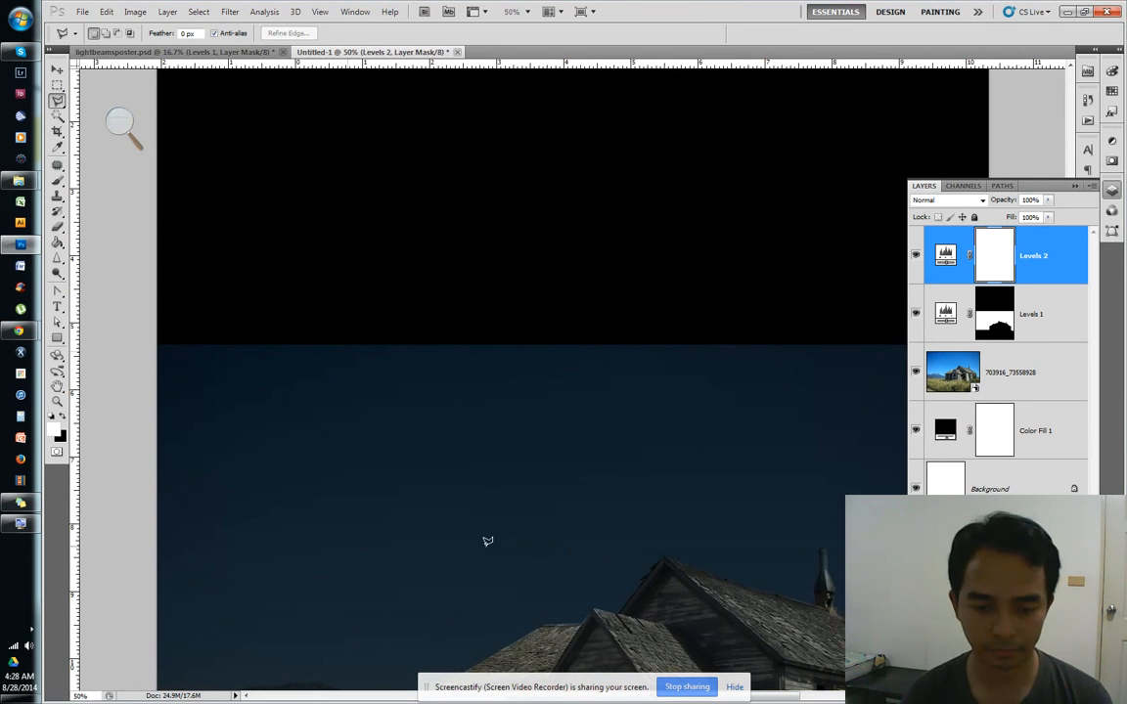
pyautogui.moveTo(587, 626); pyautogui.dragTo(583, 428)
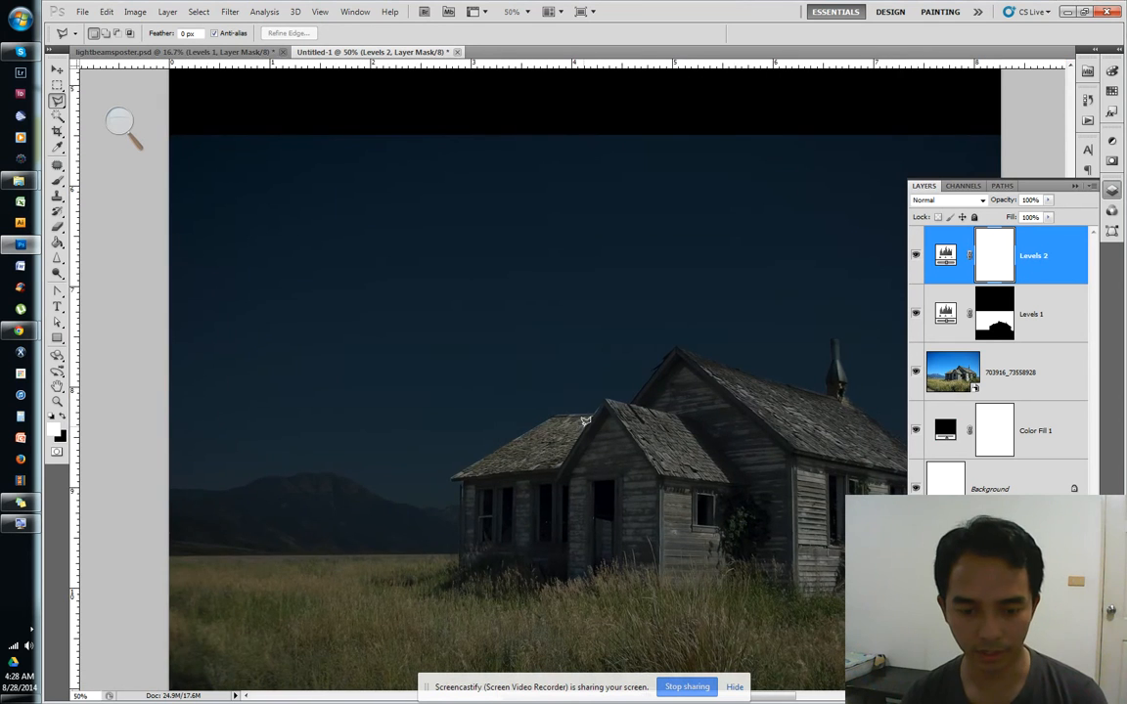
pyautogui.hotkey('ctrl', '+')
pyautogui.moveTo(537, 509); pyautogui.dragTo(572, 358)
pyautogui.hotkey('ctrl', '+')
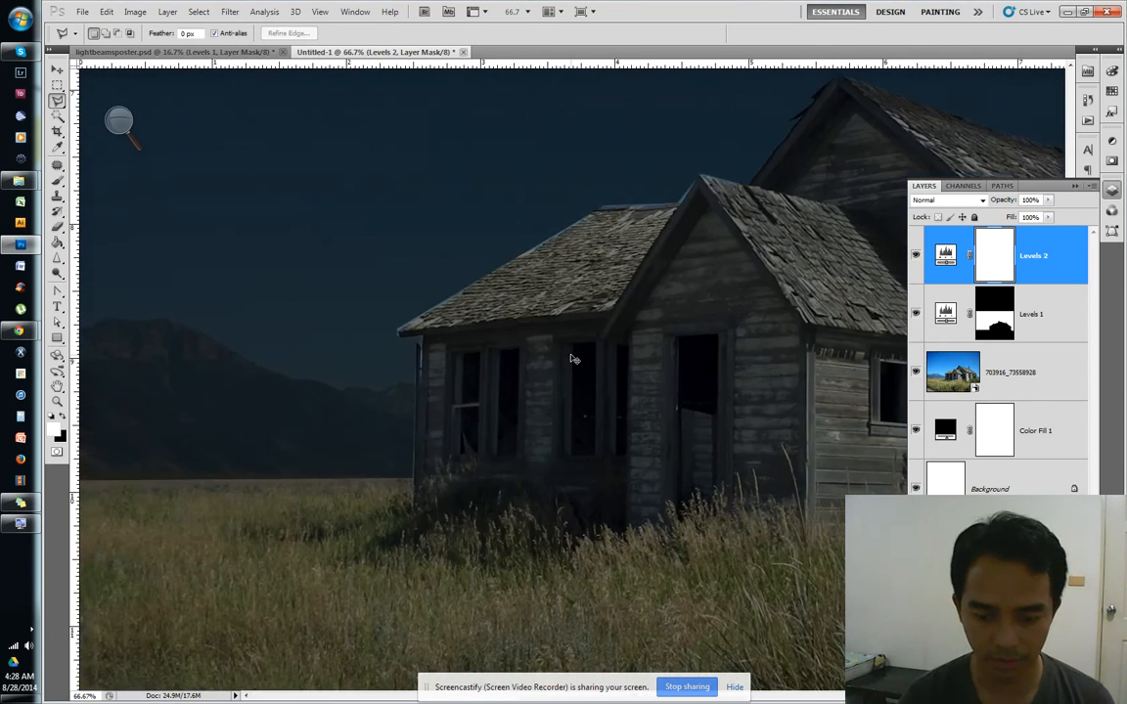
pyautogui.click(458, 354)
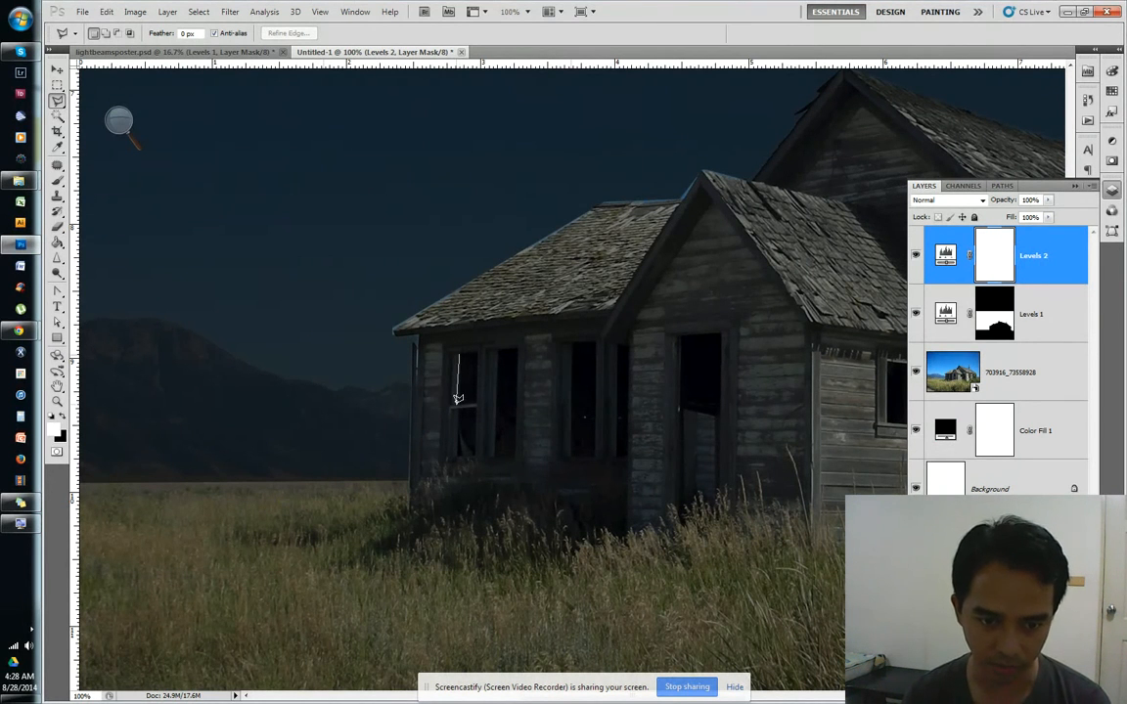
pyautogui.click(457, 401)
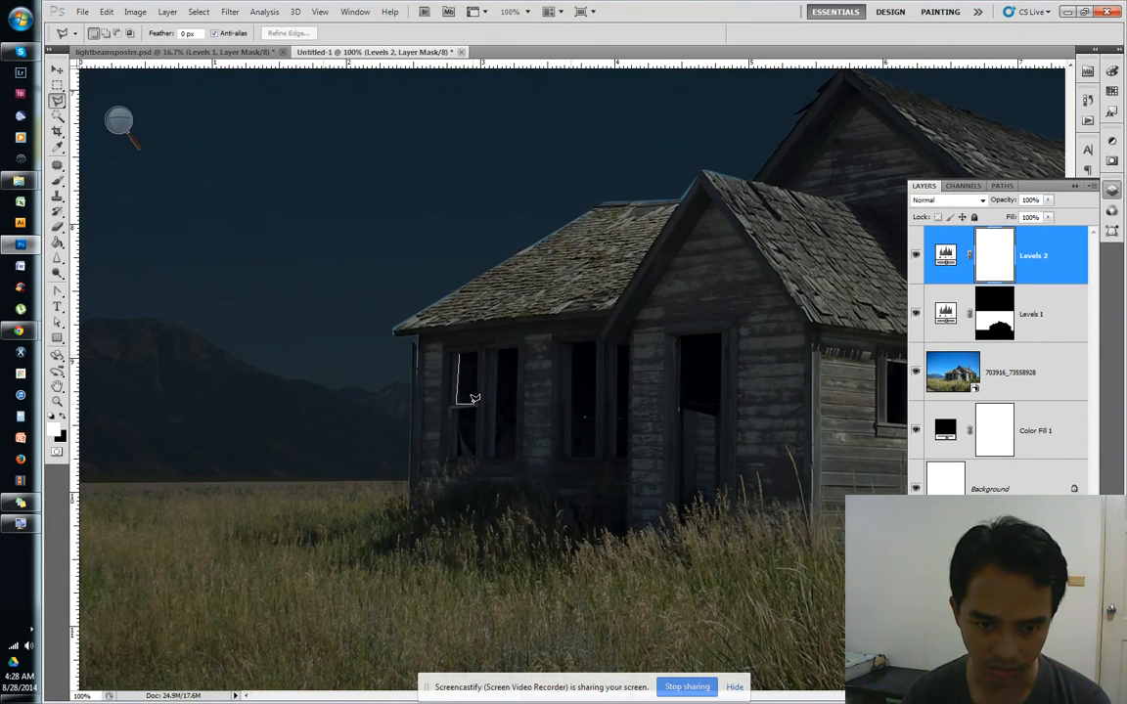
pyautogui.click(476, 399)
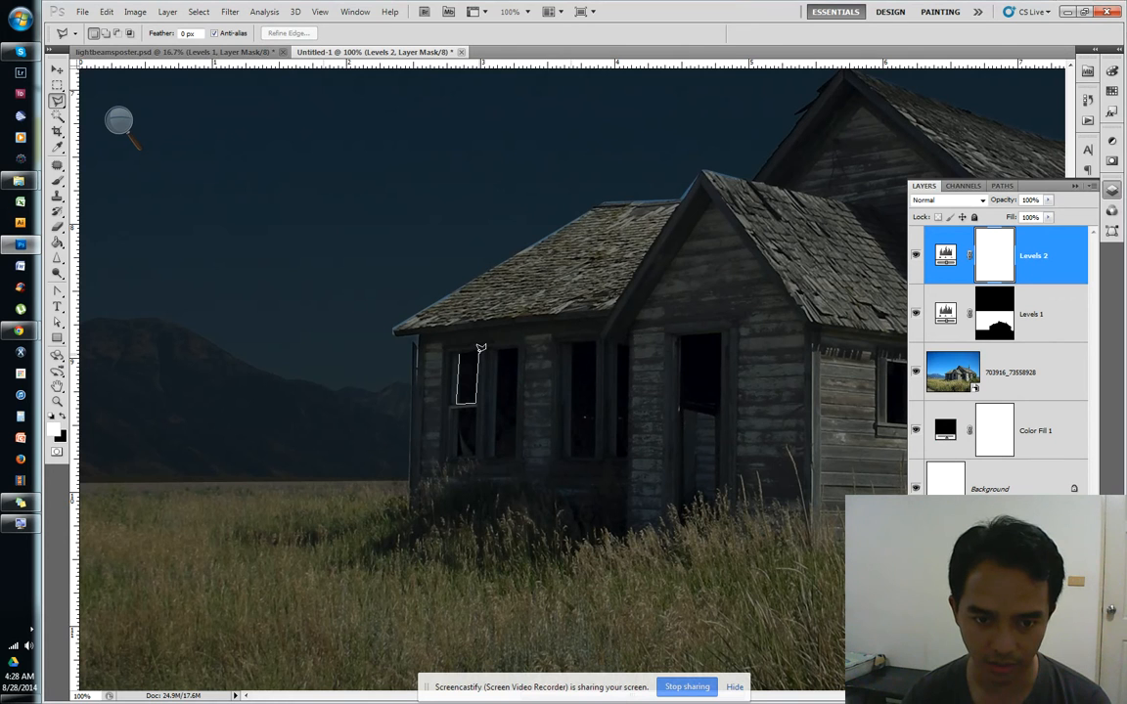
pyautogui.click(464, 348)
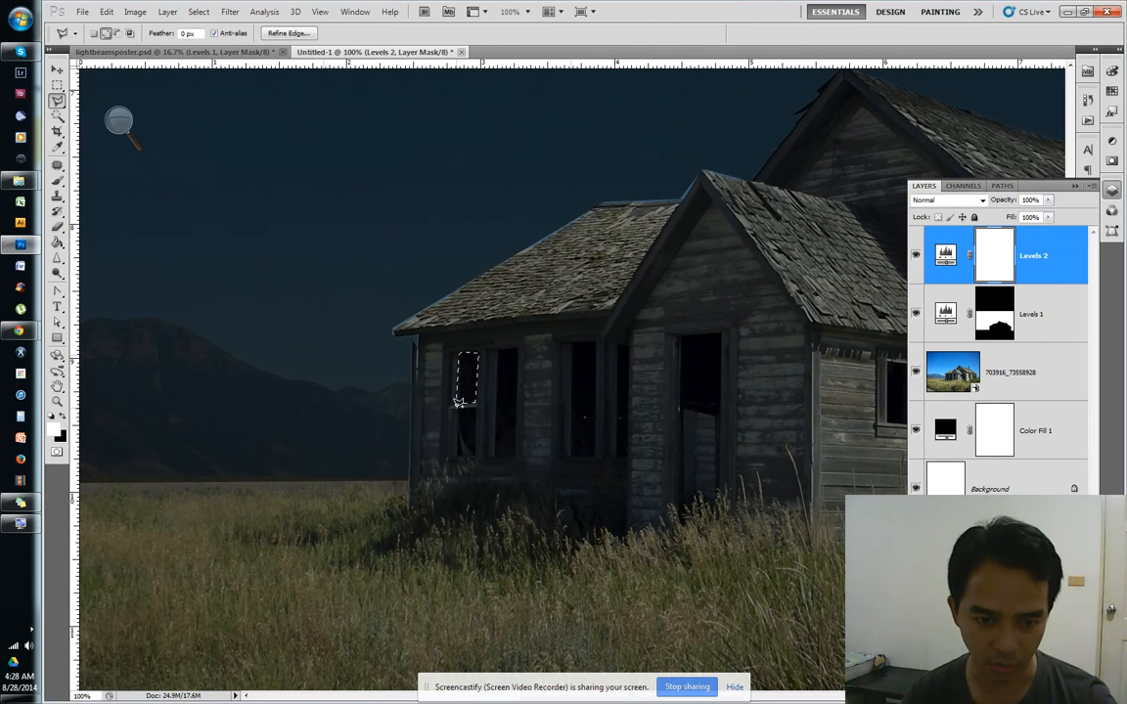
# Add the leftmost window's lower pane and the tall window beside it to the selection
pyautogui.click(457, 408)
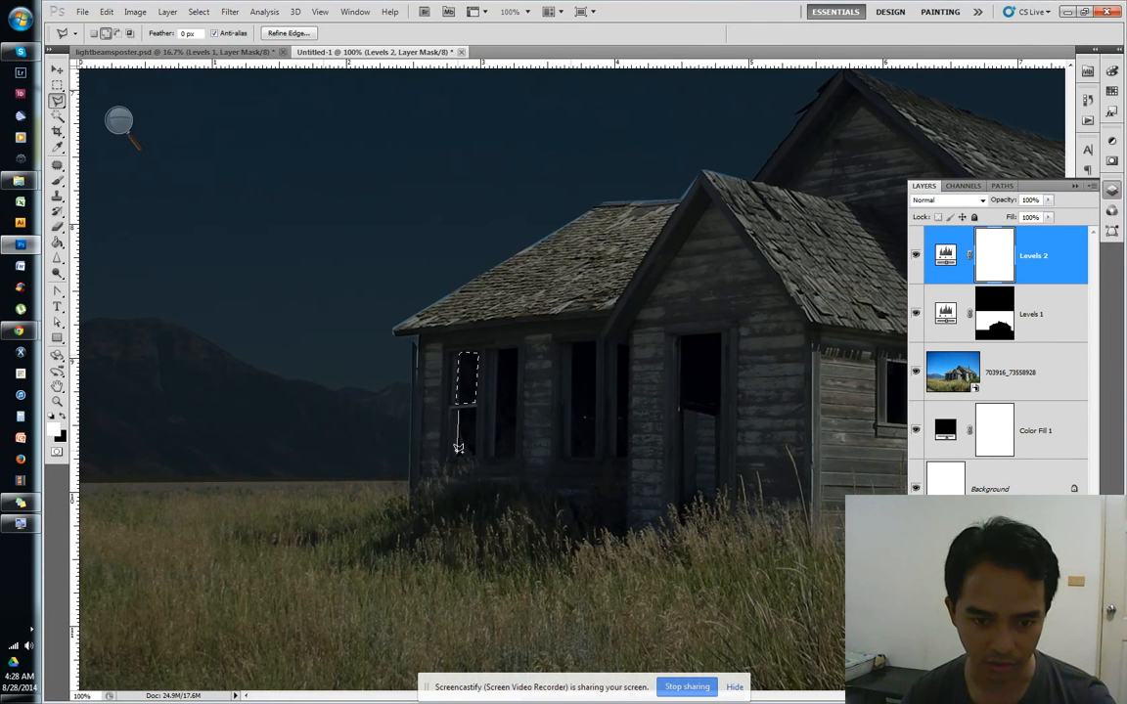
pyautogui.click(476, 454)
pyautogui.click(462, 407)
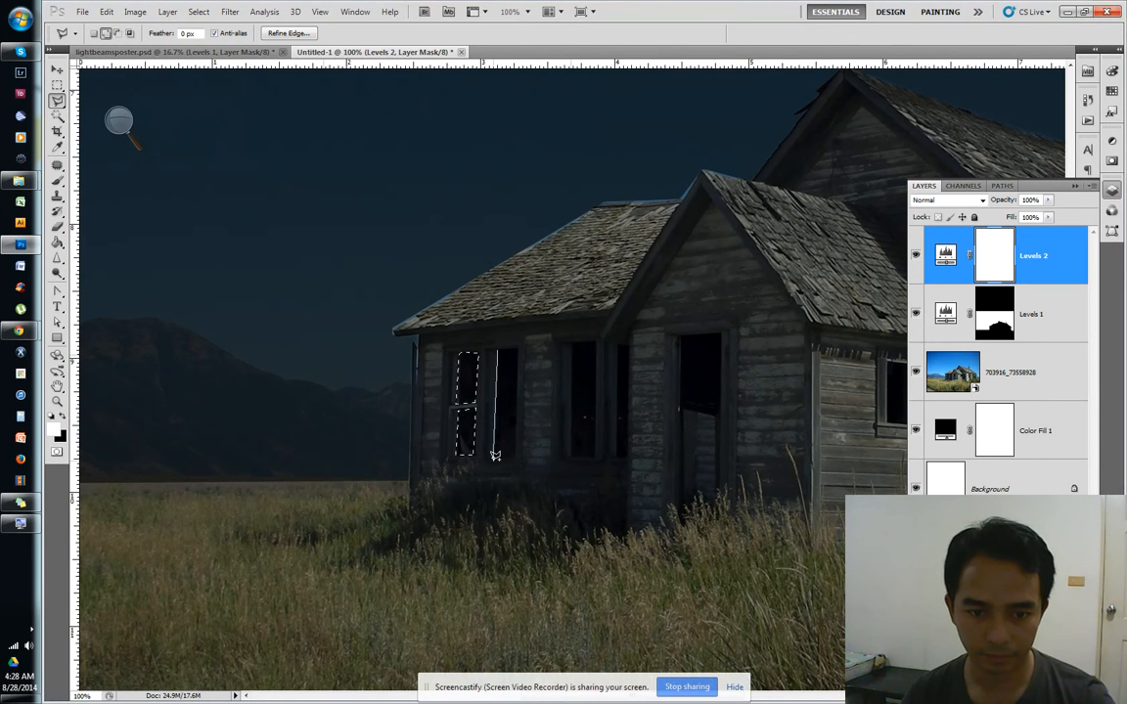
pyautogui.click(503, 345)
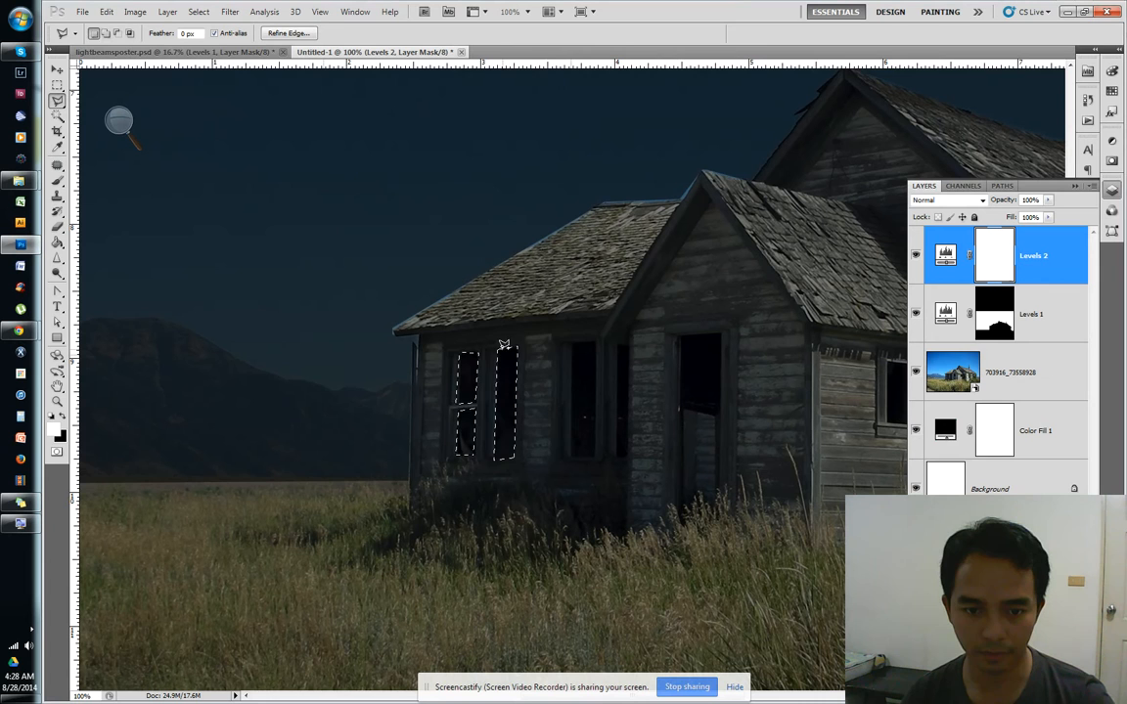
# Add the third window and the narrow fourth window beside the gabled entrance to the selection
pyautogui.click(573, 341)
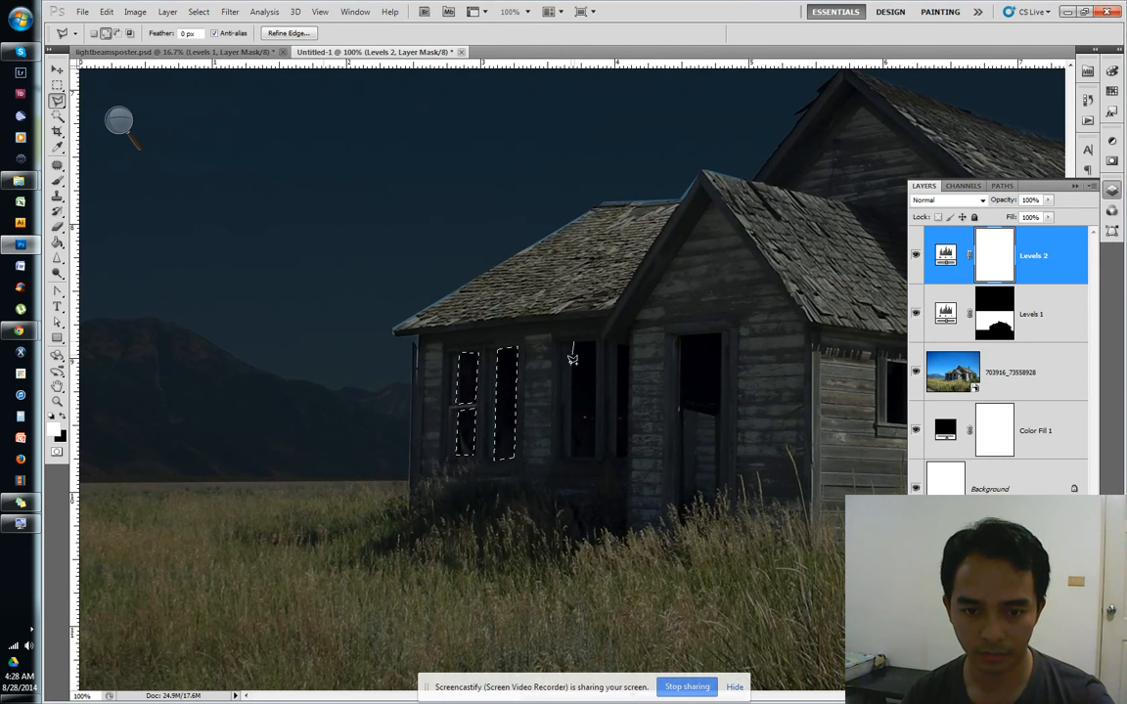
pyautogui.click(574, 456)
pyautogui.click(589, 452)
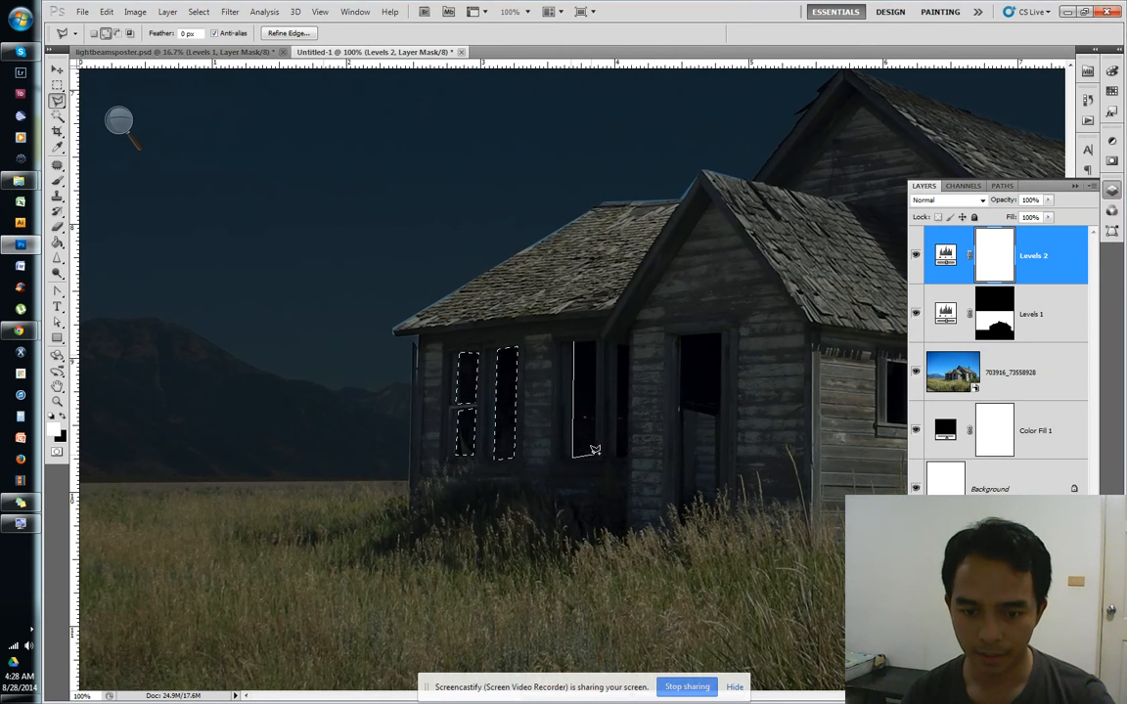
pyautogui.click(595, 339)
pyautogui.click(579, 335)
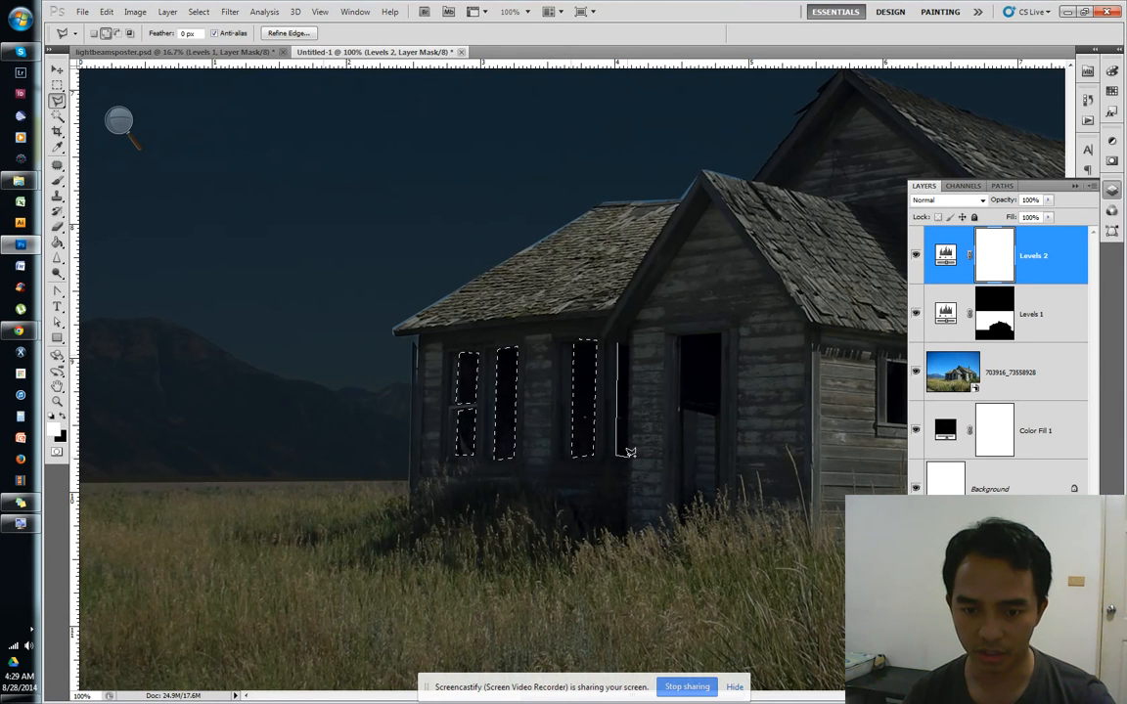
pyautogui.click(620, 340)
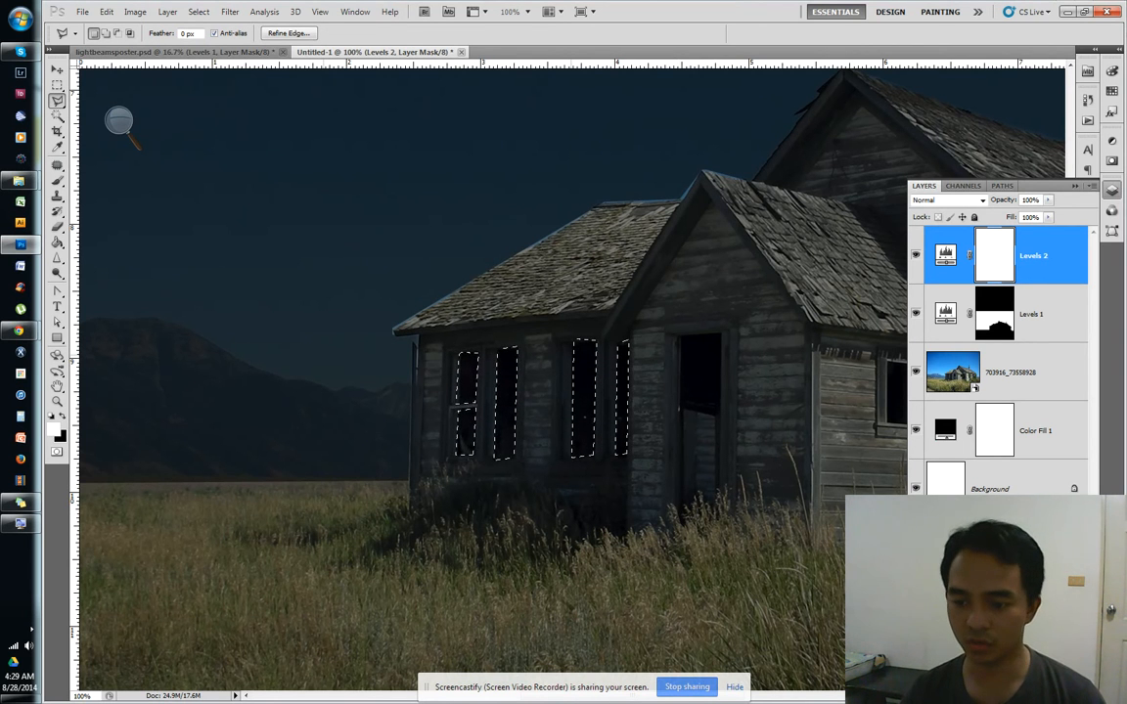
# Try filling the selected windows with bright yellow on a new layer using the Paint Bucket, then delete that layer
pyautogui.hotkey('ctrl', 'shift', 'alt', 'n')
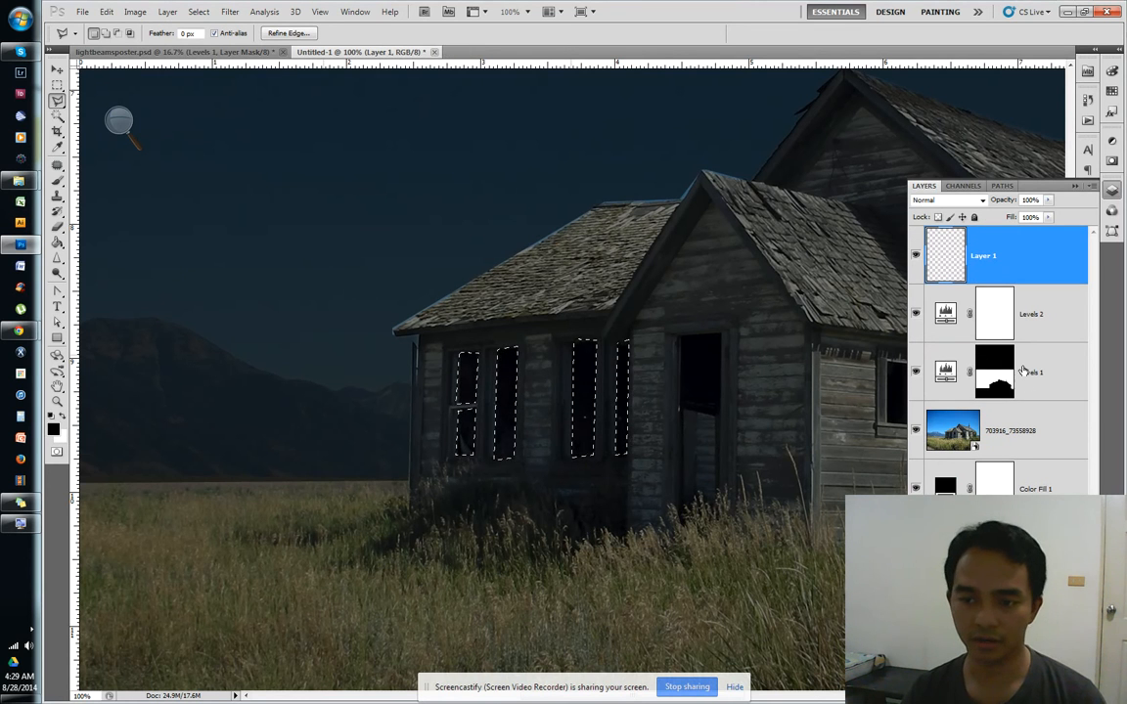
pyautogui.click(57, 244)
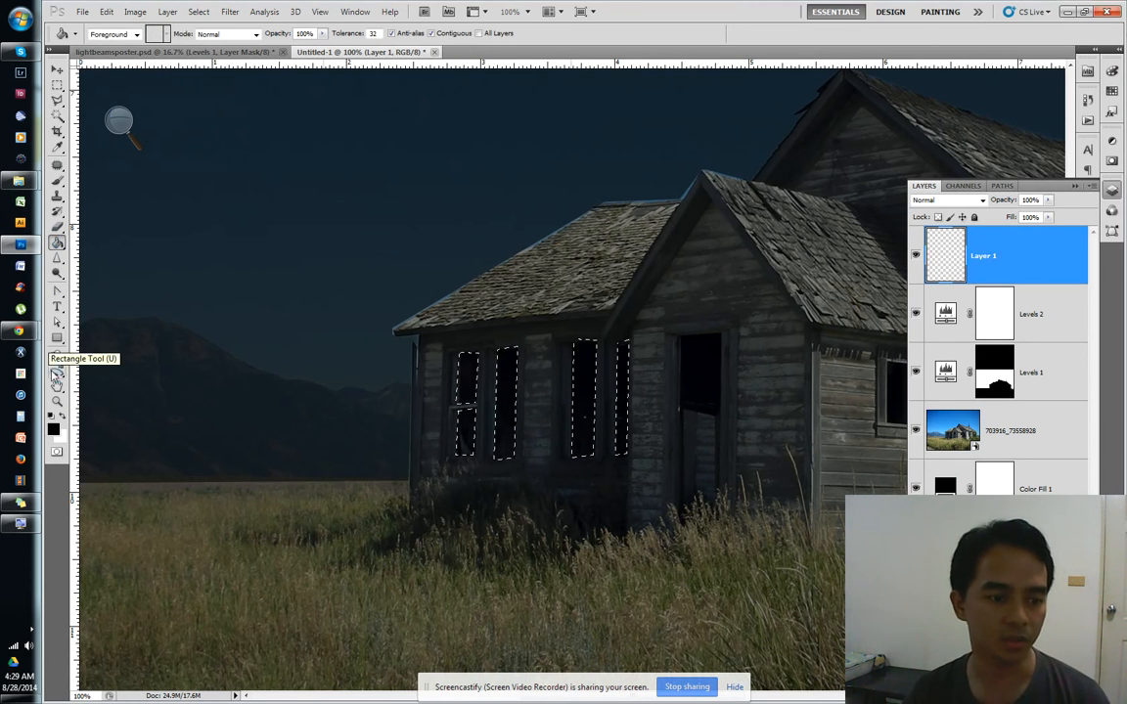
pyautogui.click(54, 427)
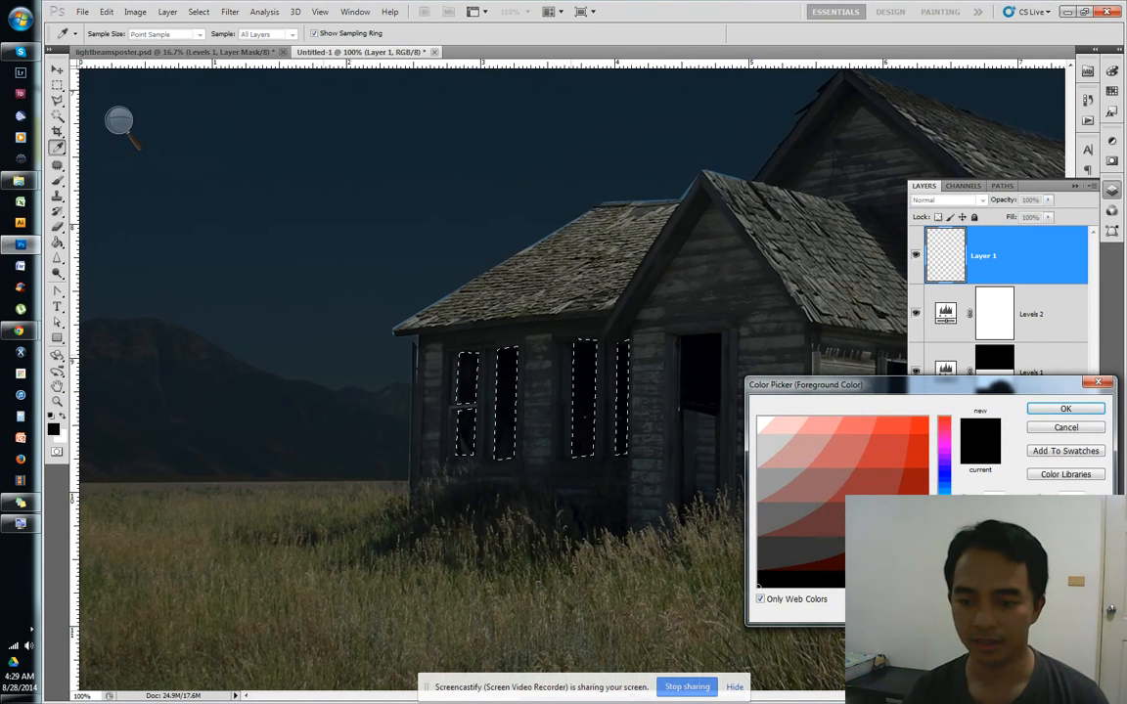
pyautogui.moveTo(944, 581); pyautogui.dragTo(944, 562)
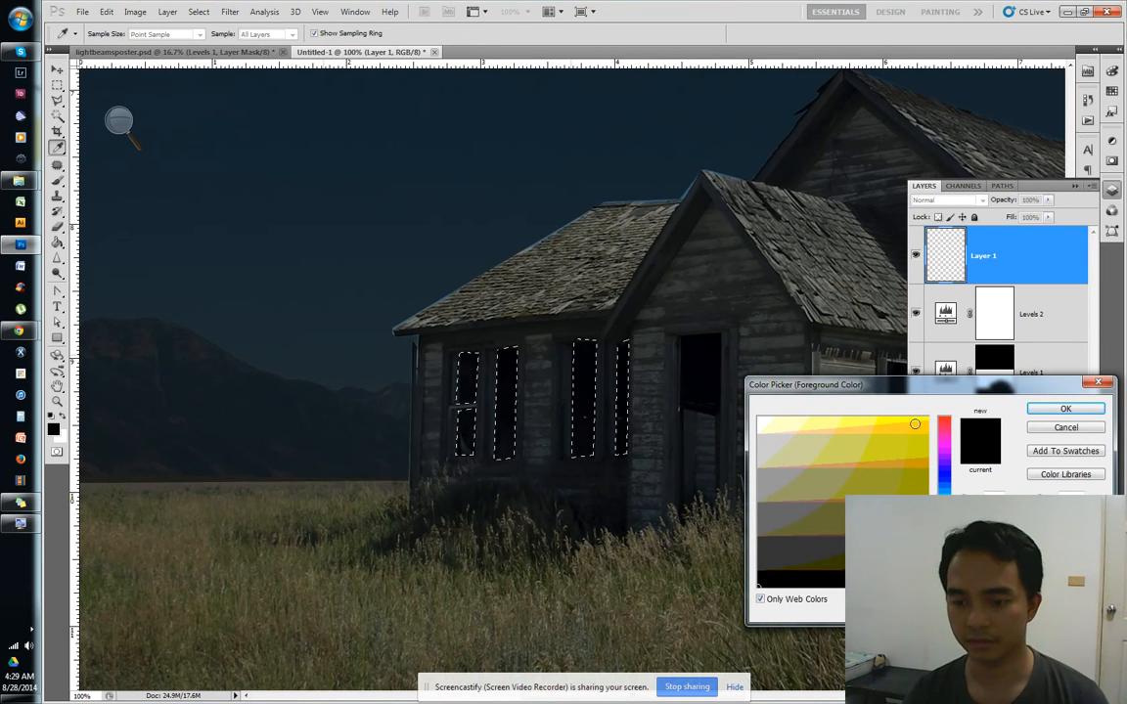
pyautogui.click(911, 418)
pyautogui.click(1066, 409)
pyautogui.click(466, 379)
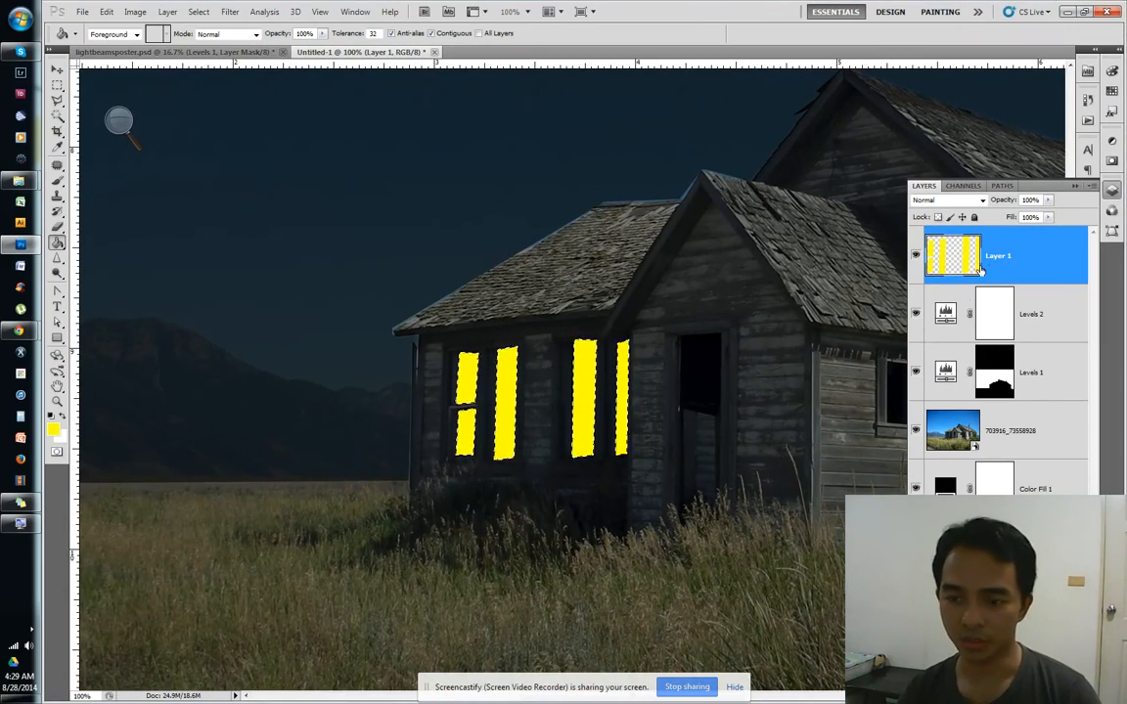
pyautogui.moveTo(1011, 266); pyautogui.dragTo(1079, 675)
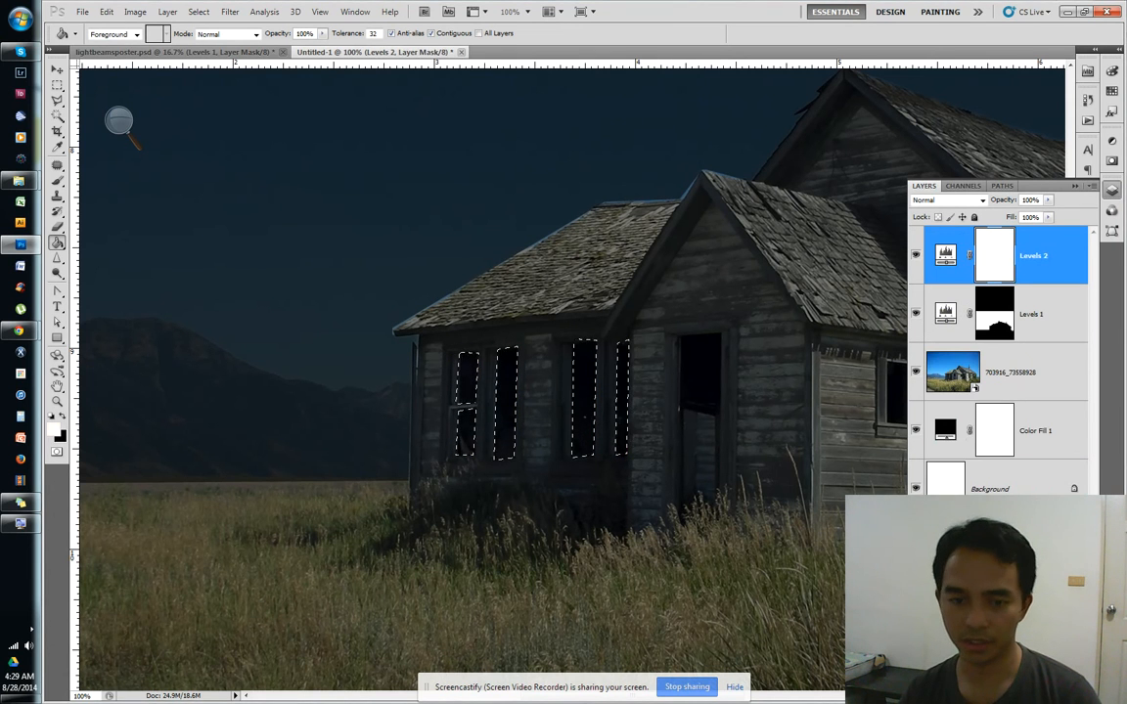
# Add a bright yellow Solid Color fill layer masked to the selected windows
pyautogui.click(1000, 654)
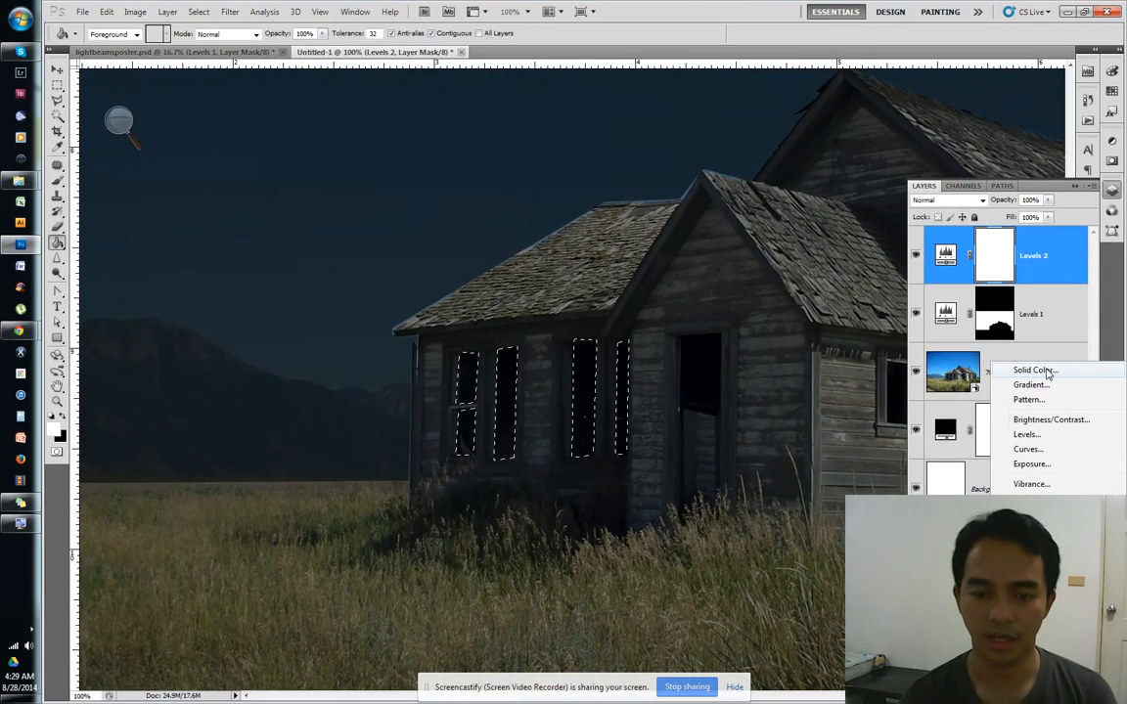
pyautogui.click(1037, 371)
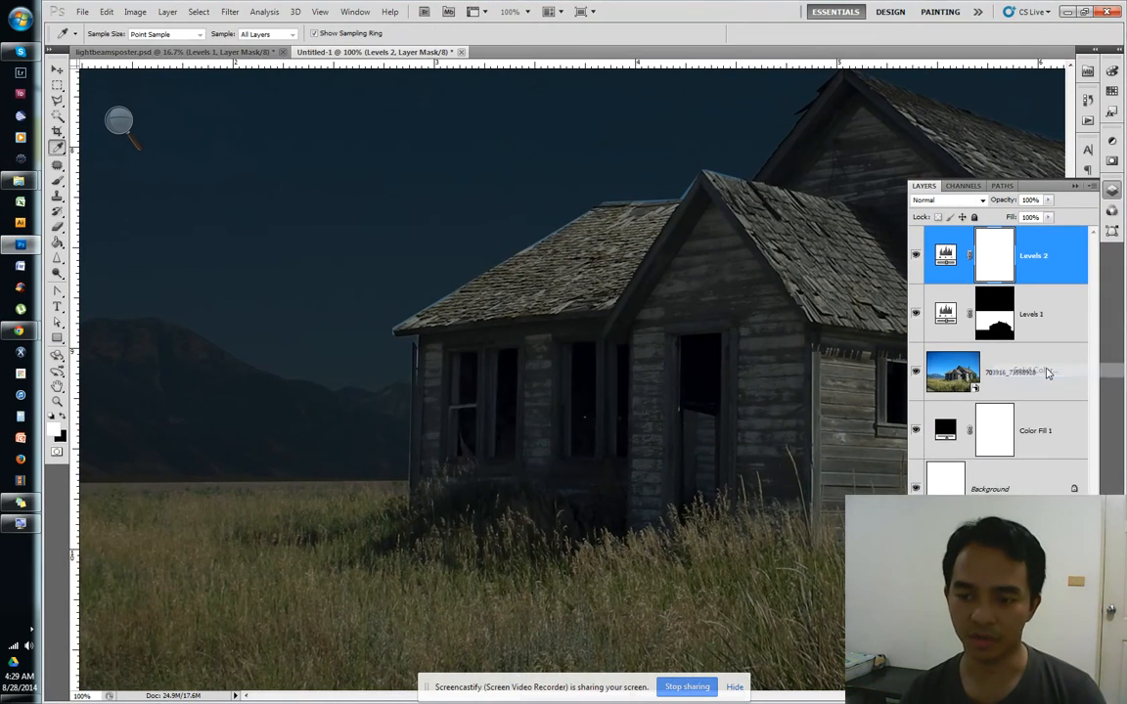
pyautogui.moveTo(888, 453); pyautogui.dragTo(885, 552)
pyautogui.click(893, 487)
pyautogui.click(830, 458)
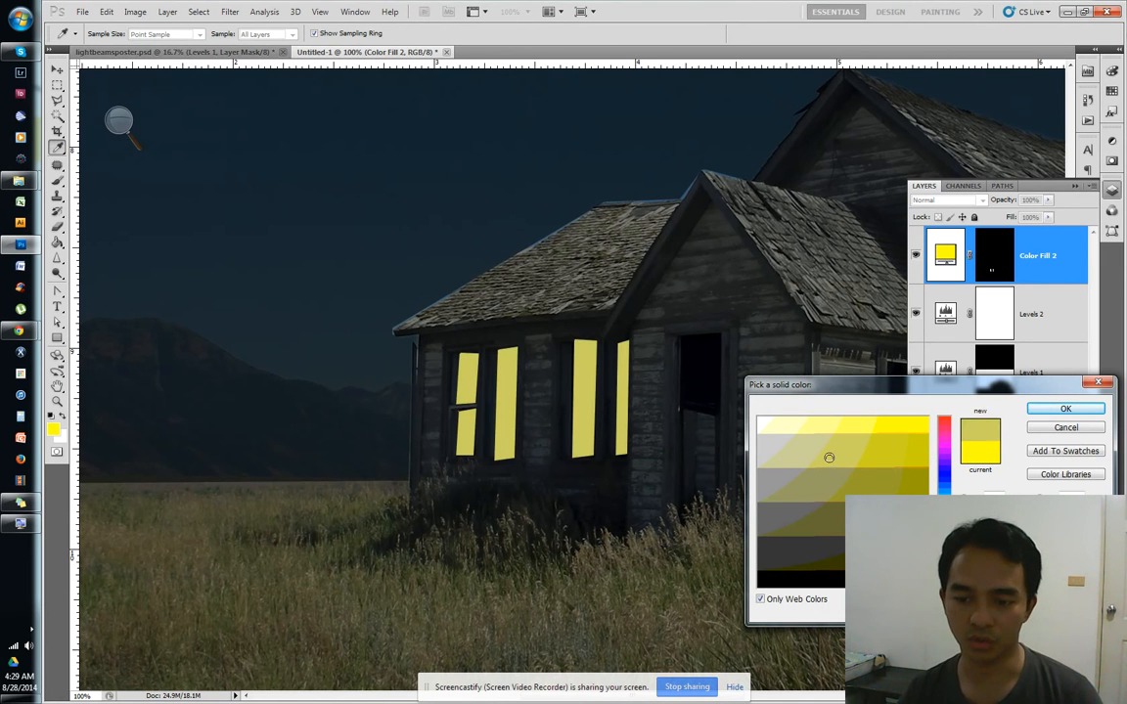
pyautogui.click(894, 422)
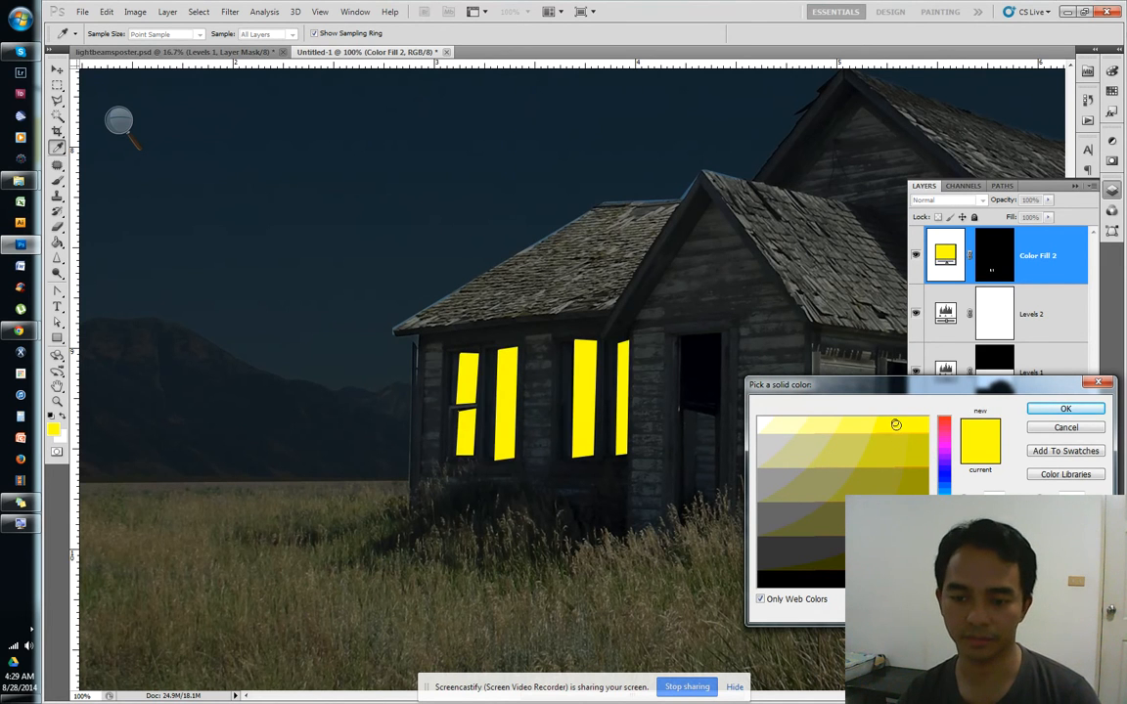
pyautogui.click(1051, 411)
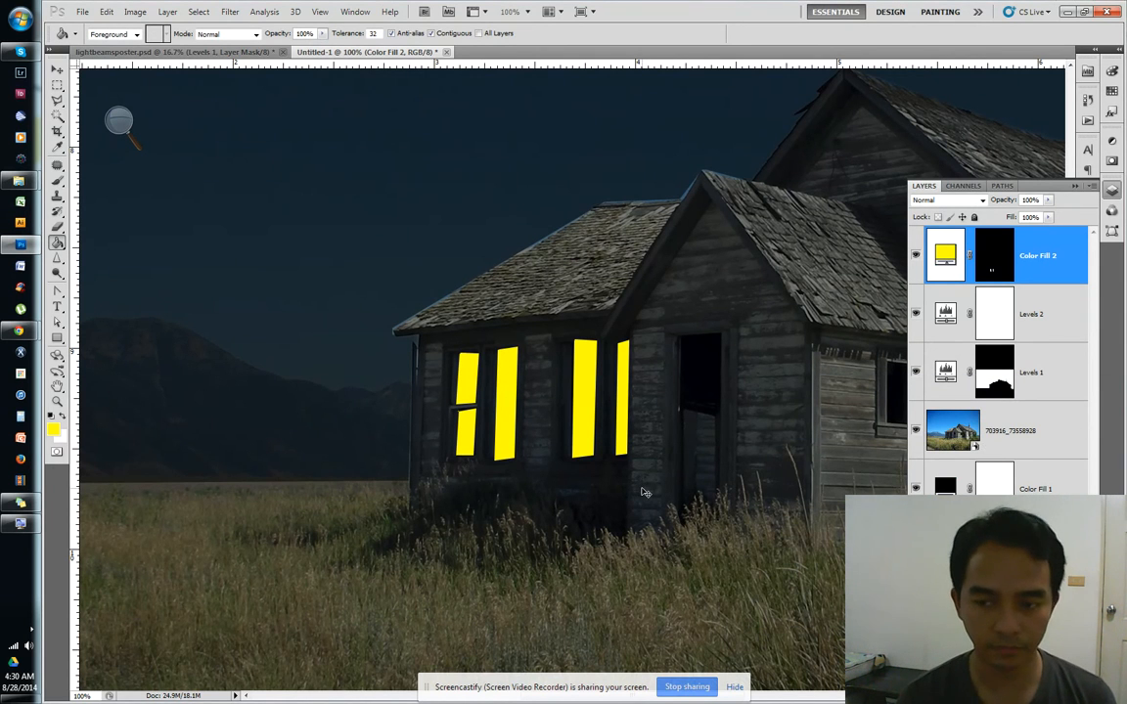
# Create a new empty layer above the window fill and enlarge the Brush tool's size to 150
pyautogui.hotkey('ctrl', '-')
pyautogui.hotkey('ctrl', '-')
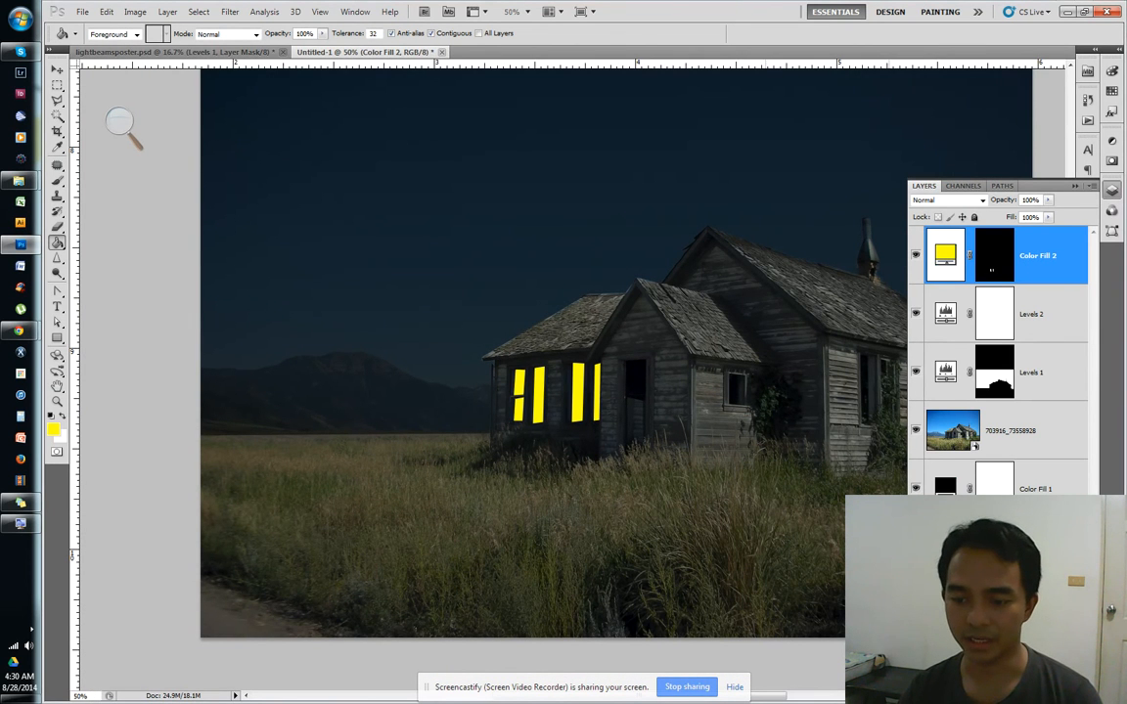
pyautogui.hotkey('ctrl', 'shift', 'alt', 'n')
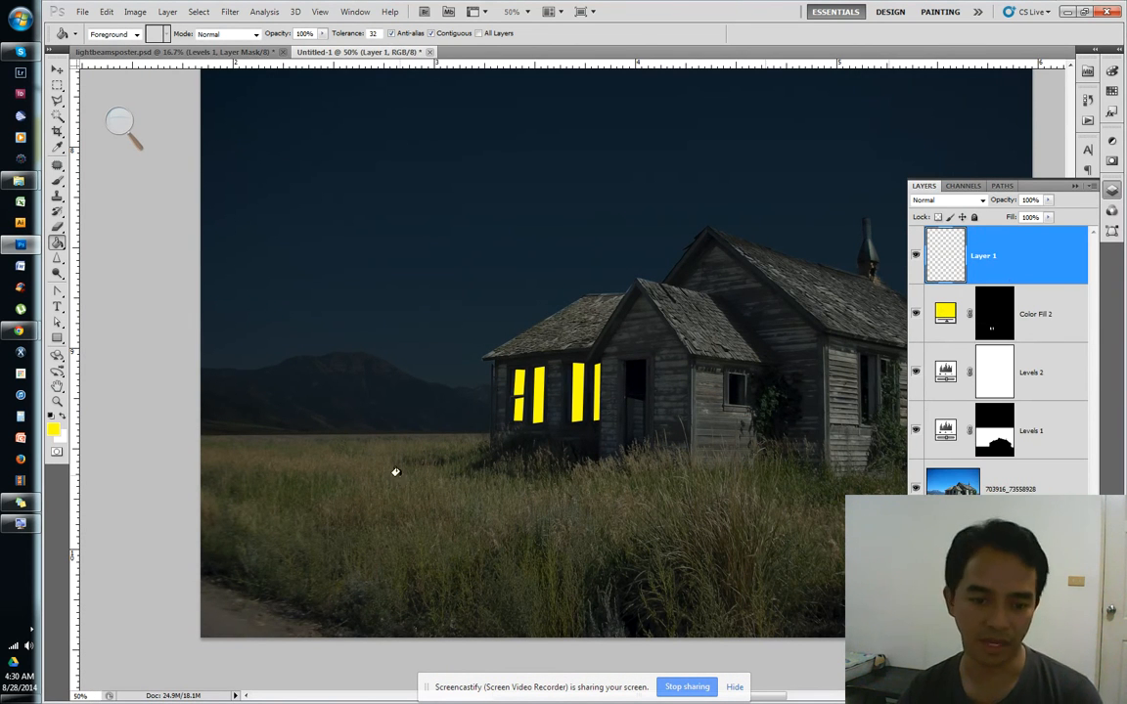
pyautogui.press('b')
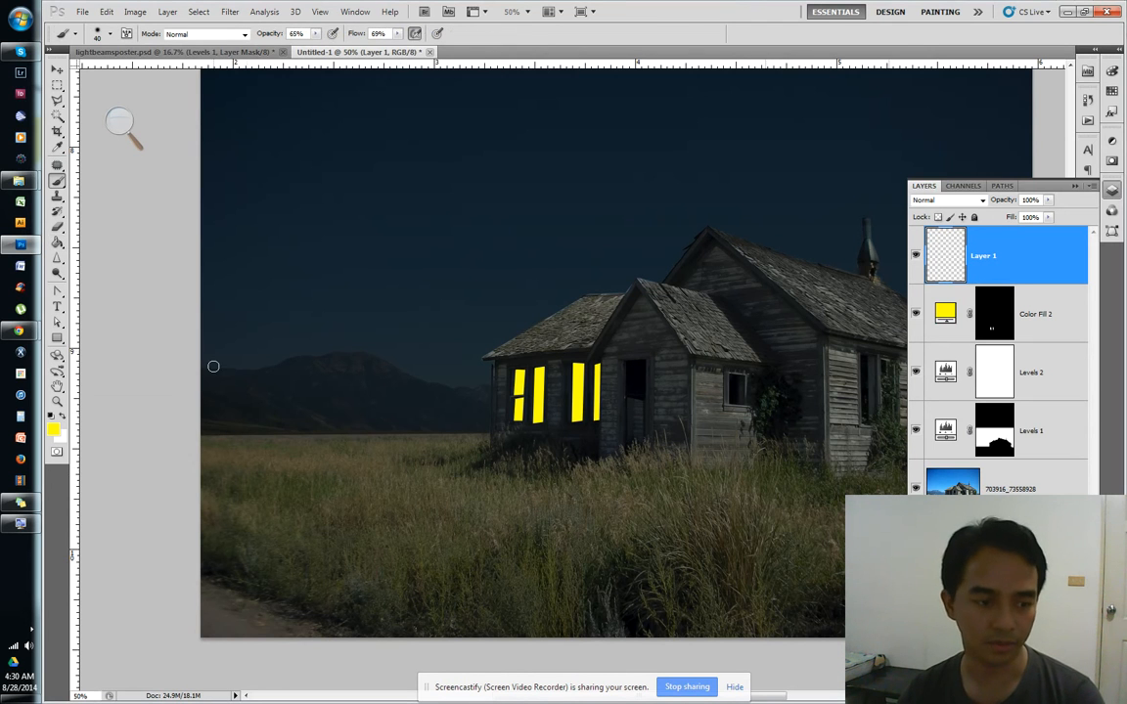
pyautogui.press(']')
pyautogui.press(']')
pyautogui.press(']')
pyautogui.press(']')
pyautogui.press(']')
pyautogui.press(']')
pyautogui.press(']')
pyautogui.press(']')
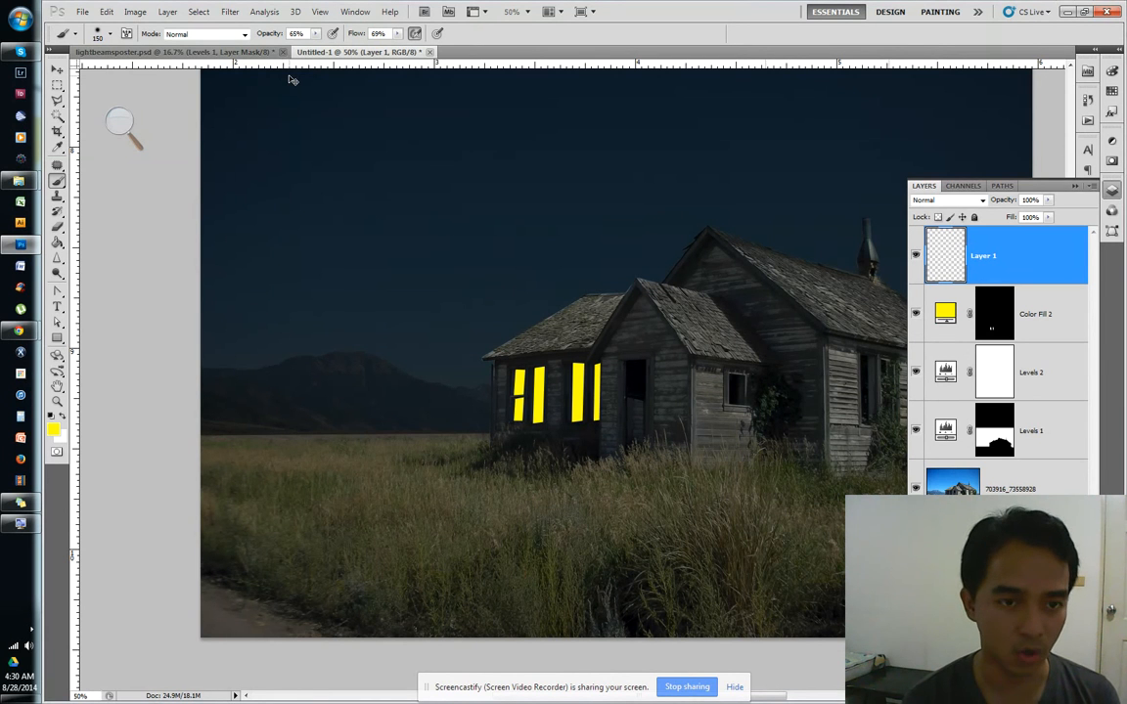
# Set the brush opacity to 25% and the flow to 42%
pyautogui.hotkey('ctrl', '+')
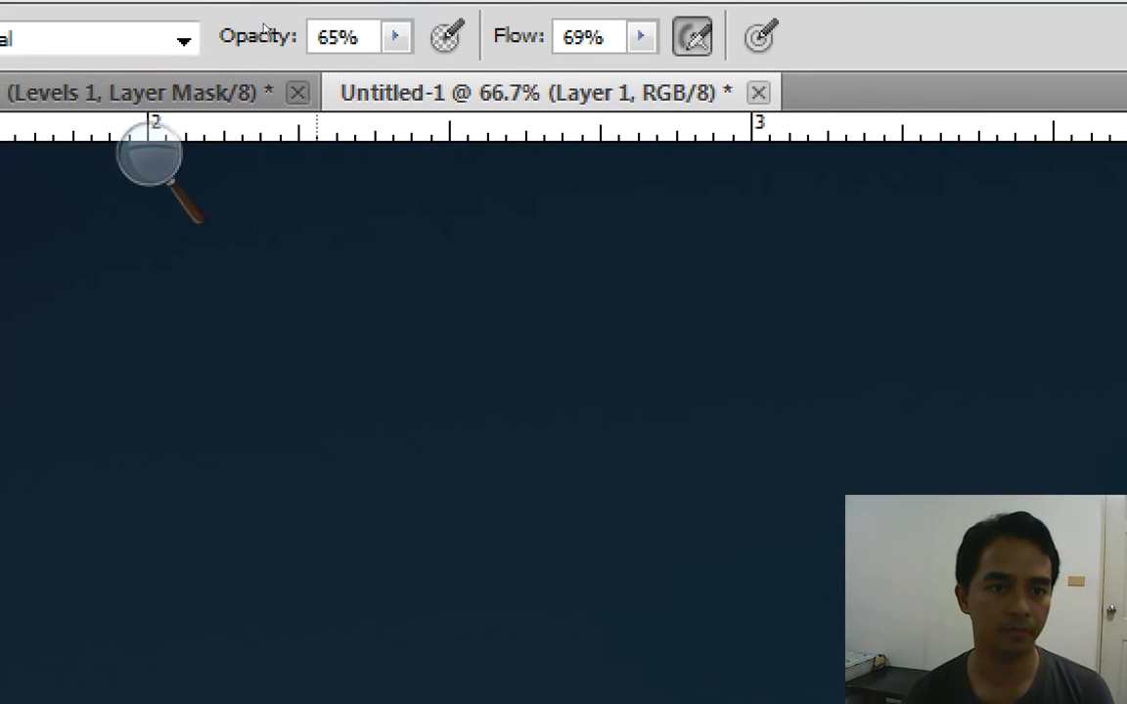
pyautogui.press('5')
pyautogui.press('3')
pyautogui.press('1')
pyautogui.press('4')
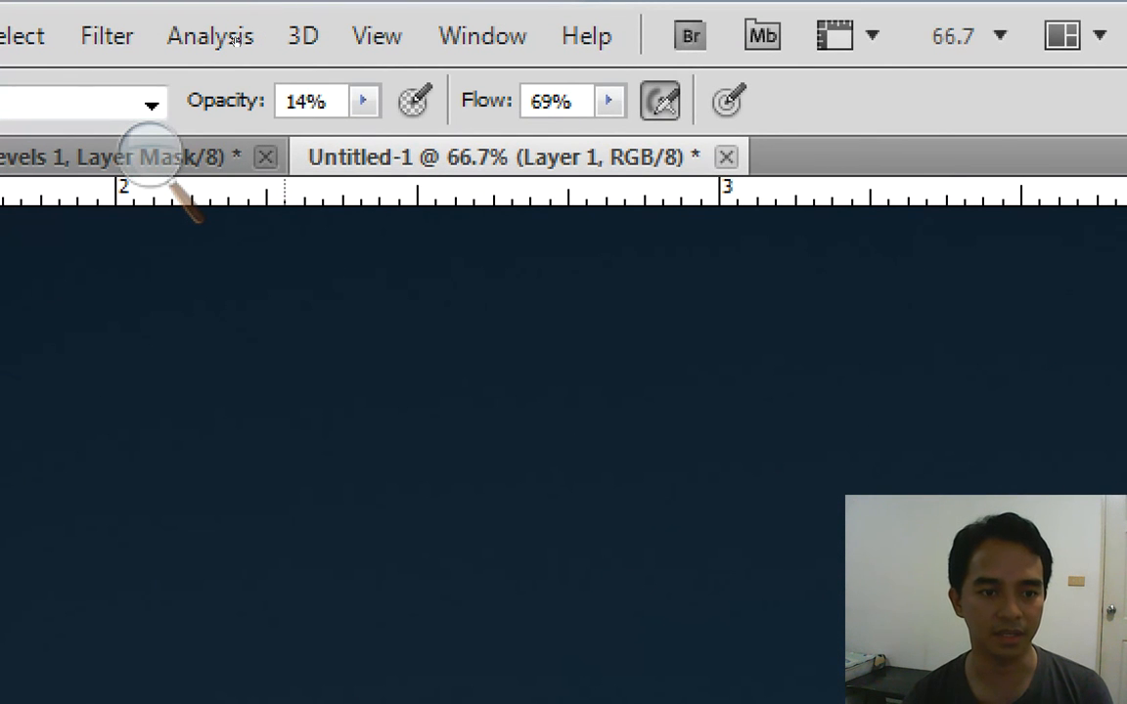
pyautogui.press('1')
pyautogui.press('6')
pyautogui.press('2')
pyautogui.press('5')
pyautogui.hotkey('shift', '5')
pyautogui.hotkey('shift', '0')
pyautogui.hotkey('shift', '4')
pyautogui.hotkey('shift', '2')
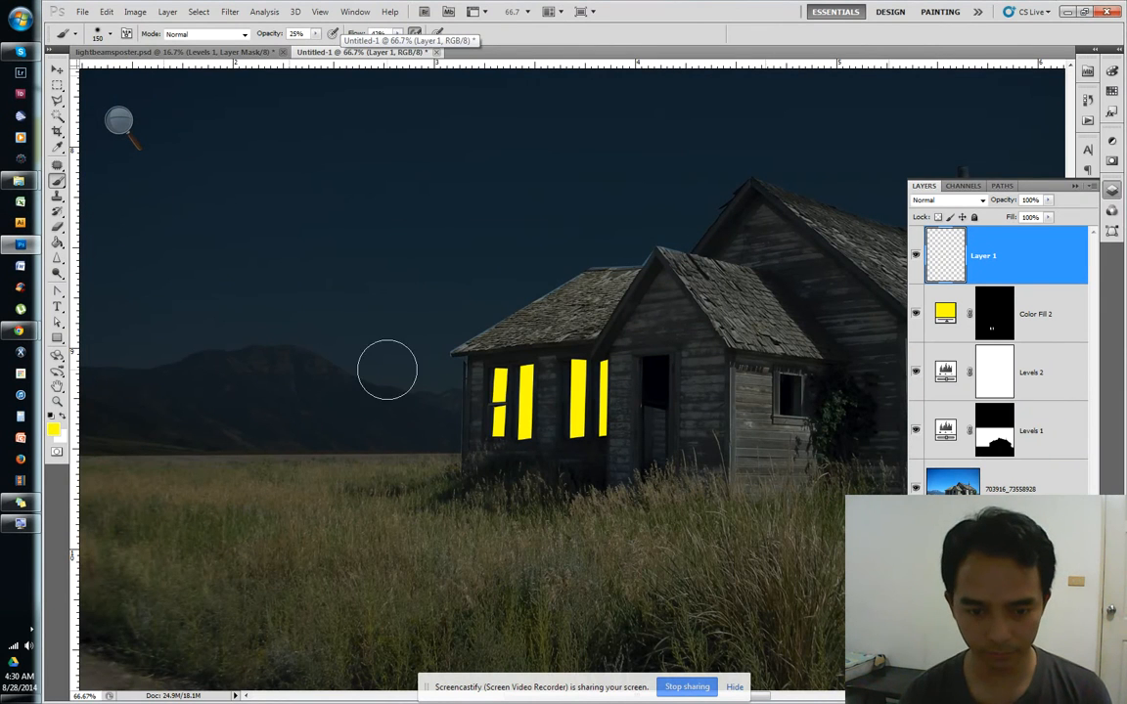
# Try brushing a yellow glow over the grass in front of the lit windows and undo the strokes
pyautogui.hotkey('ctrl', '-')
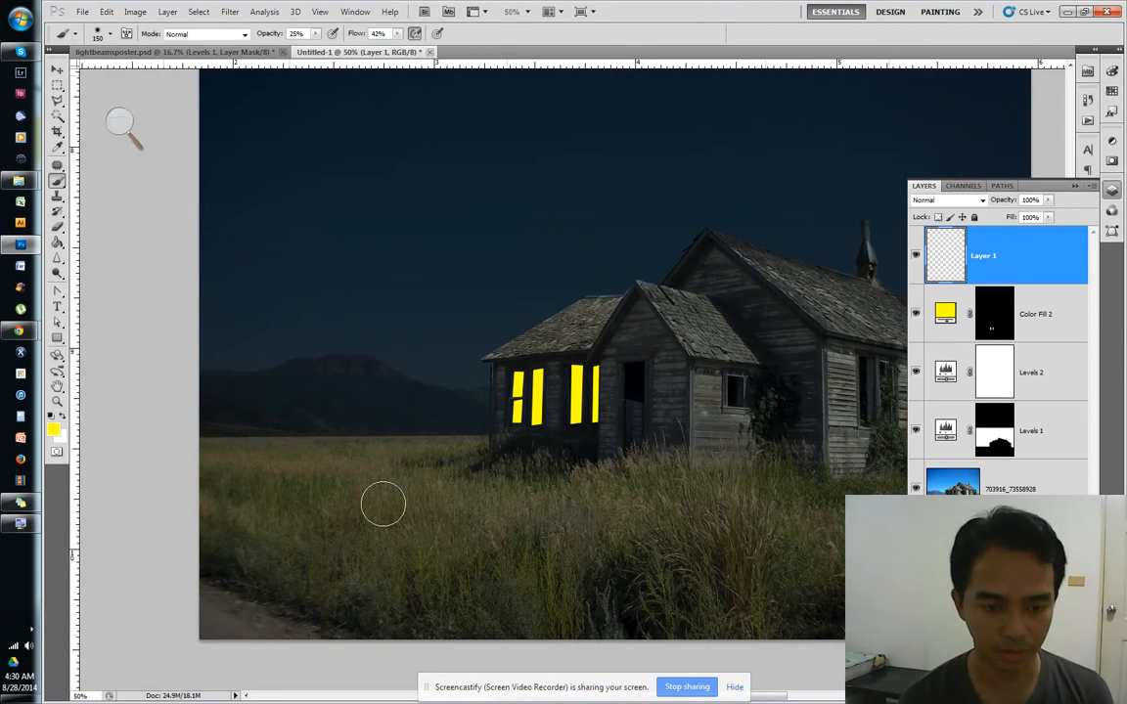
pyautogui.moveTo(383, 502)
pyautogui.mouseDown()
pyautogui.moveTo(544, 472)
pyautogui.moveTo(480, 492)
pyautogui.moveTo(372, 492)
pyautogui.mouseUp()
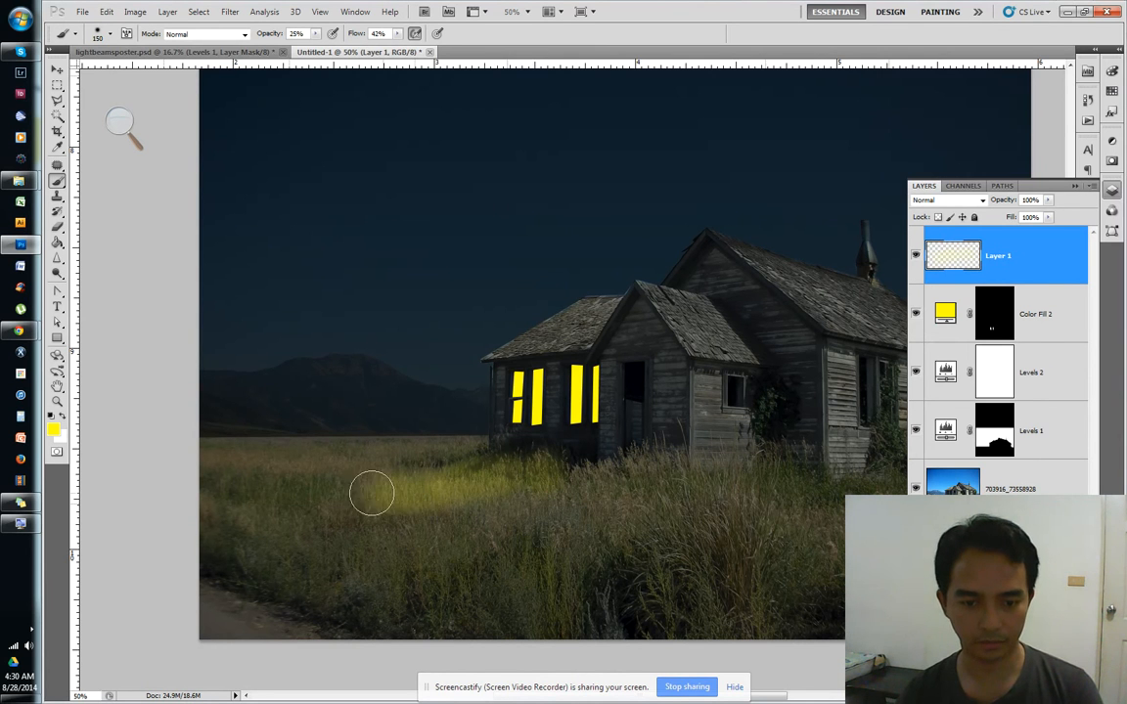
pyautogui.hotkey('ctrl', 'z')
pyautogui.hotkey('ctrl', 'z')
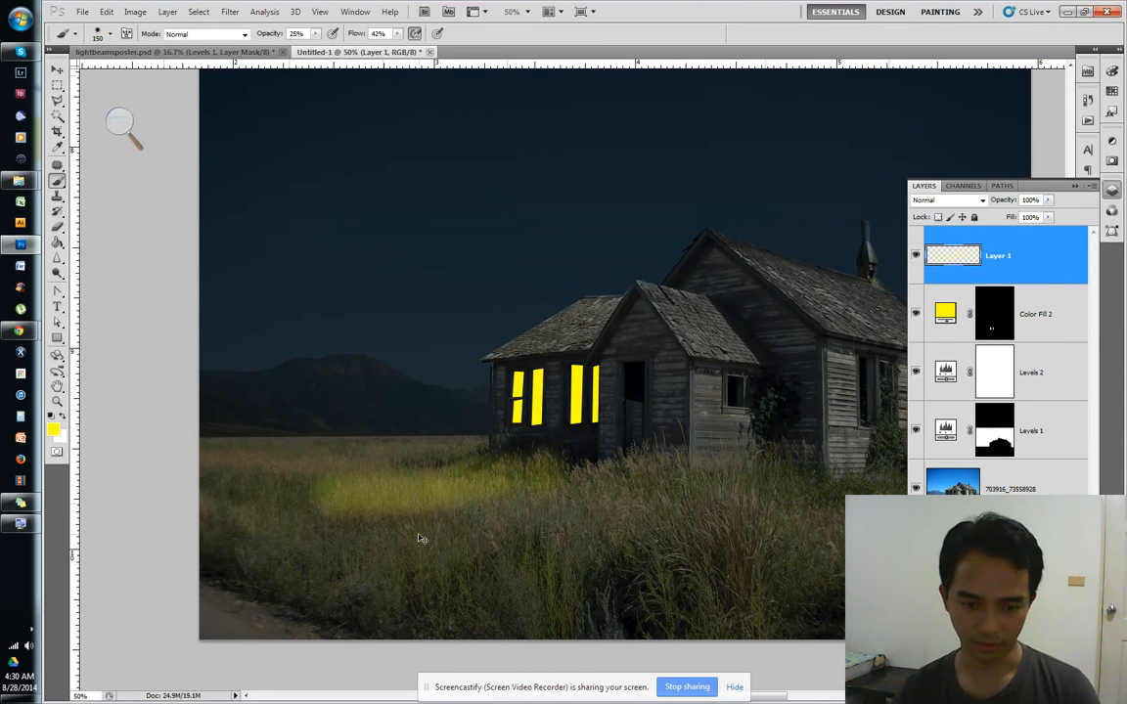
pyautogui.hotkey('ctrl', 'alt', 'z')
pyautogui.hotkey('ctrl', 'alt', 'z')
pyautogui.hotkey('ctrl', 'alt', 'z')
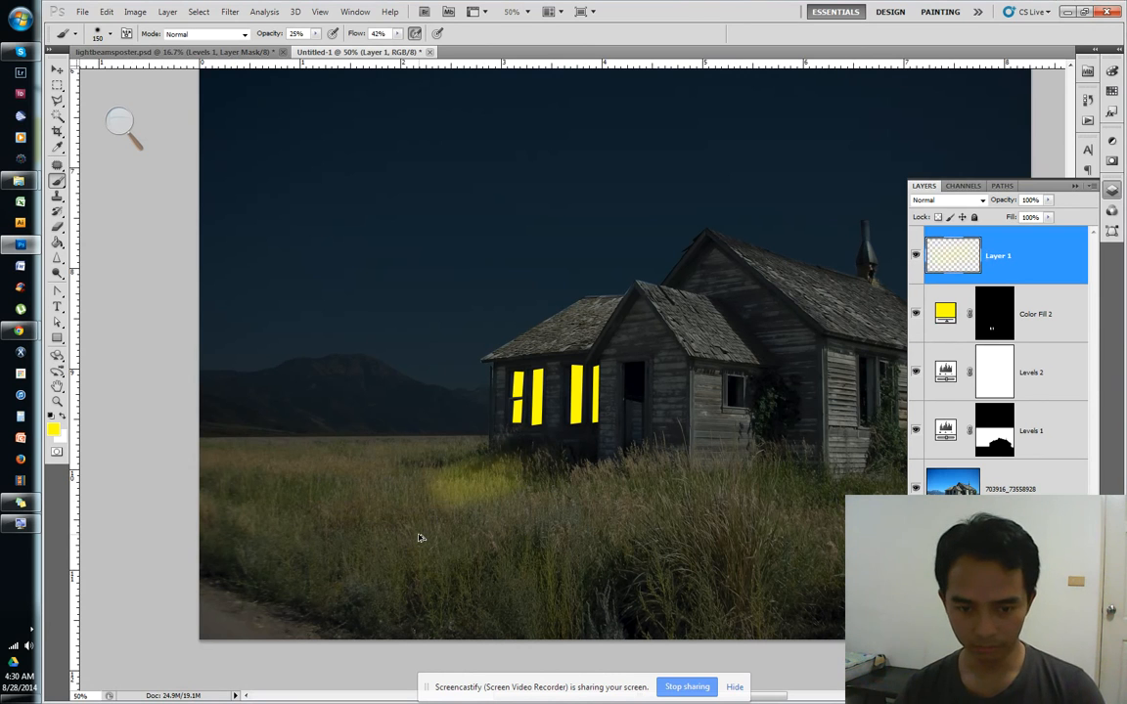
# Paint a soft yellow glow on the grass with the brush at 15% opacity and 18% flow, and reduce that layer's opacity to 78%
pyautogui.moveTo(362, 36)
pyautogui.mouseDown()
pyautogui.moveTo(335, 39)
pyautogui.moveTo(344, 42)
pyautogui.mouseUp()
pyautogui.moveTo(483, 463)
pyautogui.mouseDown()
pyautogui.moveTo(420, 466)
pyautogui.moveTo(475, 489)
pyautogui.moveTo(517, 478)
pyautogui.moveTo(532, 492)
pyautogui.moveTo(417, 506)
pyautogui.moveTo(434, 494)
pyautogui.moveTo(357, 499)
pyautogui.mouseUp()
pyautogui.moveTo(341, 490)
pyautogui.mouseDown()
pyautogui.moveTo(330, 475)
pyautogui.moveTo(344, 471)
pyautogui.moveTo(363, 526)
pyautogui.moveTo(307, 507)
pyautogui.moveTo(355, 521)
pyautogui.moveTo(493, 498)
pyautogui.moveTo(490, 480)
pyautogui.mouseUp()
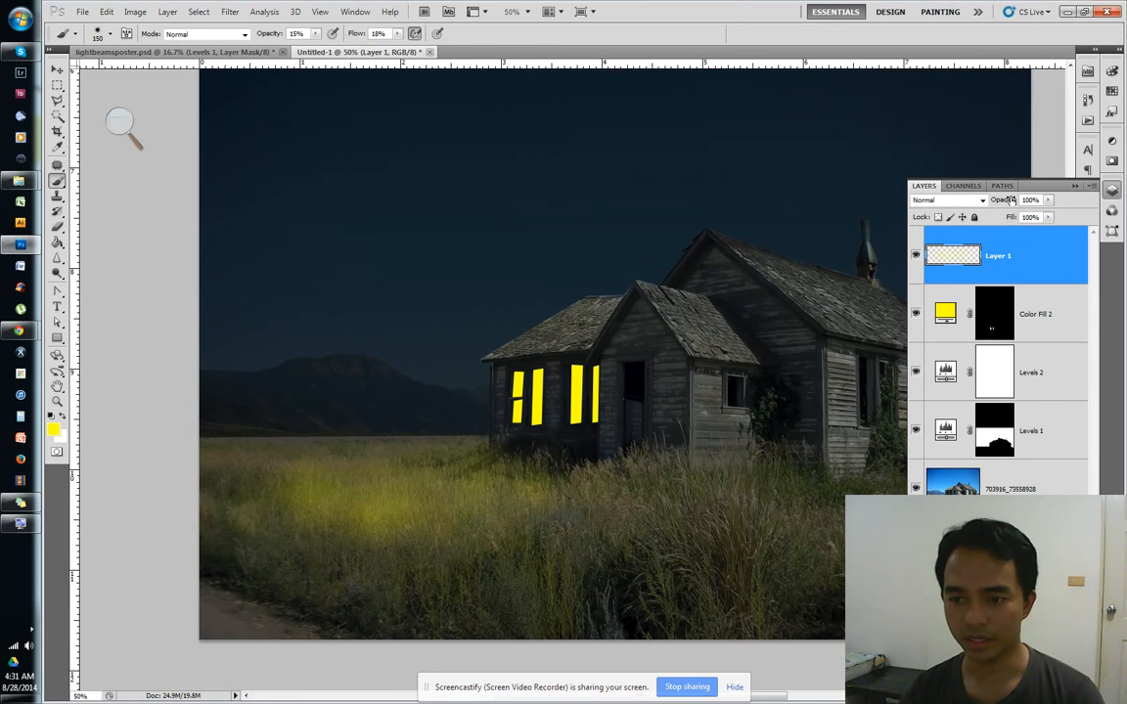
pyautogui.moveTo(1008, 201); pyautogui.dragTo(982, 214)
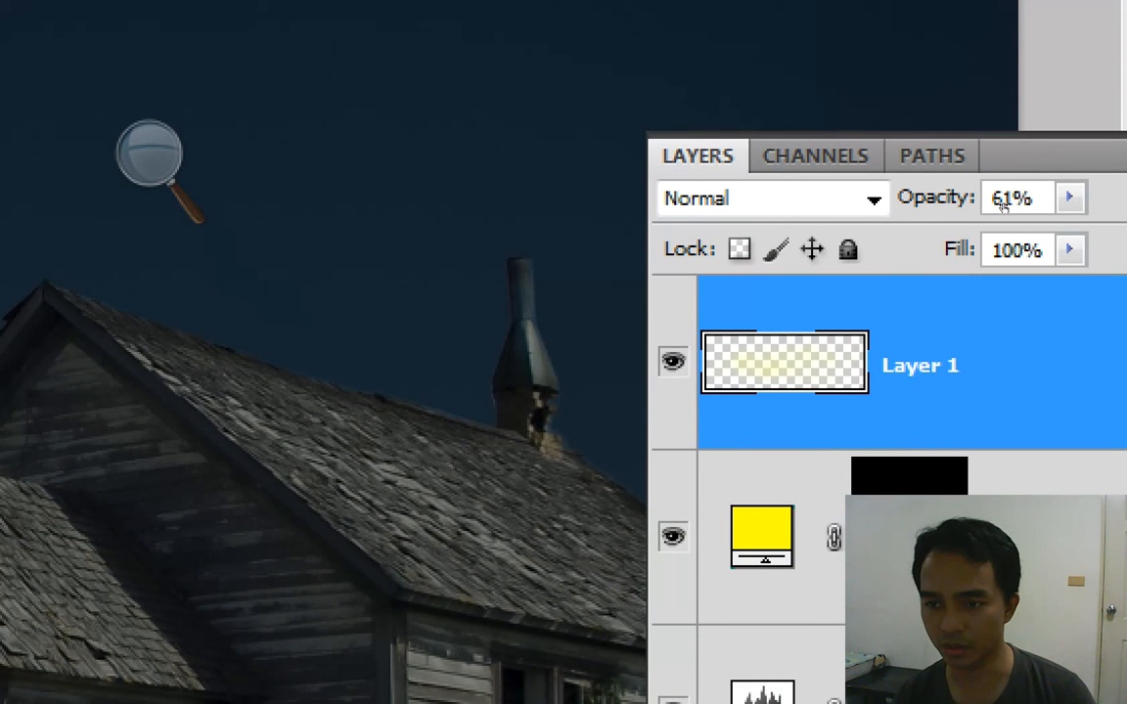
pyautogui.moveTo(1002, 202)
pyautogui.mouseDown()
pyautogui.moveTo(1014, 199)
pyautogui.moveTo(1002, 204)
pyautogui.mouseUp()
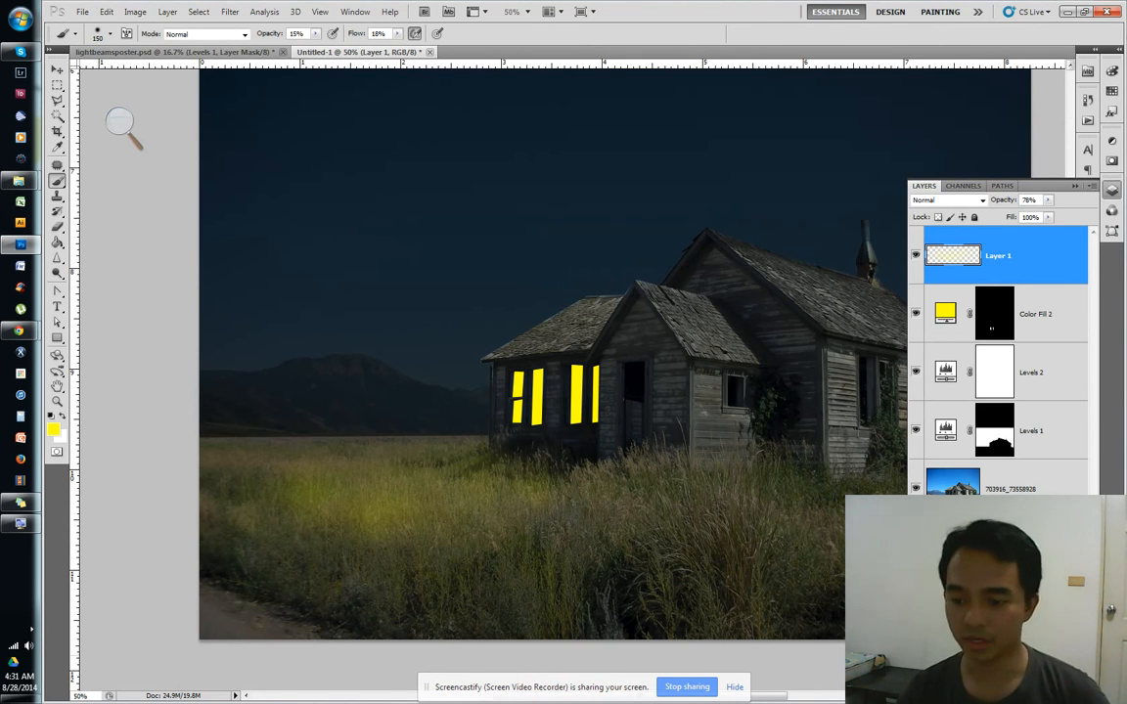
# On a new layer, outline a beam-shaped Polygonal Lasso selection widening from the leftmost window across the mountain and grass
pyautogui.hotkey('ctrl', 'shift', 'alt', 'n')
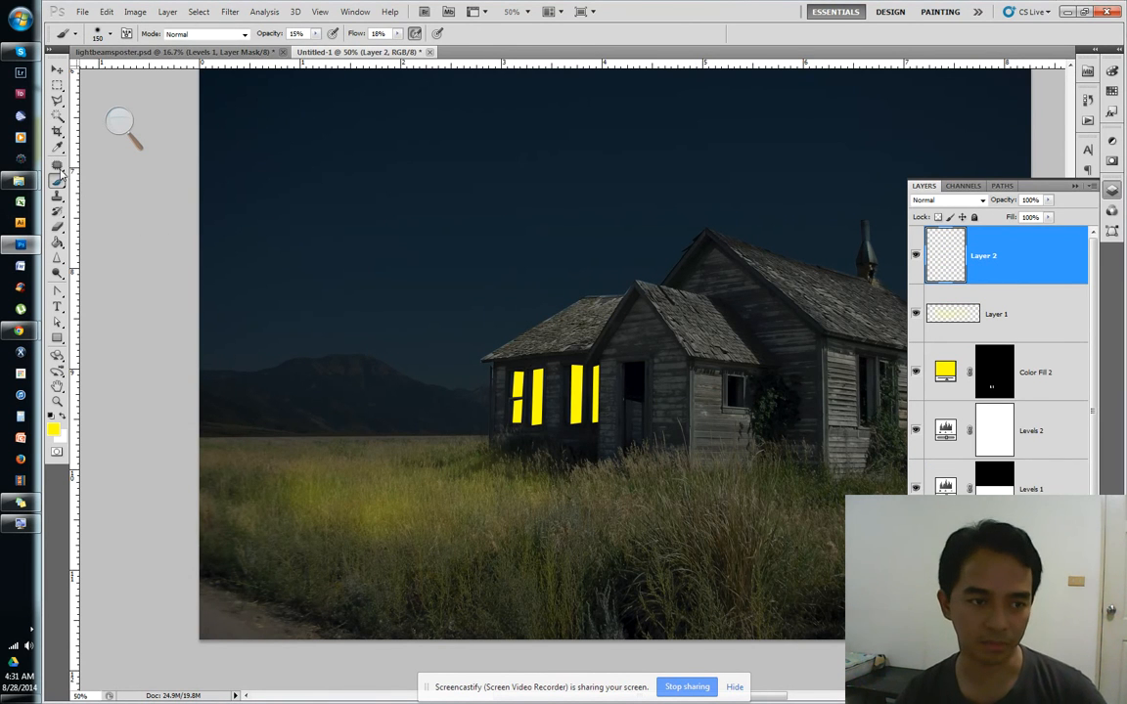
pyautogui.click(56, 101)
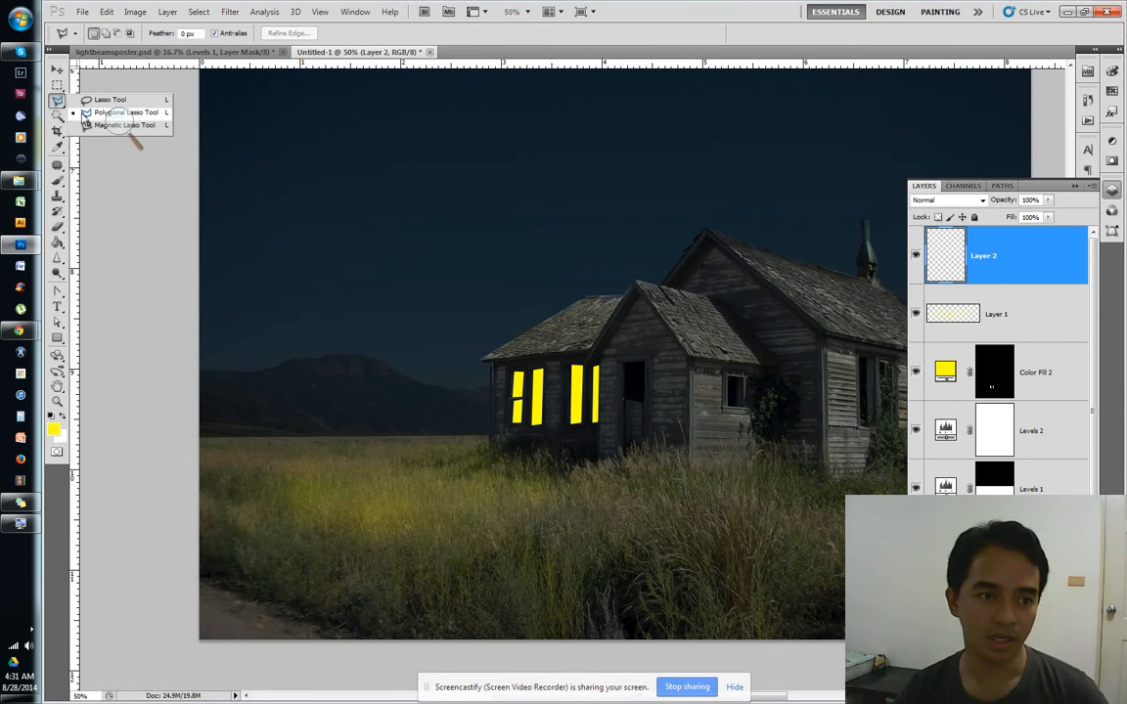
pyautogui.click(87, 113)
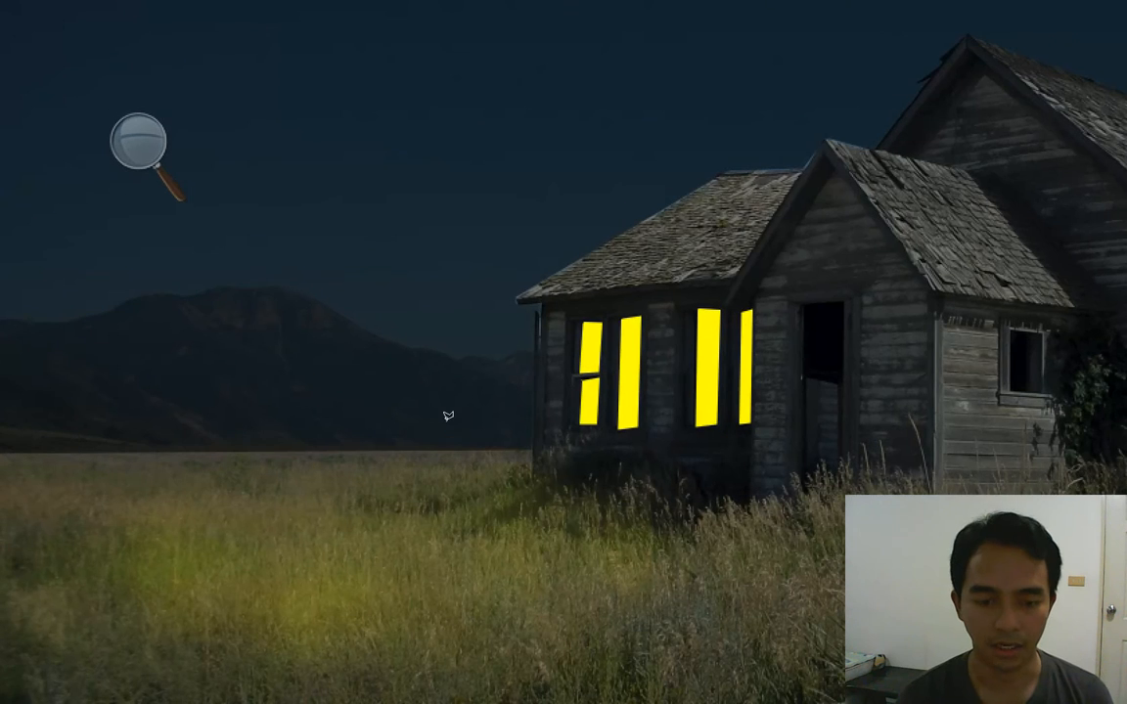
pyautogui.click(448, 417)
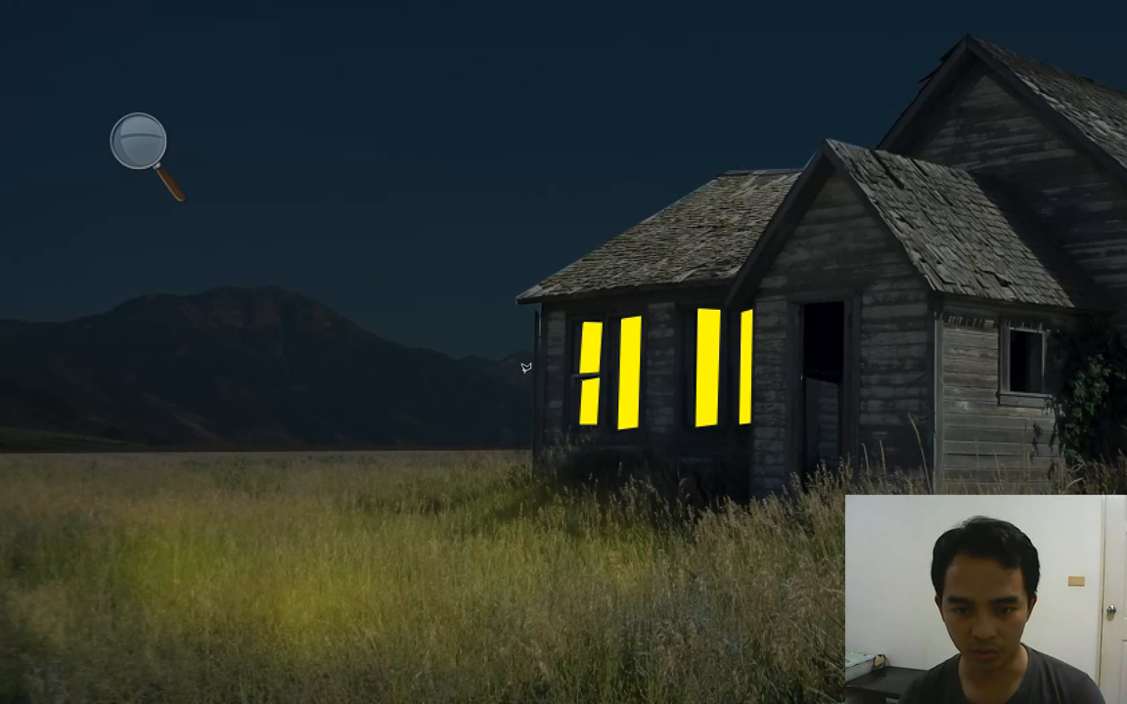
pyautogui.click(597, 320)
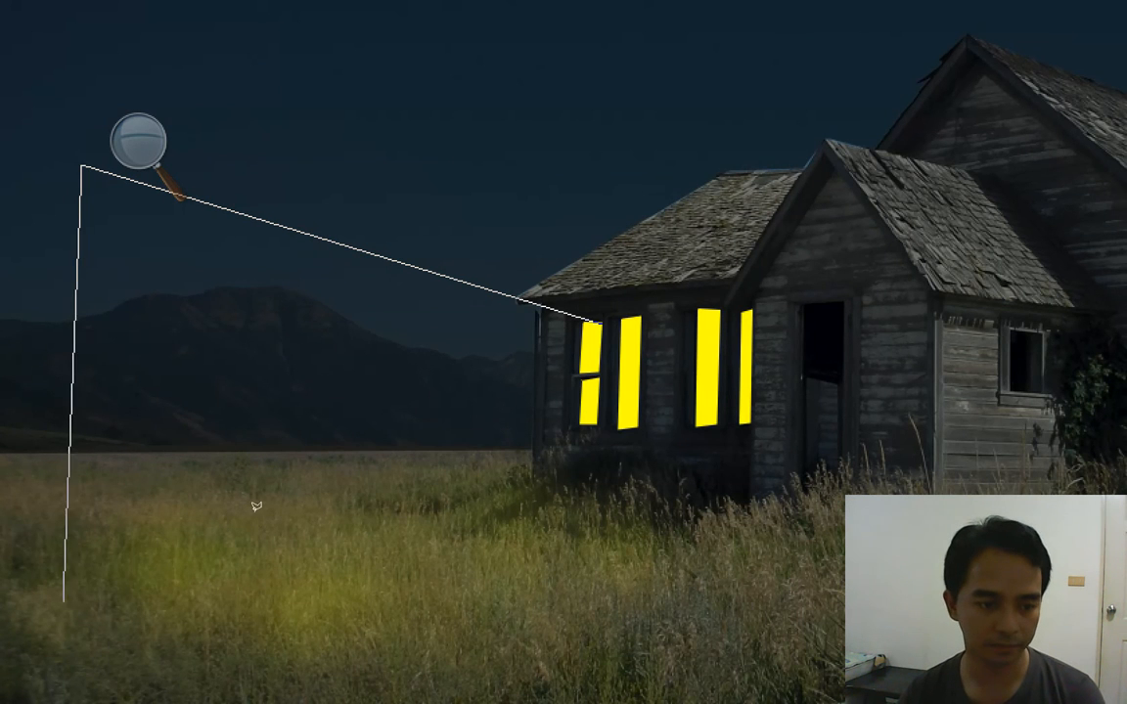
pyautogui.click(596, 424)
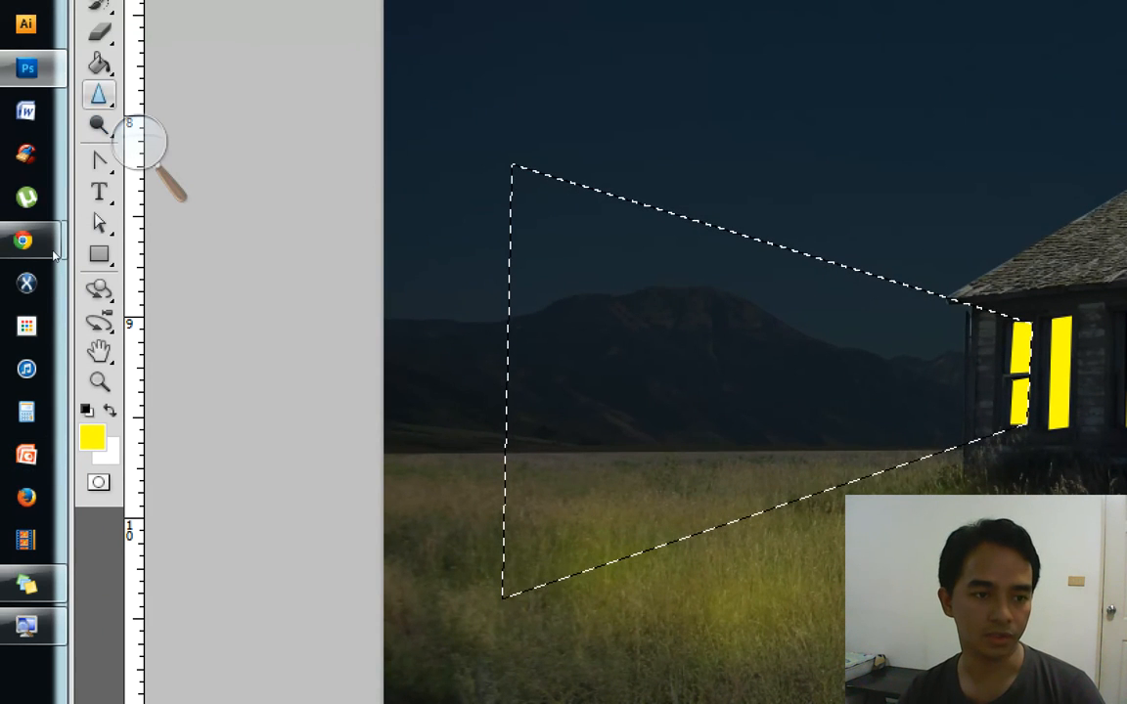
# Set up the Gradient tool with the yellow foreground-to-transparent preset for the beam selection
pyautogui.click(99, 64)
pyautogui.click(214, 61)
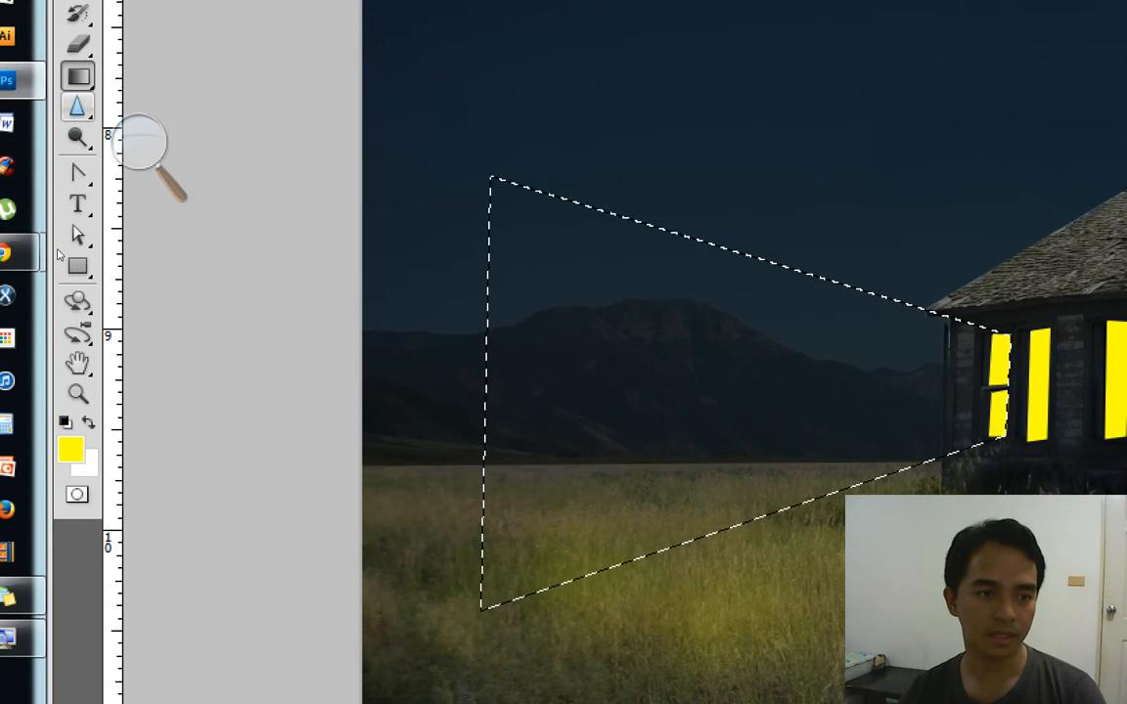
pyautogui.rightClick(79, 77)
pyautogui.click(147, 75)
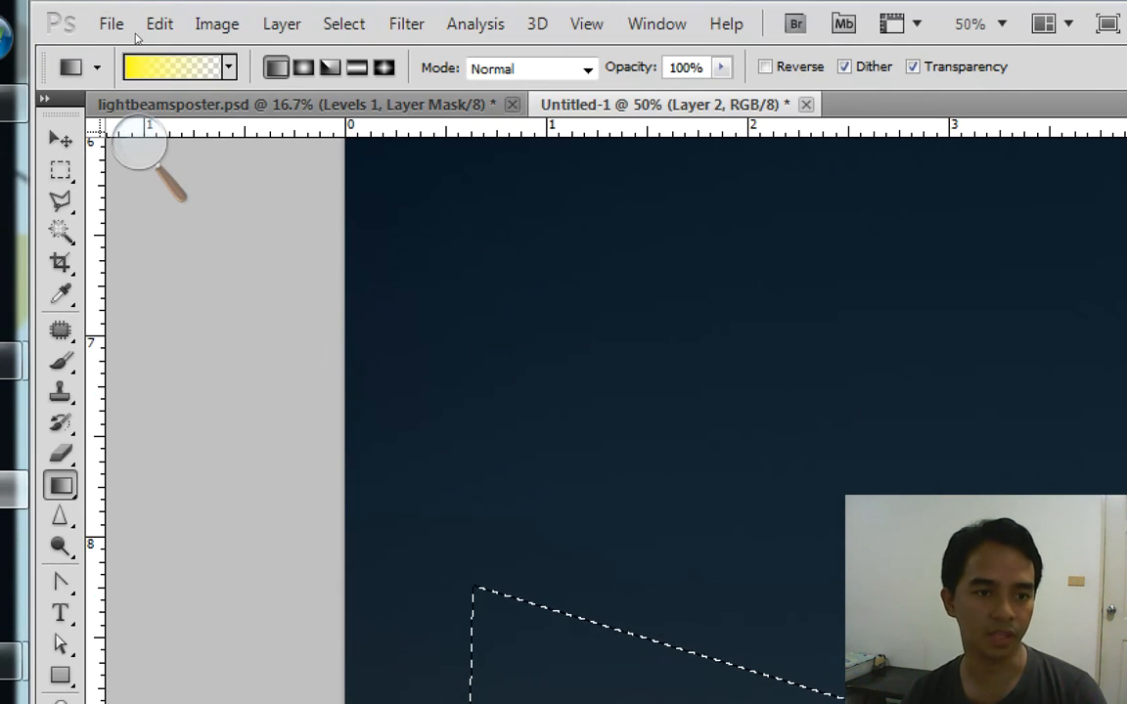
pyautogui.click(229, 68)
pyautogui.click(139, 140)
pyautogui.click(265, 116)
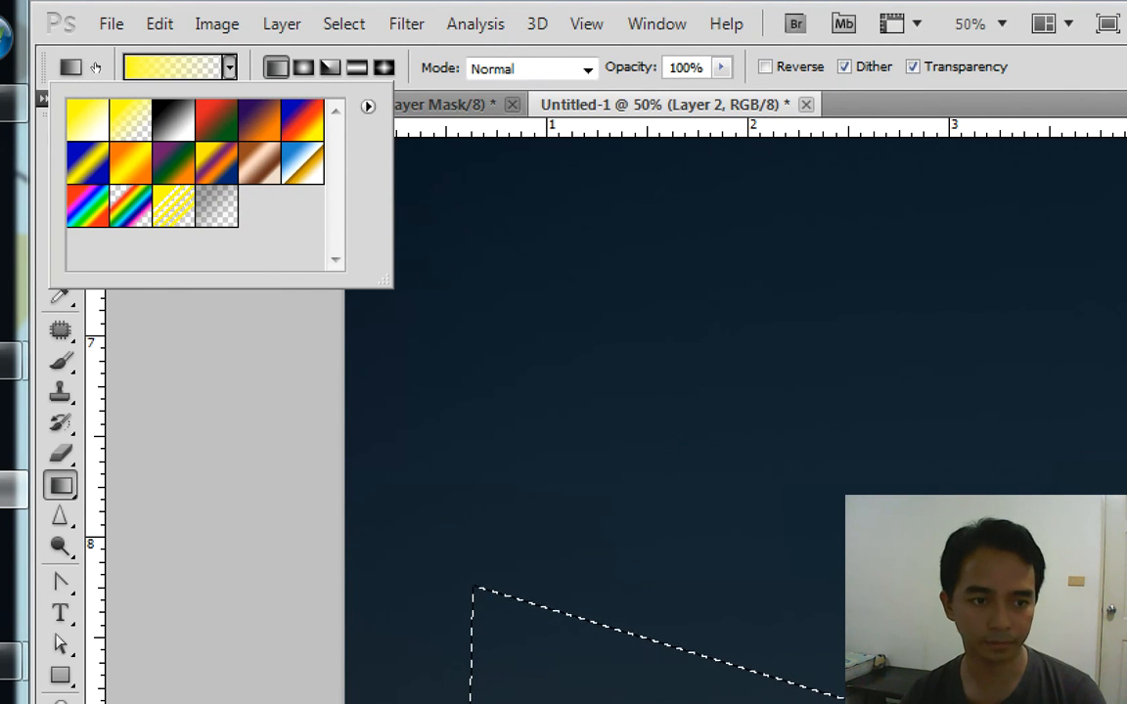
pyautogui.click(163, 34)
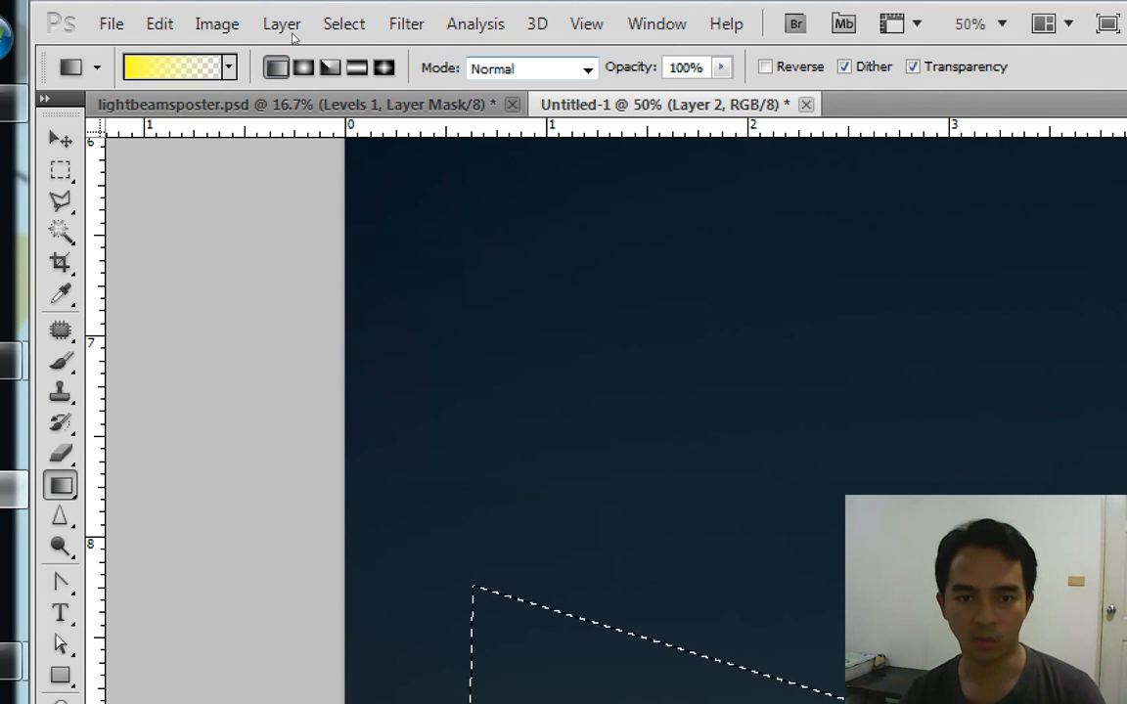
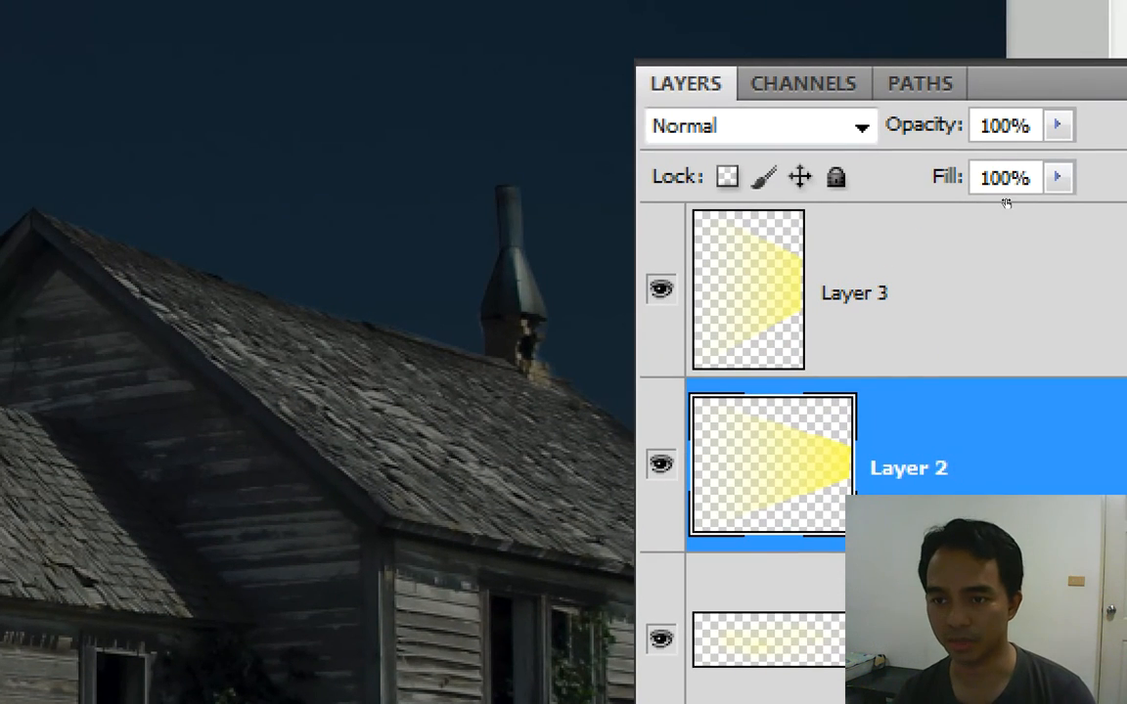
# Lower the opacity of the leftmost window's light beam on Layer 2 to 19%
pyautogui.press('5')
pyautogui.press('4')
pyautogui.moveTo(976, 208); pyautogui.dragTo(965, 208)
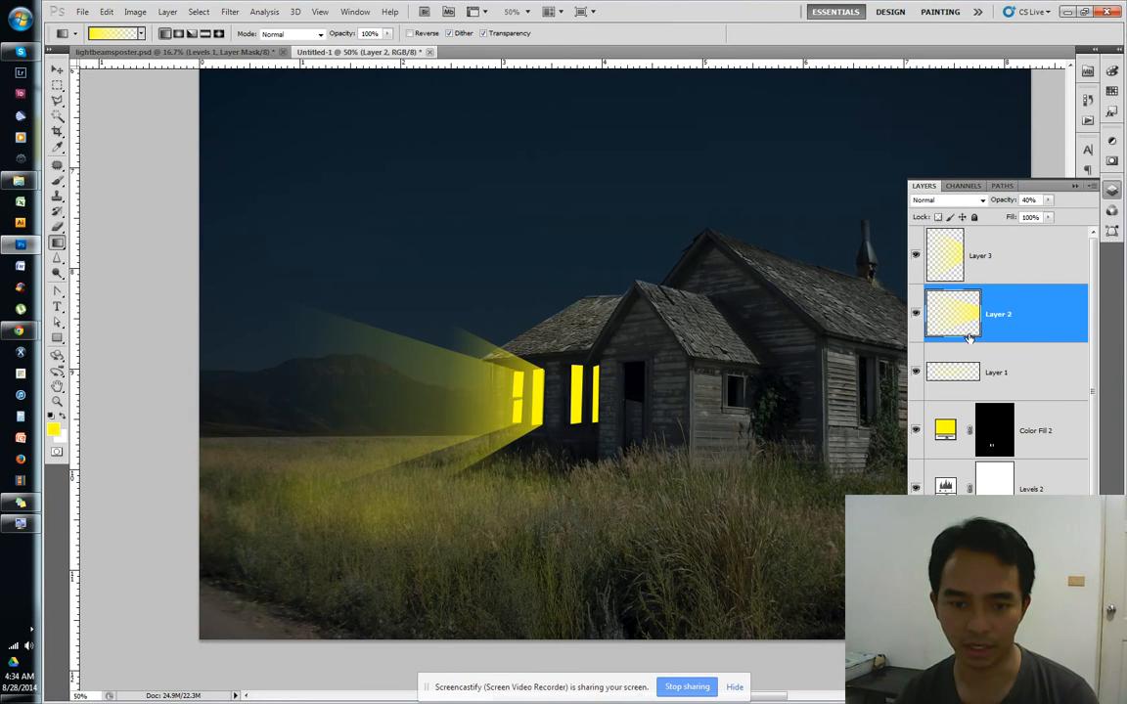
pyautogui.moveTo(1011, 201); pyautogui.dragTo(994, 200)
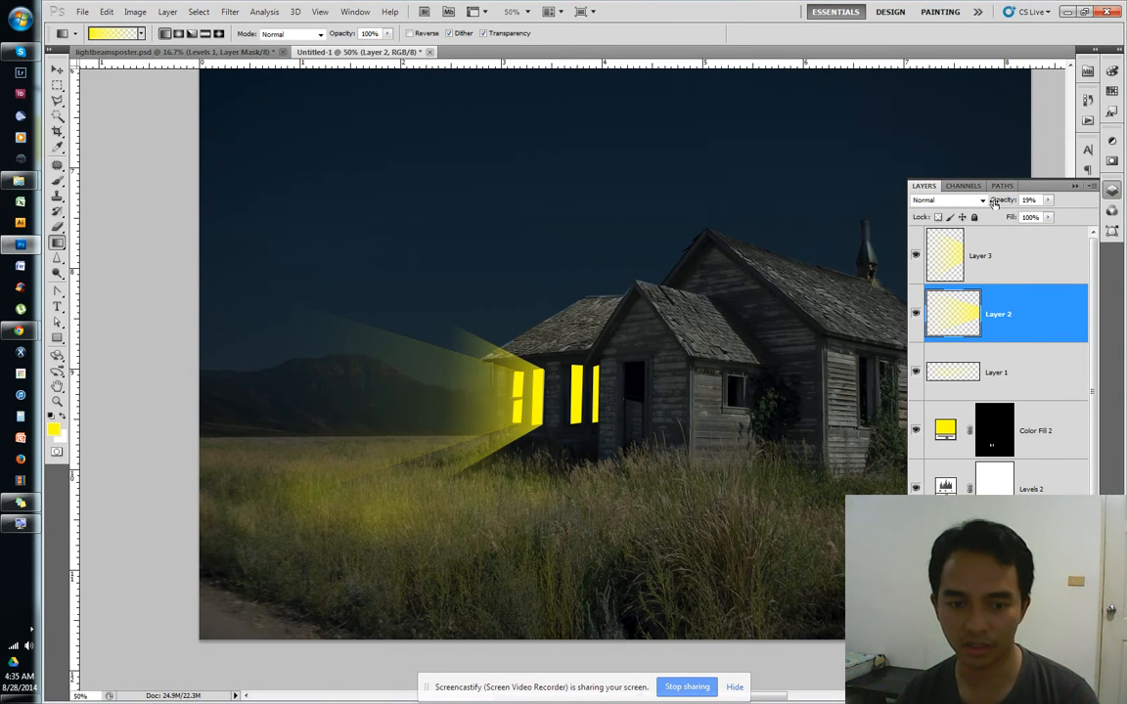
# Lower the opacity of the second window's light beam on Layer 3 to 80%
pyautogui.click(1000, 230)
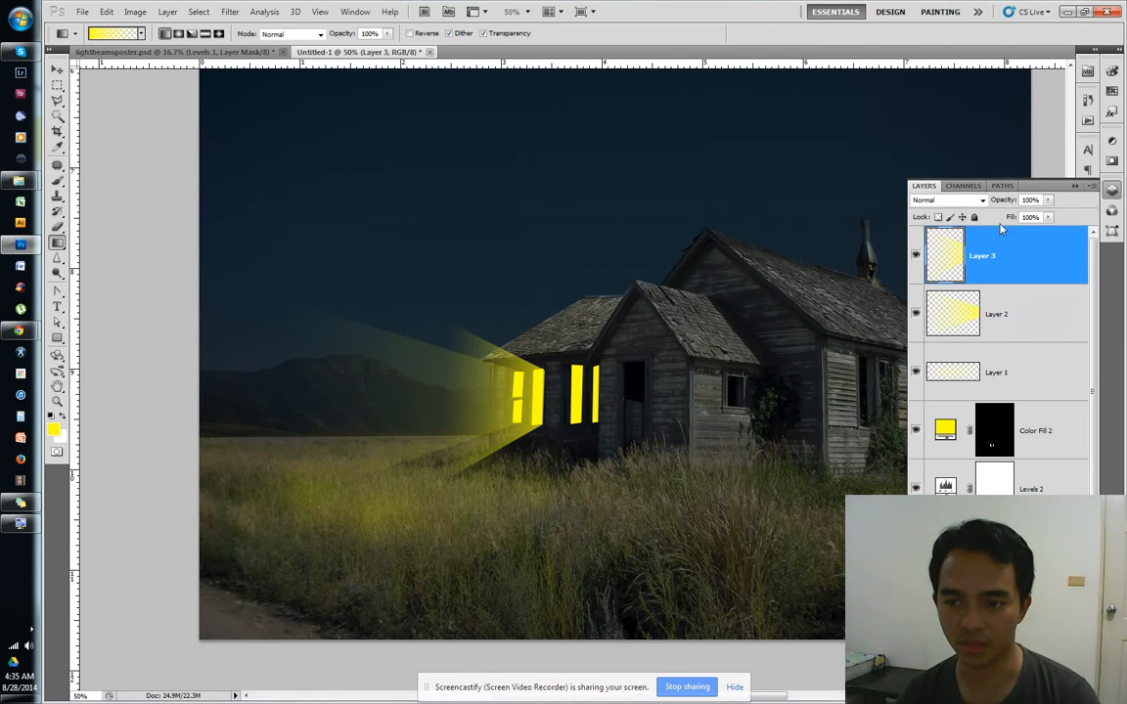
pyautogui.moveTo(1005, 201); pyautogui.dragTo(993, 202)
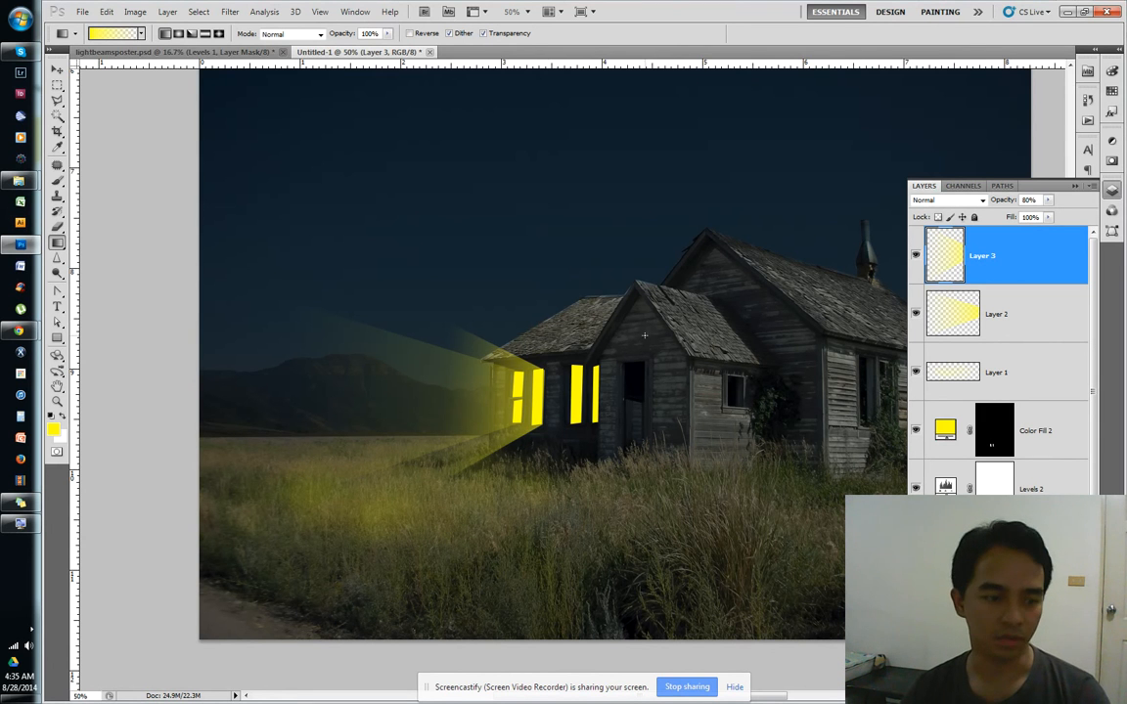
pyautogui.moveTo(749, 260); pyautogui.dragTo(668, 319)
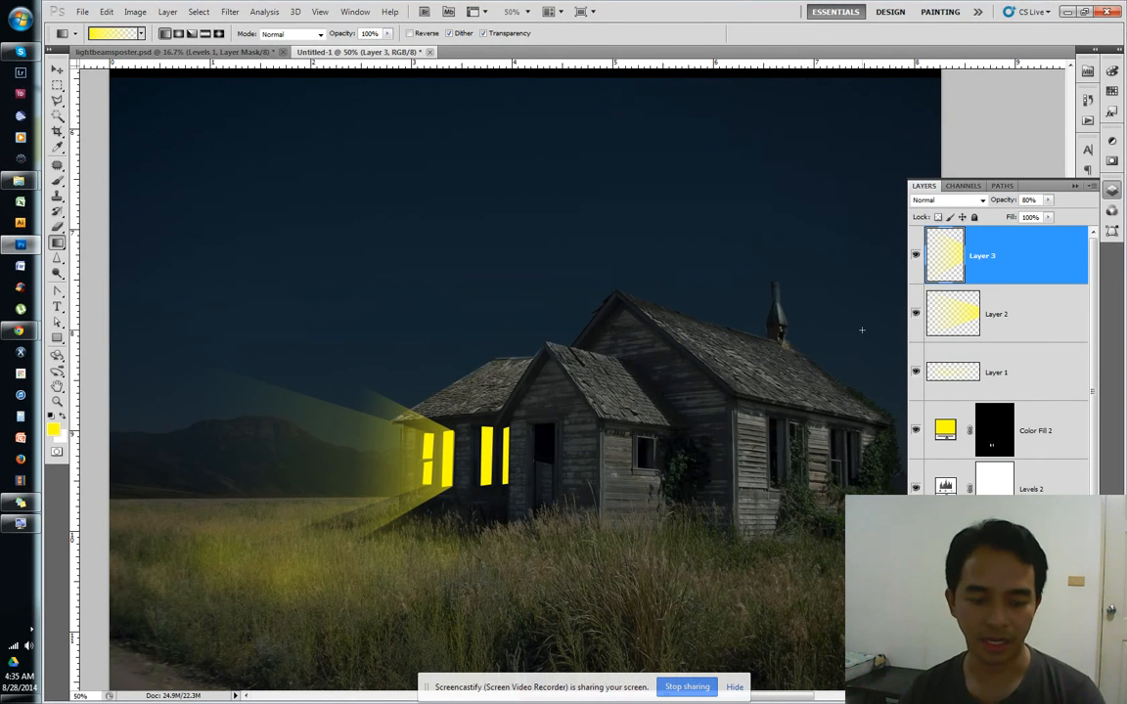
# Place the forest photo 640388_32065741 into the poster and position it over the black upper half
pyautogui.hotkey('ctrl', '-')
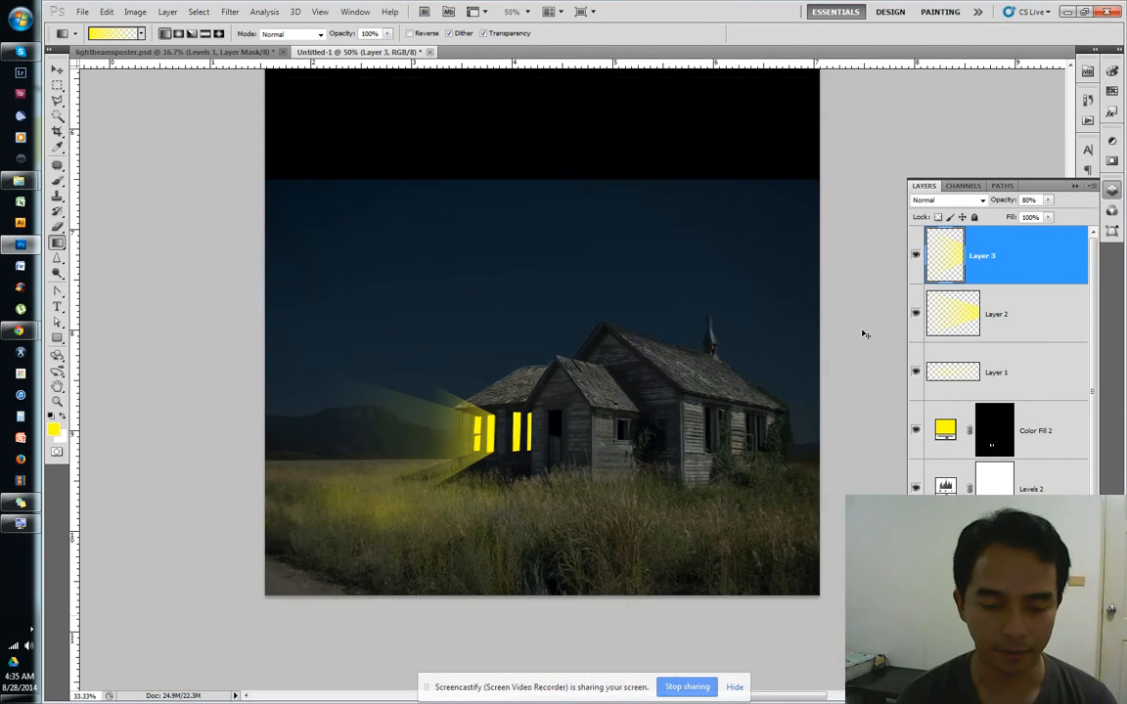
pyautogui.moveTo(612, 261); pyautogui.dragTo(621, 433)
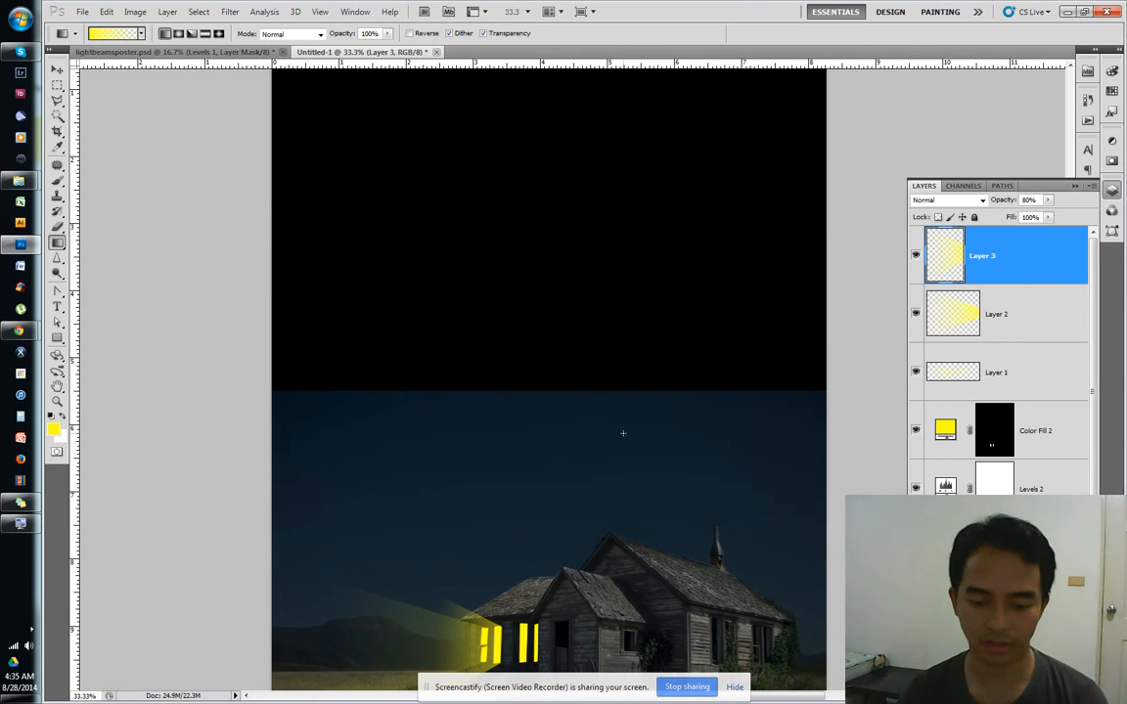
pyautogui.hotkey('ctrl', '-')
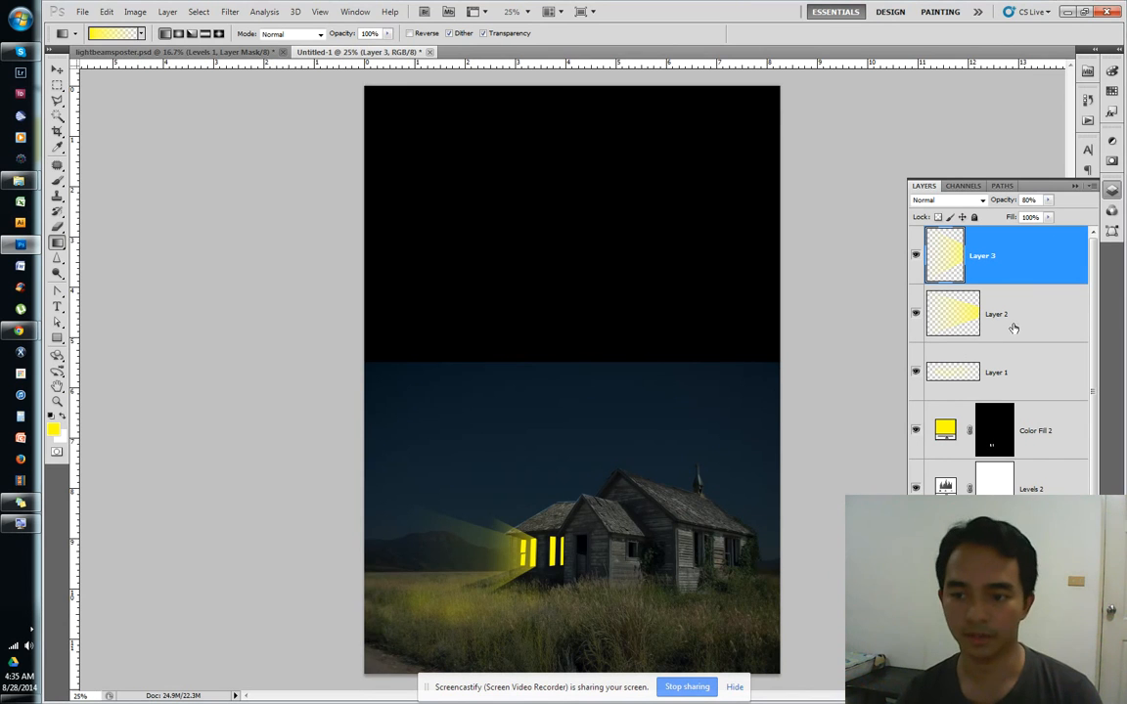
pyautogui.click(82, 12)
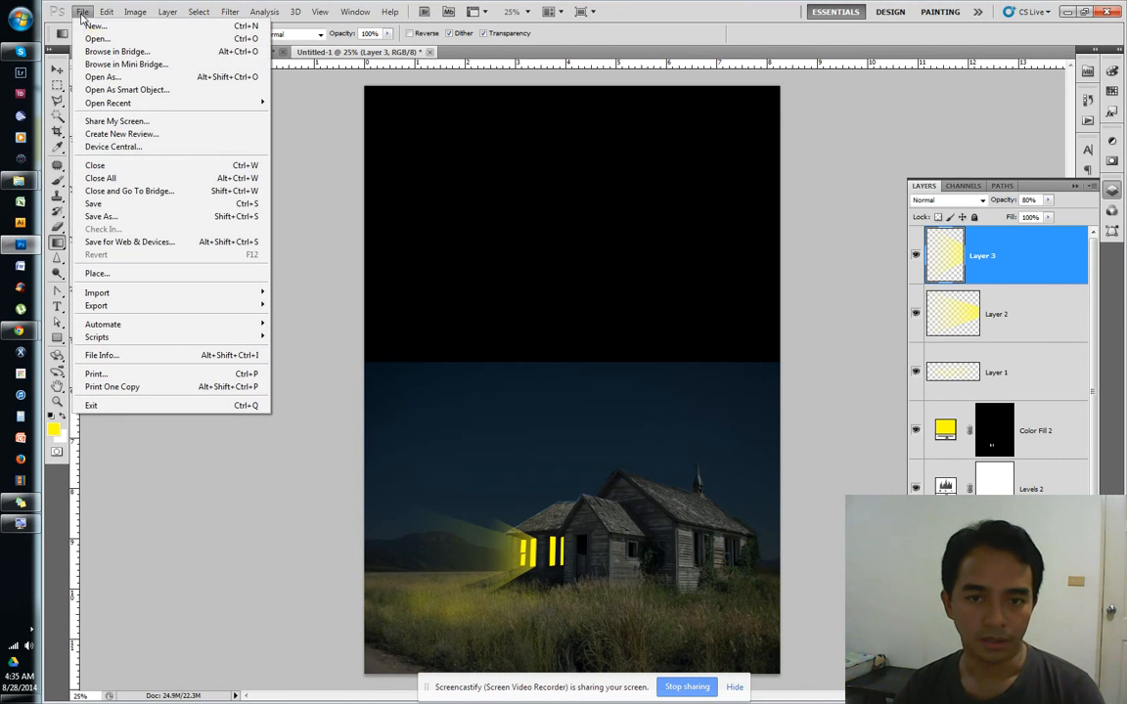
pyautogui.click(122, 275)
pyautogui.click(486, 224)
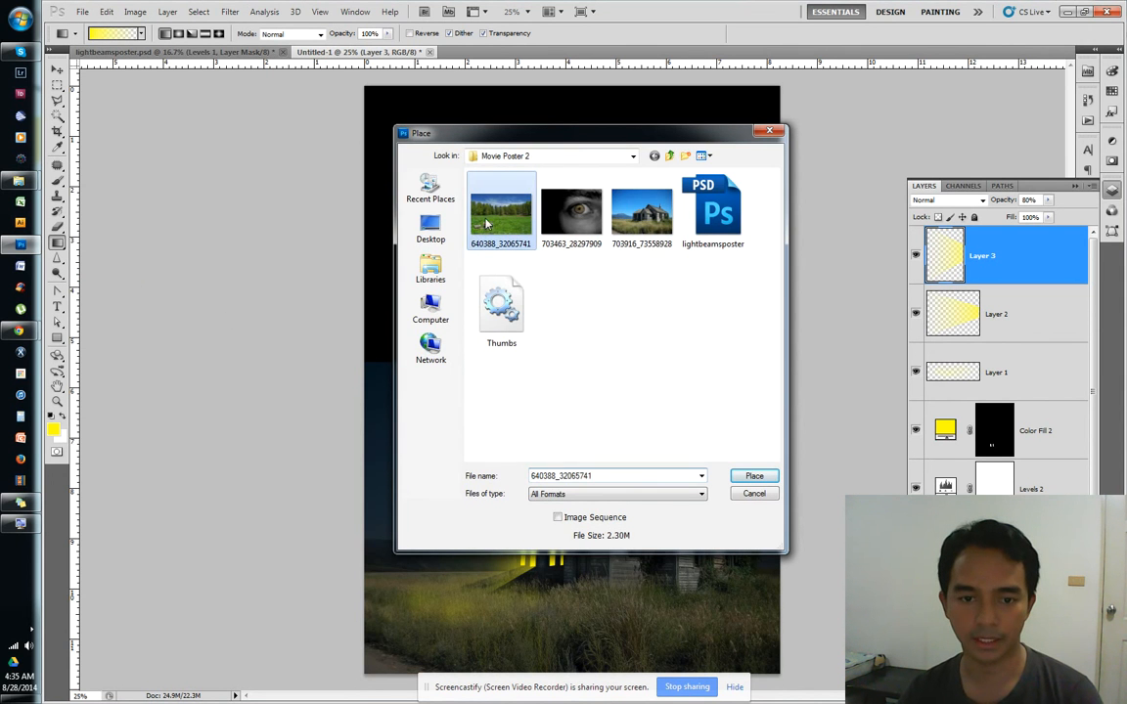
pyautogui.click(749, 476)
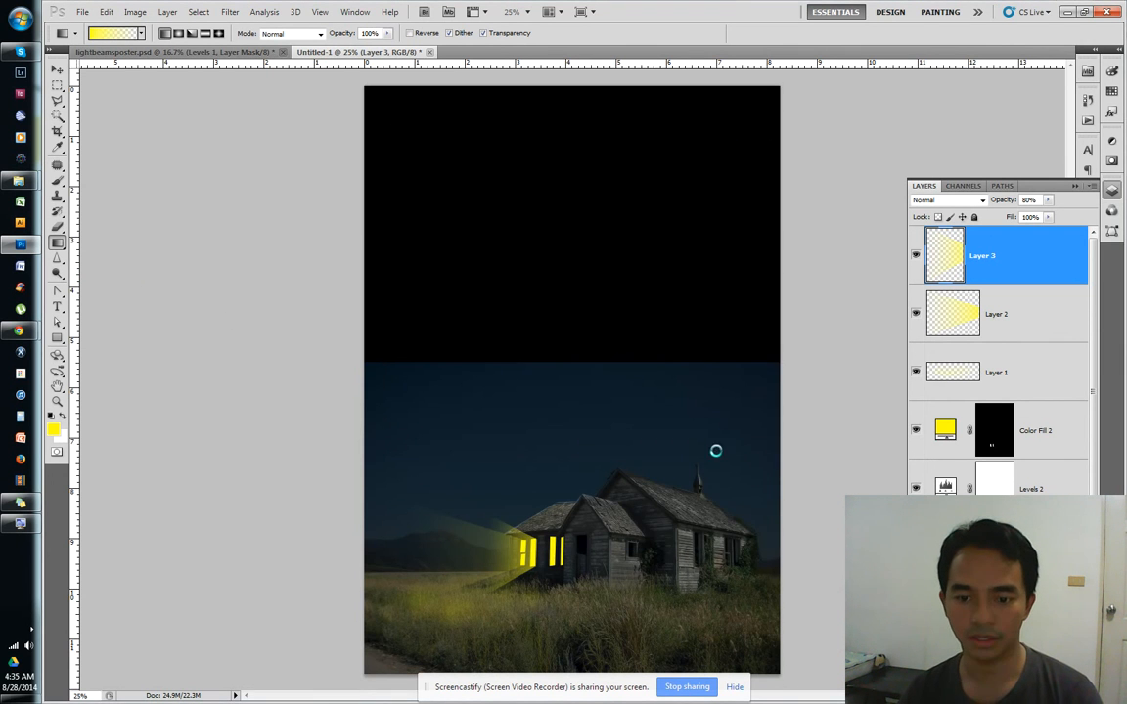
pyautogui.moveTo(640, 479); pyautogui.dragTo(638, 329)
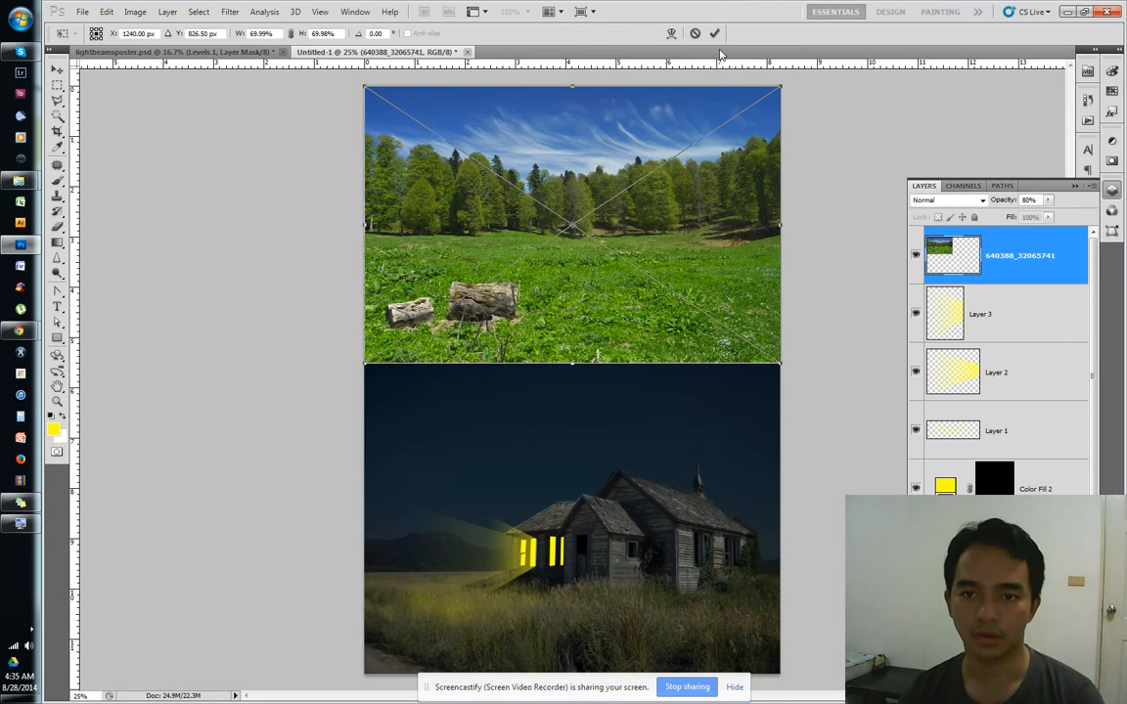
pyautogui.press('g')
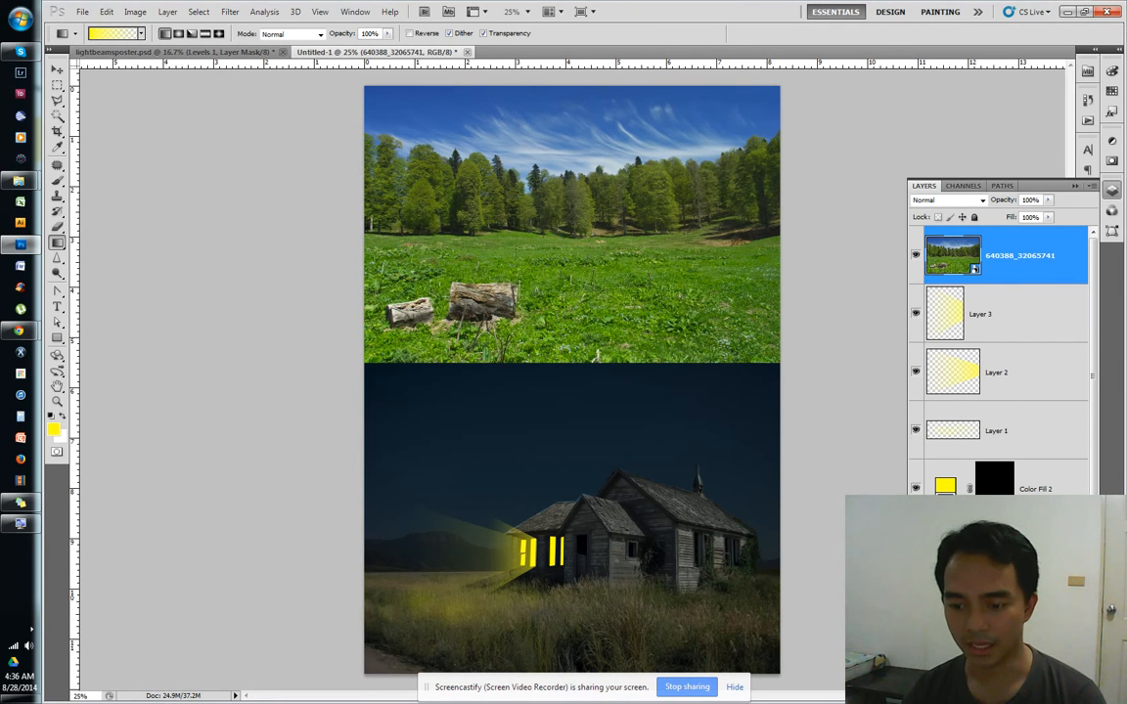
# Add a layer mask to the forest photo and set up a black 1000 px brush with 86% opacity and 79% flow
pyautogui.click(985, 691)
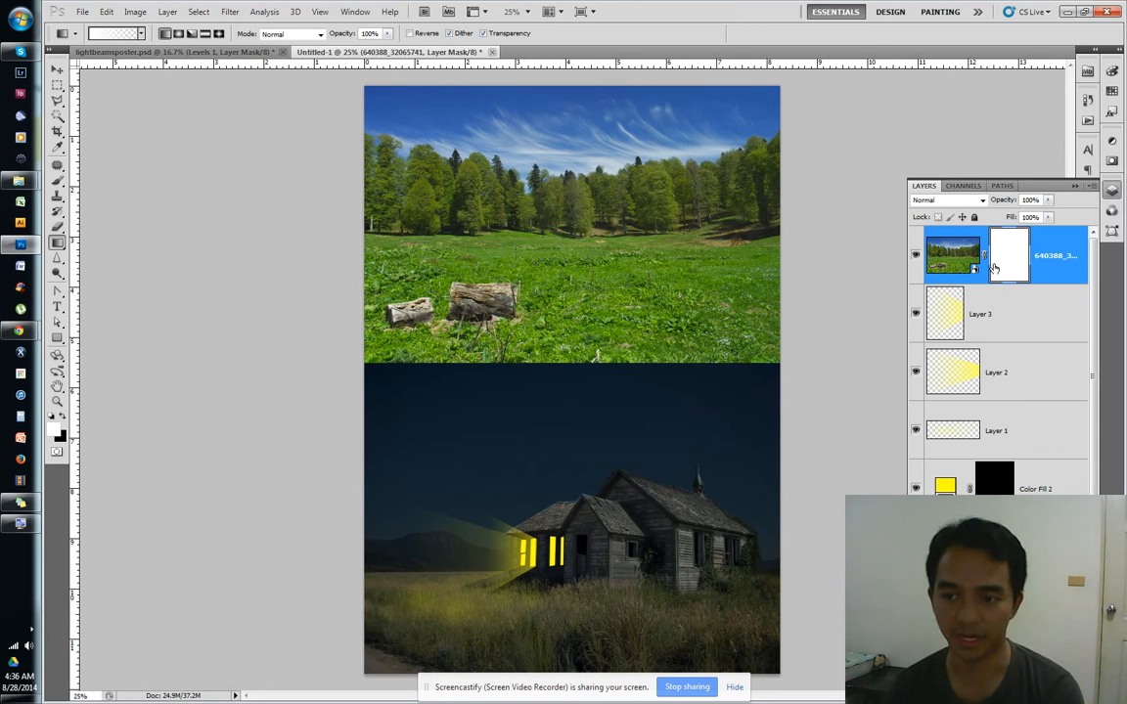
pyautogui.click(57, 181)
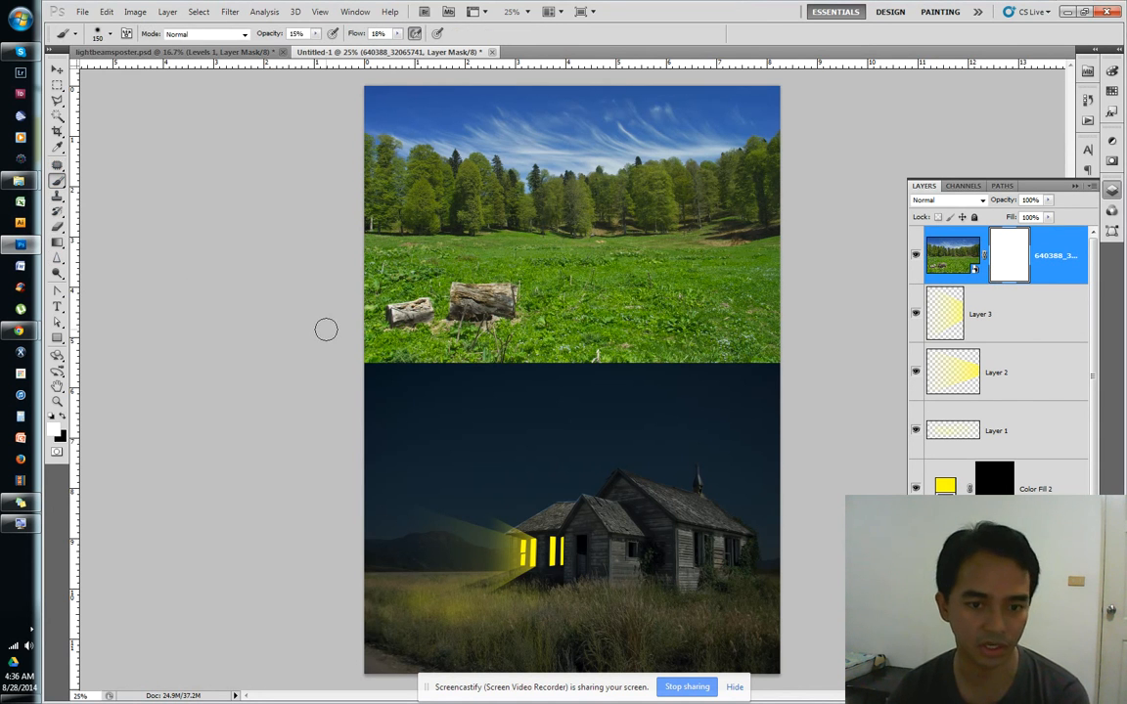
pyautogui.press(']')
pyautogui.press(']')
pyautogui.press(']')
pyautogui.press(']')
pyautogui.press(']')
pyautogui.press(']')
pyautogui.press(']')
pyautogui.press(']')
pyautogui.press(']')
pyautogui.press(']')
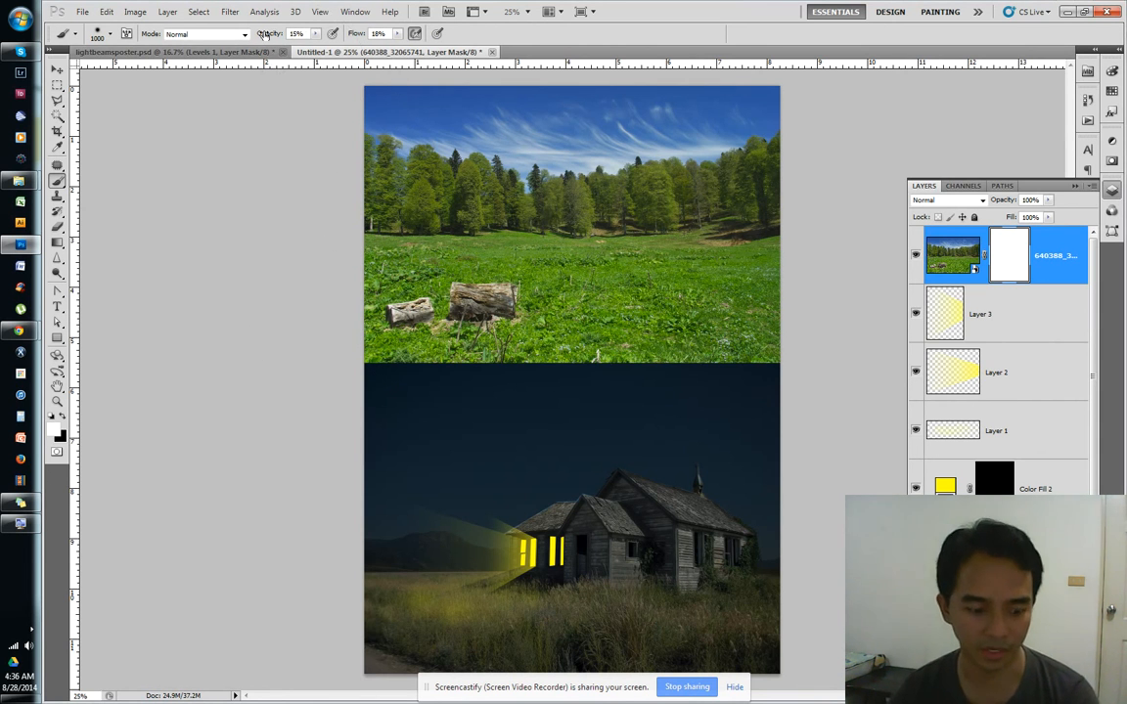
pyautogui.moveTo(264, 34)
pyautogui.mouseDown()
pyautogui.moveTo(326, 56)
pyautogui.moveTo(389, 41)
pyautogui.mouseUp()
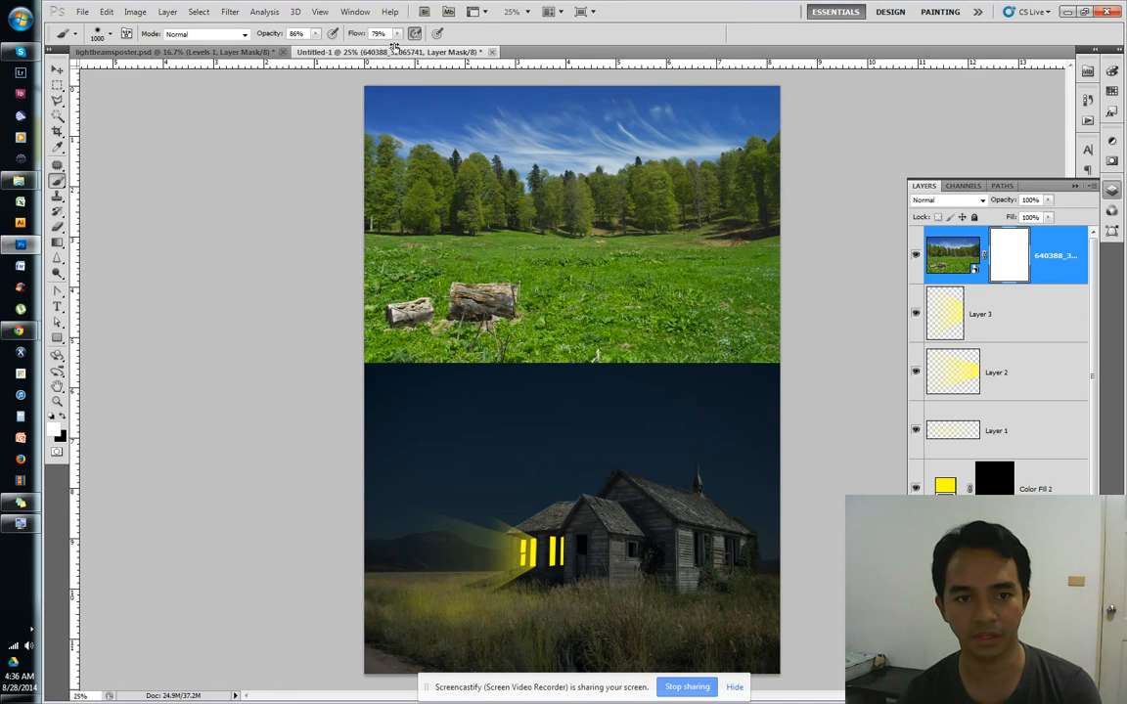
pyautogui.click(62, 421)
pyautogui.rightClick(517, 335)
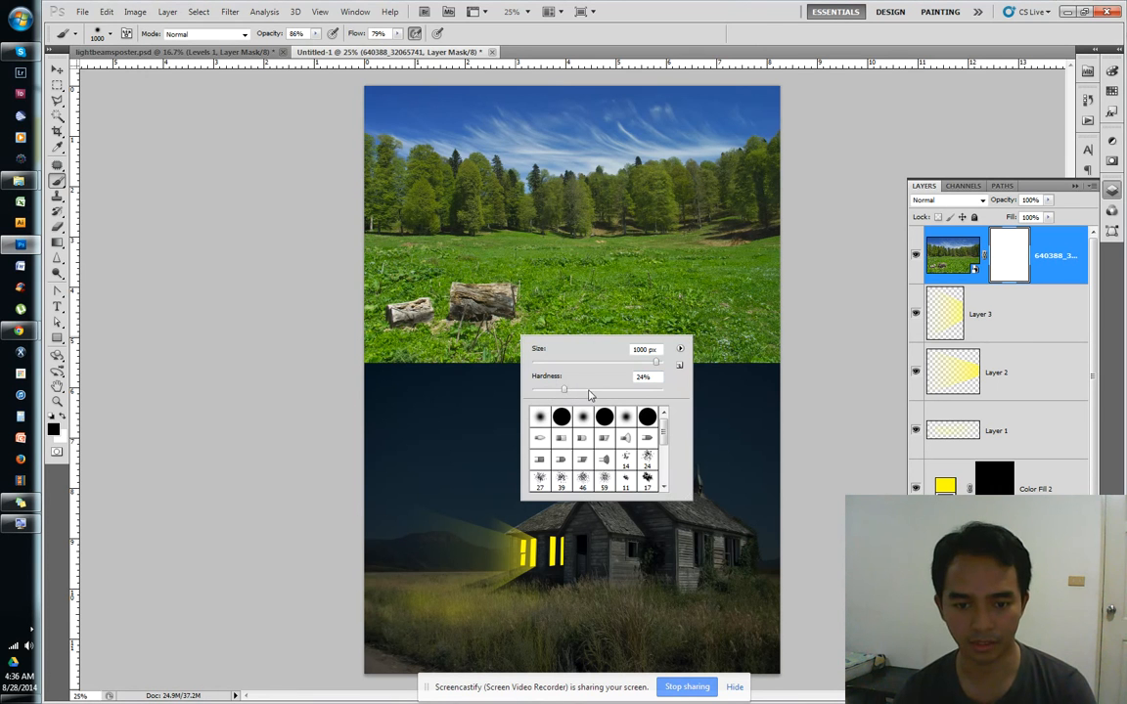
# Paint black across the meadow on the forest layer's mask, fading the photo out below the treeline
pyautogui.click(283, 322)
pyautogui.moveTo(282, 322)
pyautogui.mouseDown()
pyautogui.moveTo(733, 333)
pyautogui.moveTo(679, 353)
pyautogui.mouseUp()
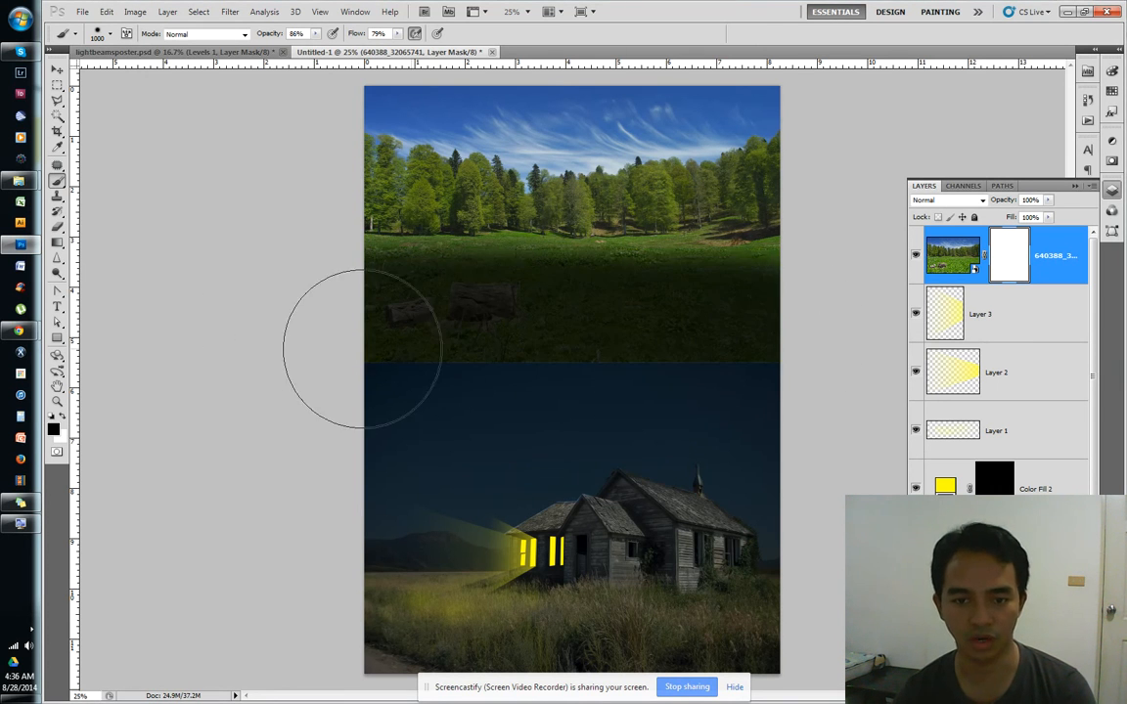
pyautogui.moveTo(440, 345)
pyautogui.mouseDown()
pyautogui.moveTo(834, 354)
pyautogui.moveTo(231, 319)
pyautogui.moveTo(737, 289)
pyautogui.moveTo(860, 295)
pyautogui.moveTo(619, 327)
pyautogui.moveTo(337, 339)
pyautogui.moveTo(266, 287)
pyautogui.moveTo(305, 281)
pyautogui.moveTo(879, 280)
pyautogui.moveTo(826, 302)
pyautogui.moveTo(477, 305)
pyautogui.moveTo(295, 272)
pyautogui.moveTo(750, 340)
pyautogui.moveTo(846, 332)
pyautogui.mouseUp()
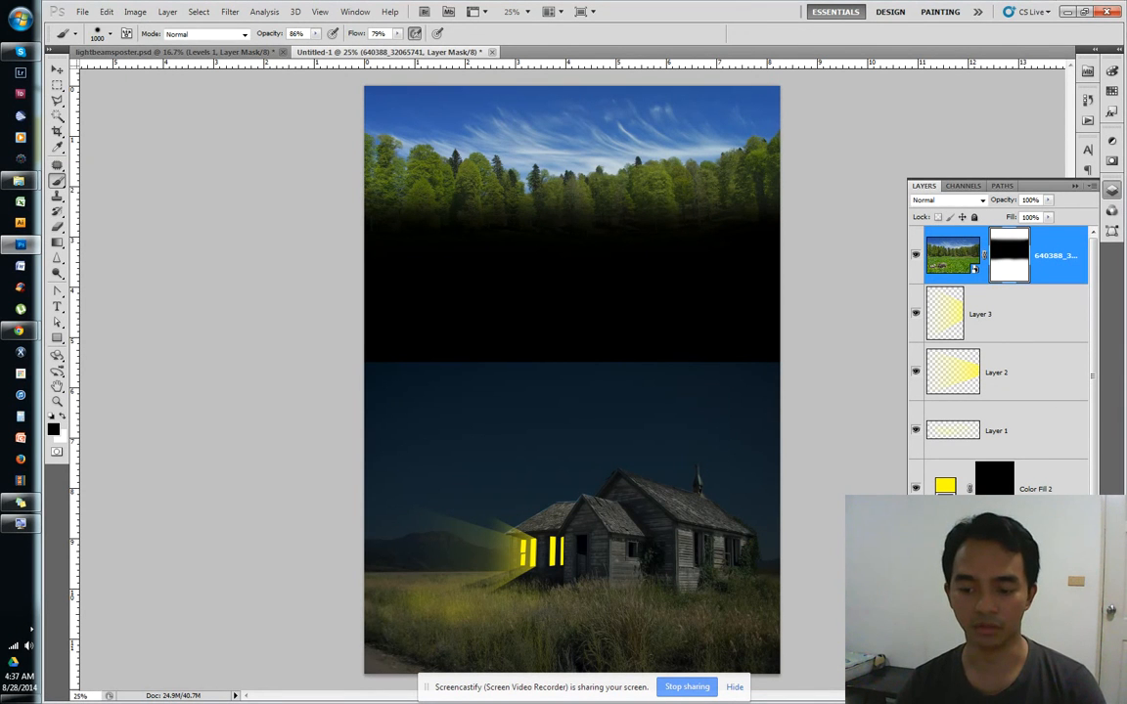
# Add a Levels adjustment clipped to the forest layer and lower its white output level to 164
pyautogui.click(996, 654)
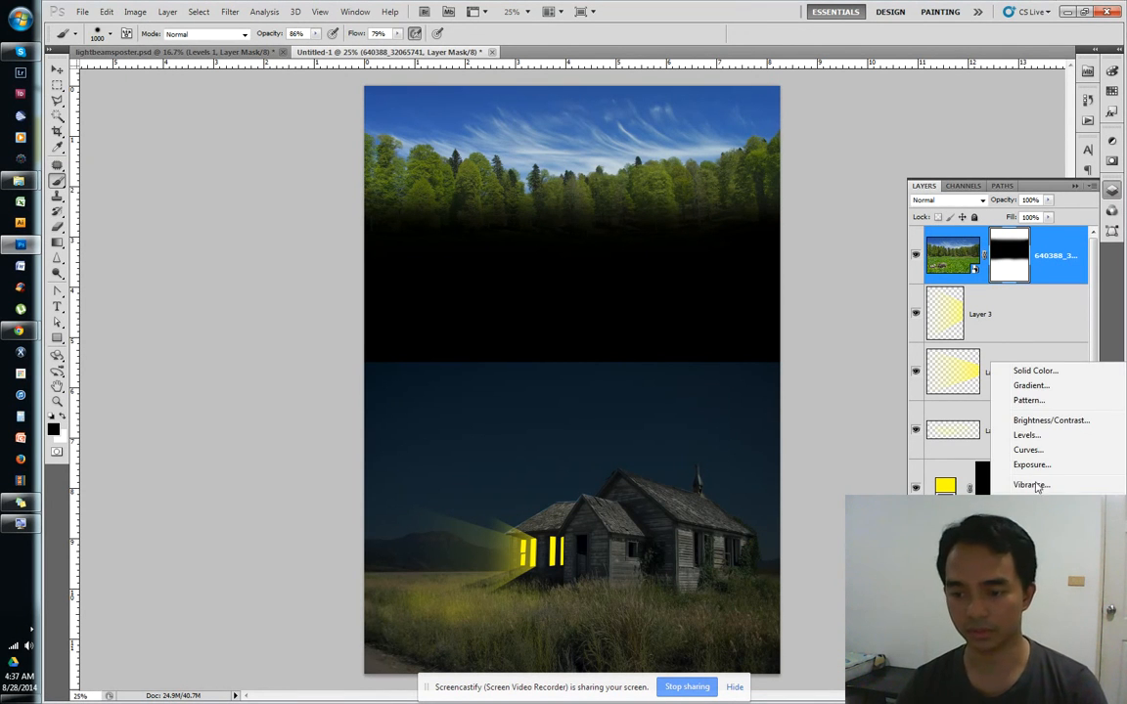
pyautogui.click(1041, 438)
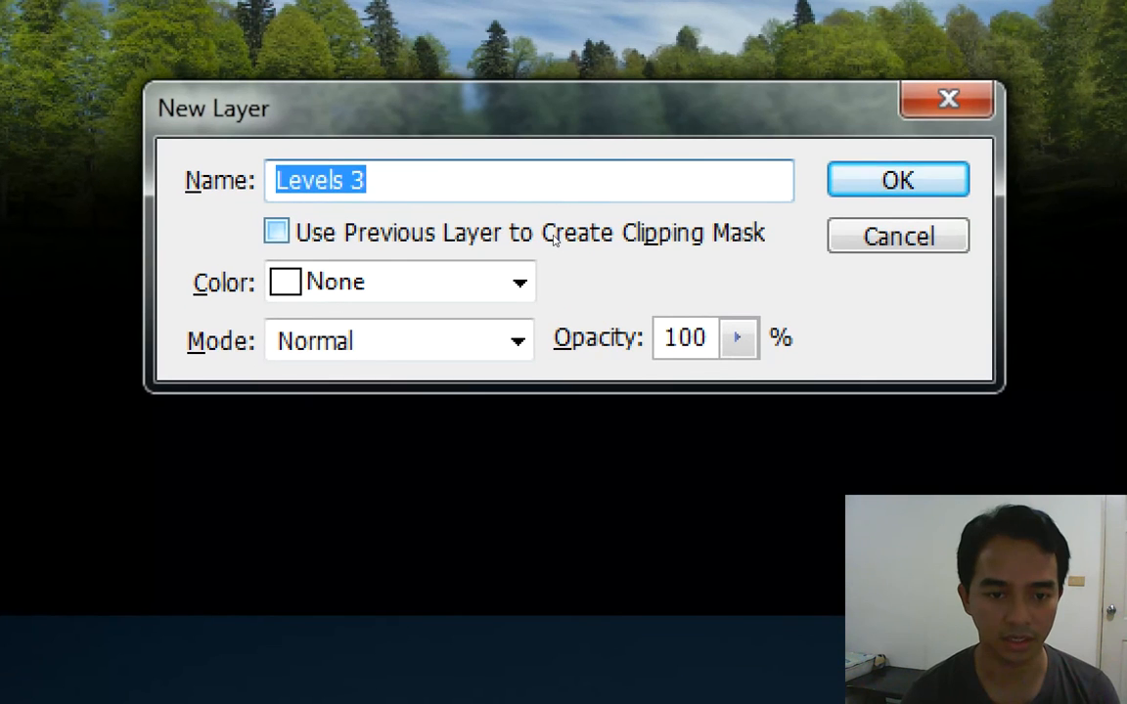
pyautogui.click(501, 235)
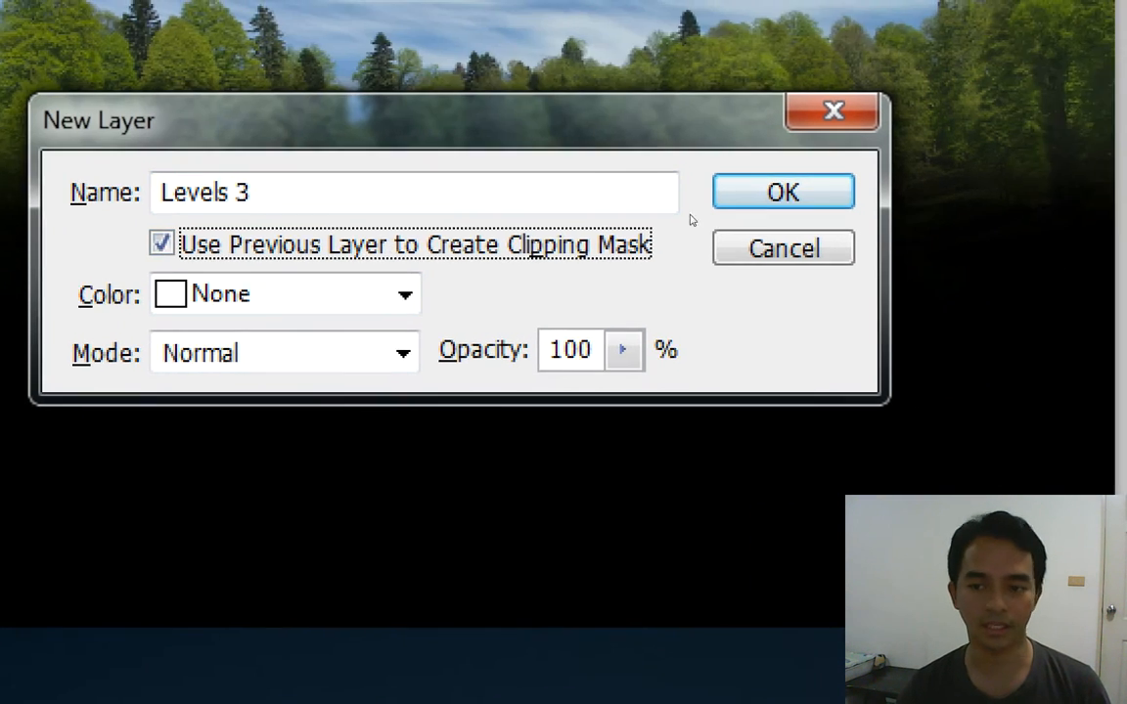
pyautogui.press('Return')
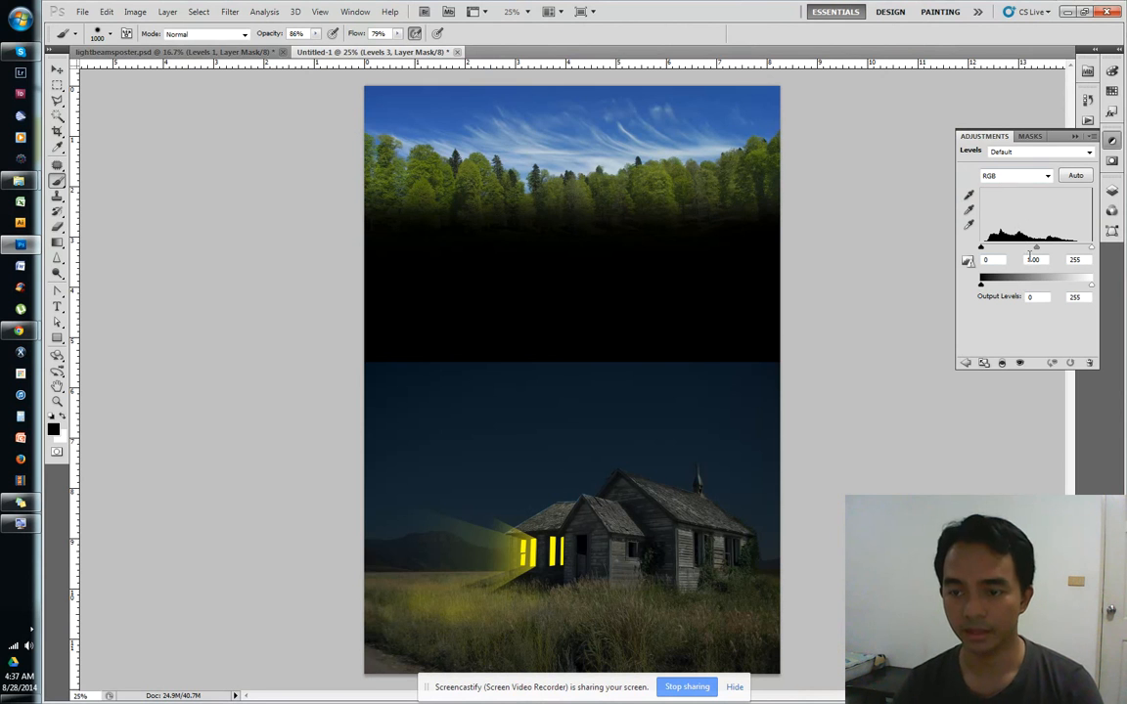
pyautogui.moveTo(1091, 287); pyautogui.dragTo(1053, 308)
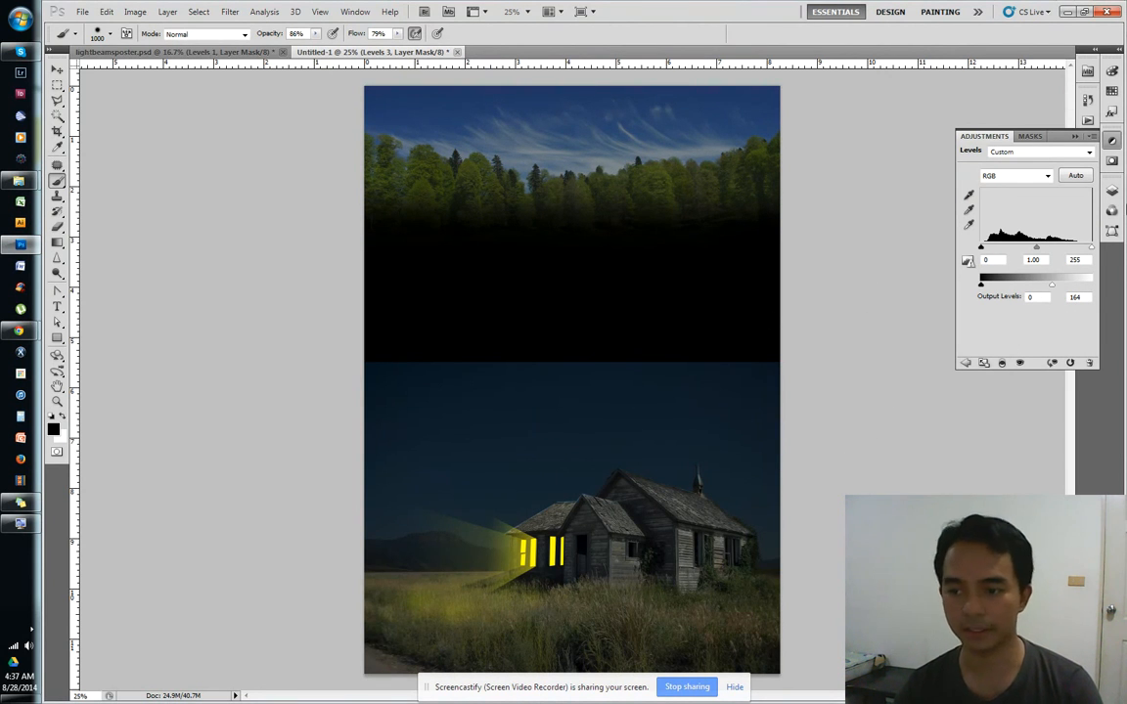
# Release the Levels 3 adjustment from its clipping mask and clip it to the forest layer again
pyautogui.click(1113, 192)
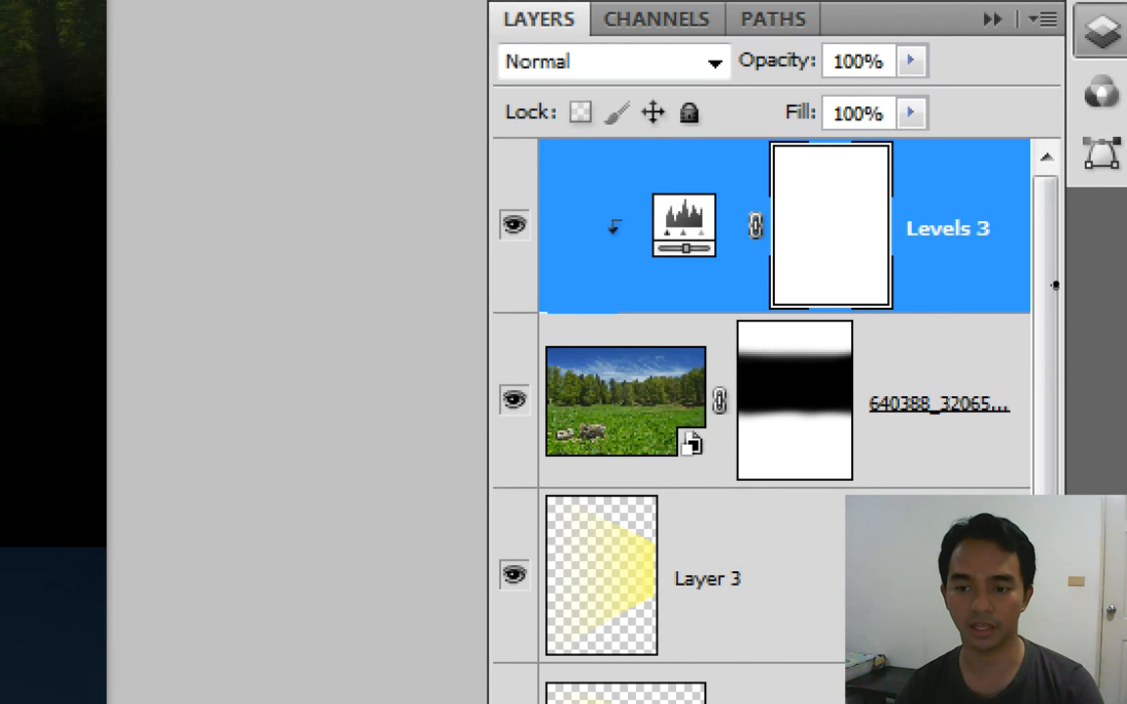
pyautogui.hotkey('ctrl', 'alt', 'g')
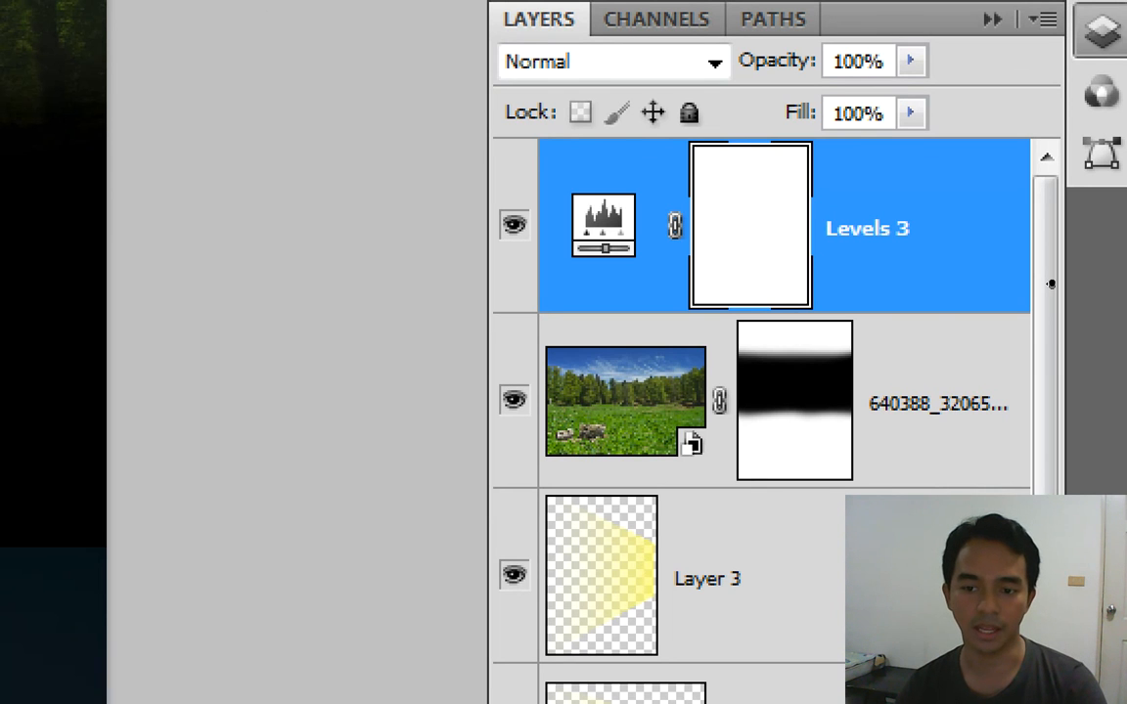
pyautogui.hotkey('ctrl', 'alt', 'g')
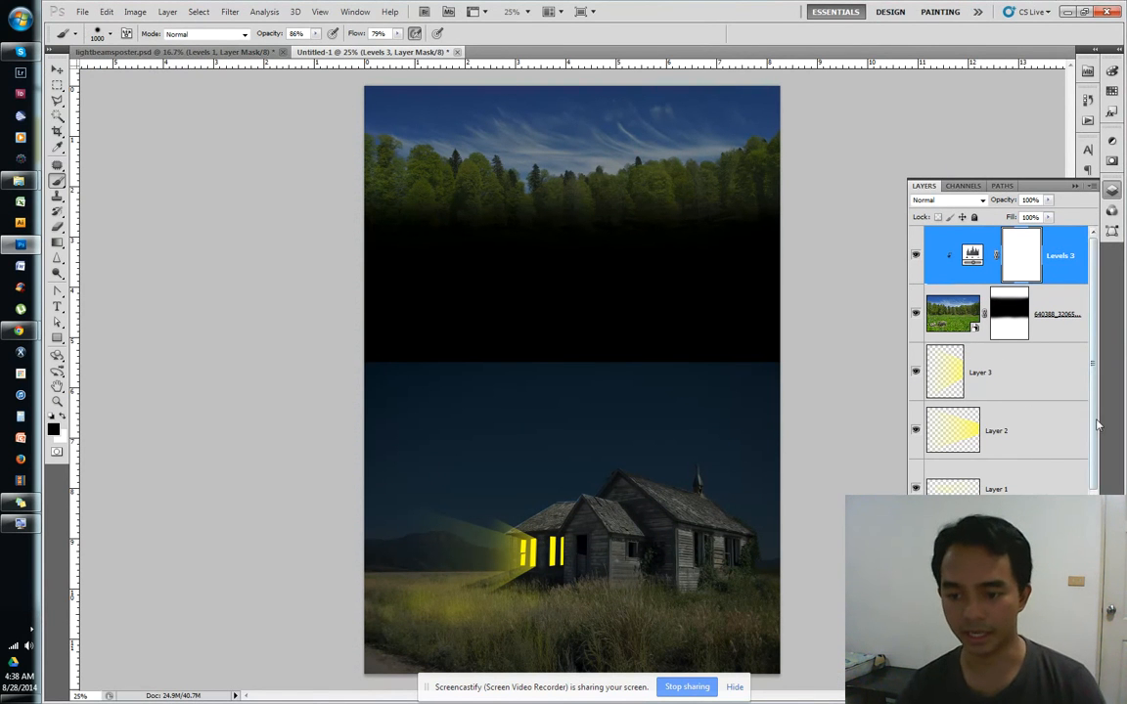
# Darken the house scene by lowering the white output level of the Levels 2 adjustment to 83
pyautogui.scroll(-6, 1097, 419)
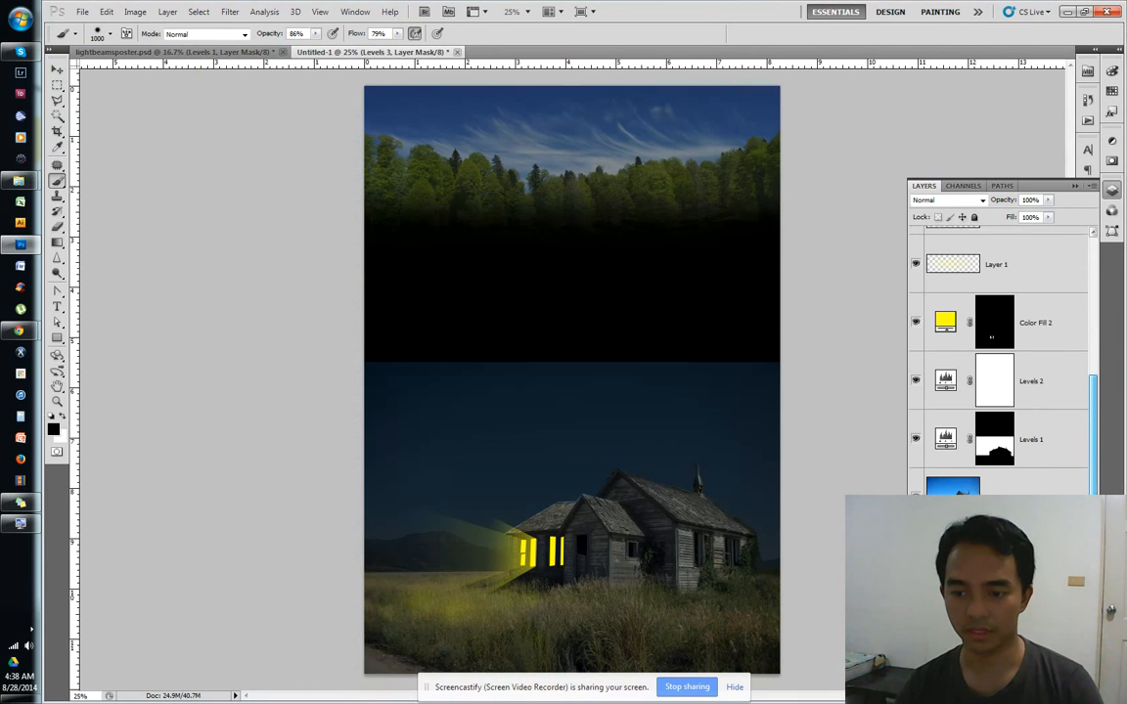
pyautogui.doubleClick(945, 378)
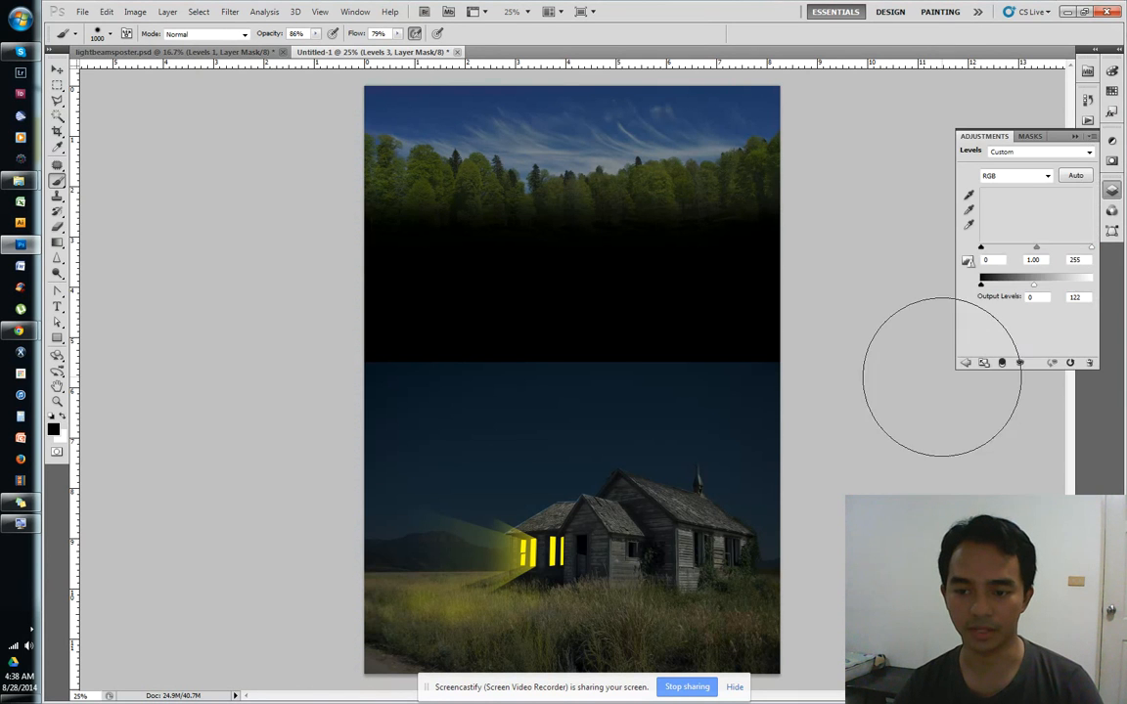
pyautogui.moveTo(1034, 289); pyautogui.dragTo(1019, 291)
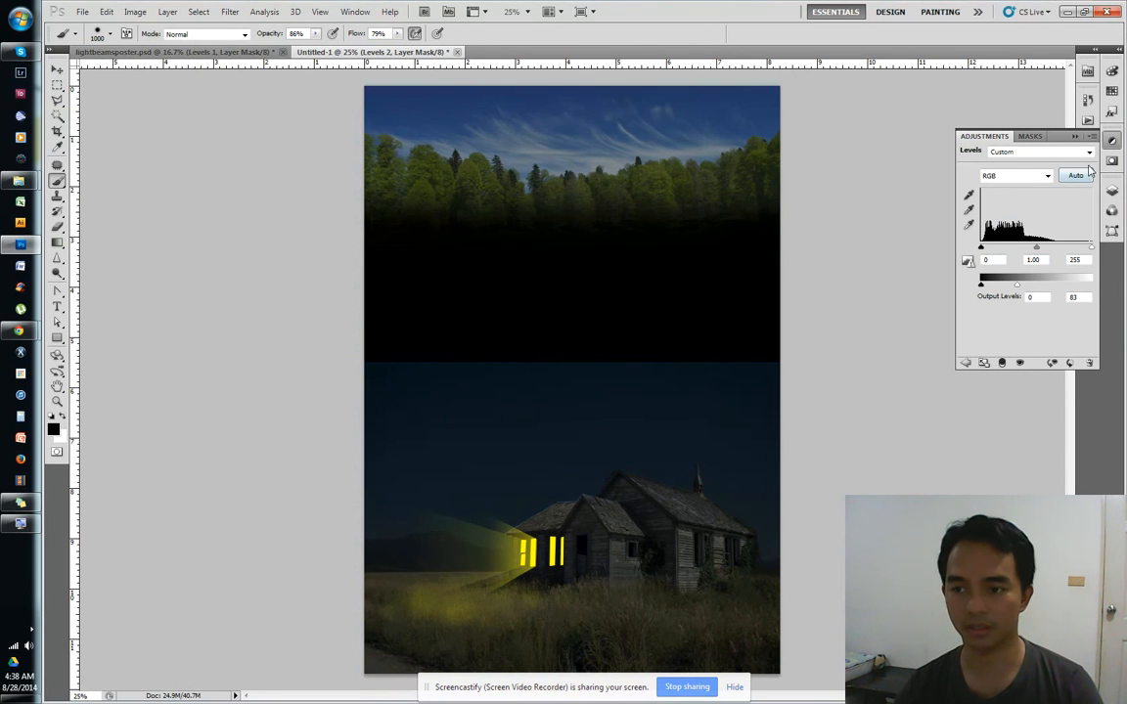
pyautogui.click(1113, 140)
# Darken the forest by lowering the white output level of the clipped Levels 3 adjustment to 131
pyautogui.click(1113, 191)
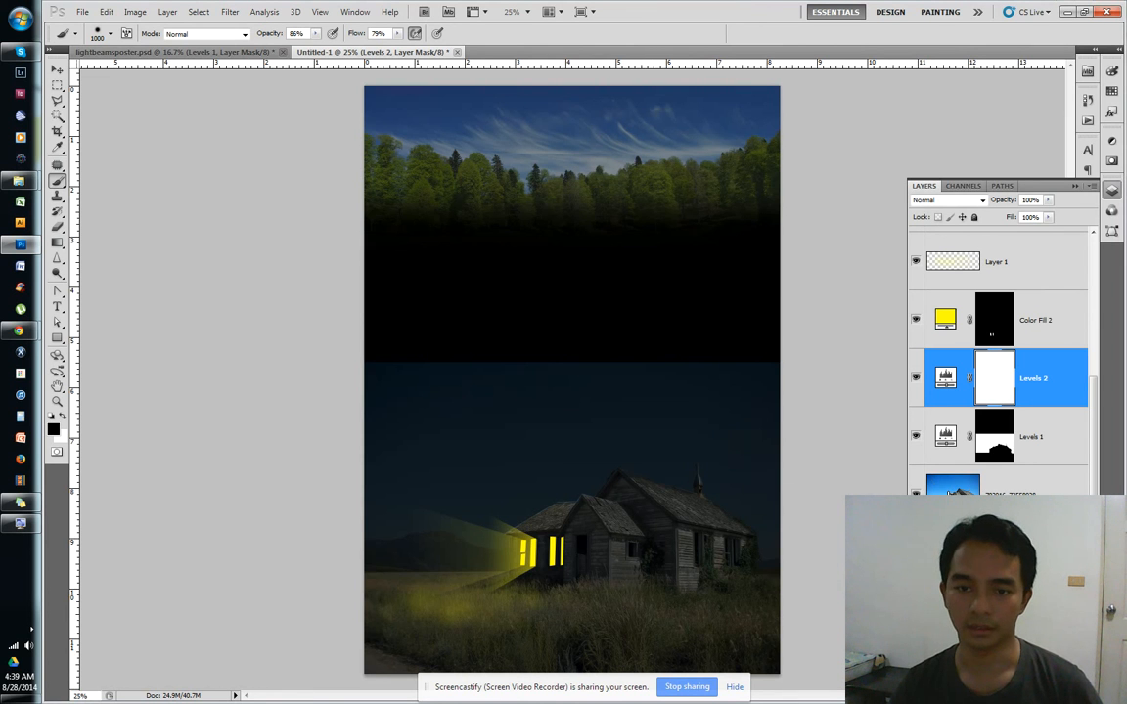
pyautogui.moveTo(1093, 410); pyautogui.dragTo(1094, 266)
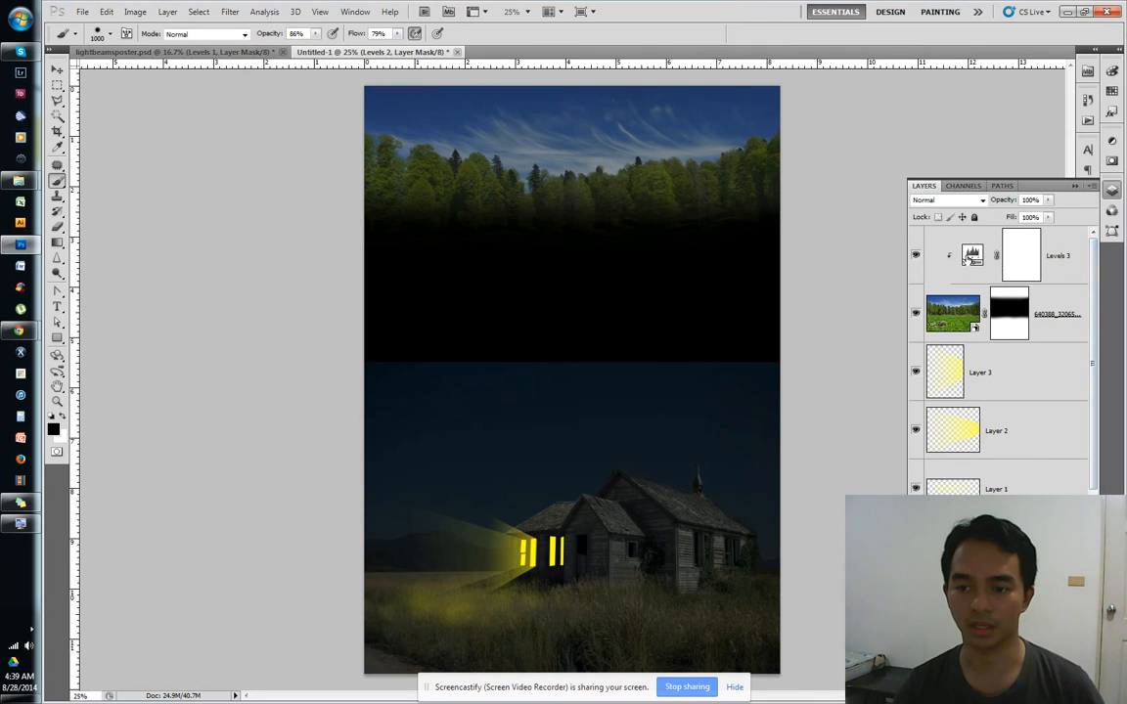
pyautogui.doubleClick(967, 256)
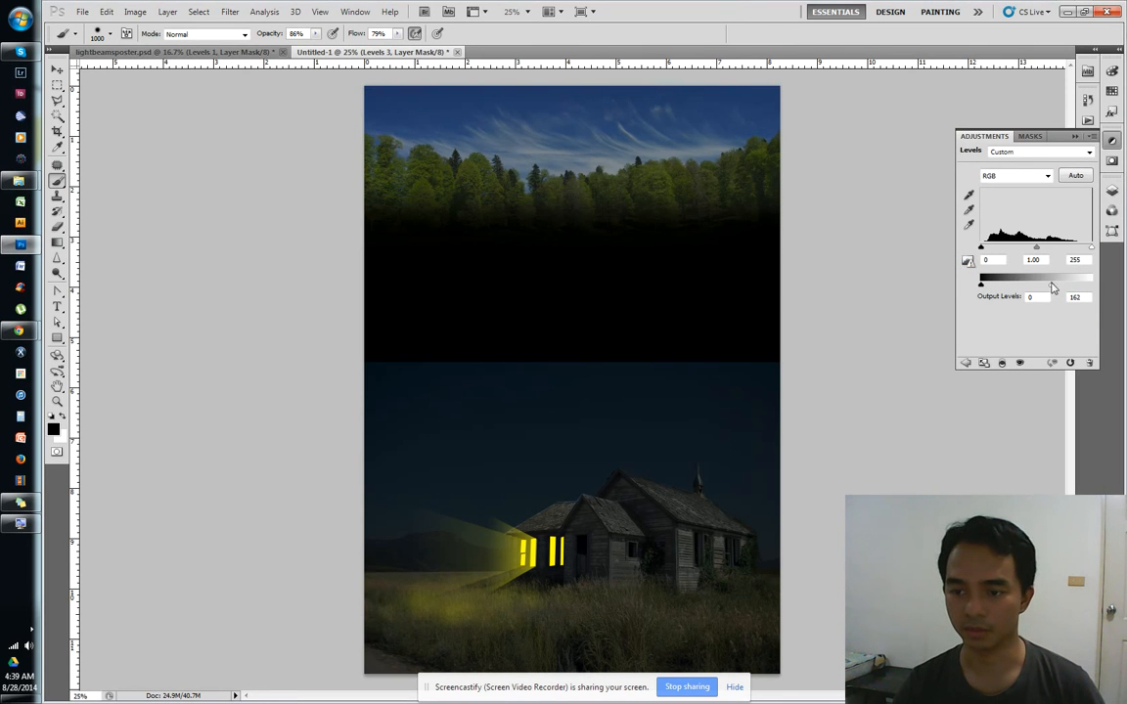
pyautogui.moveTo(1053, 285); pyautogui.dragTo(1038, 285)
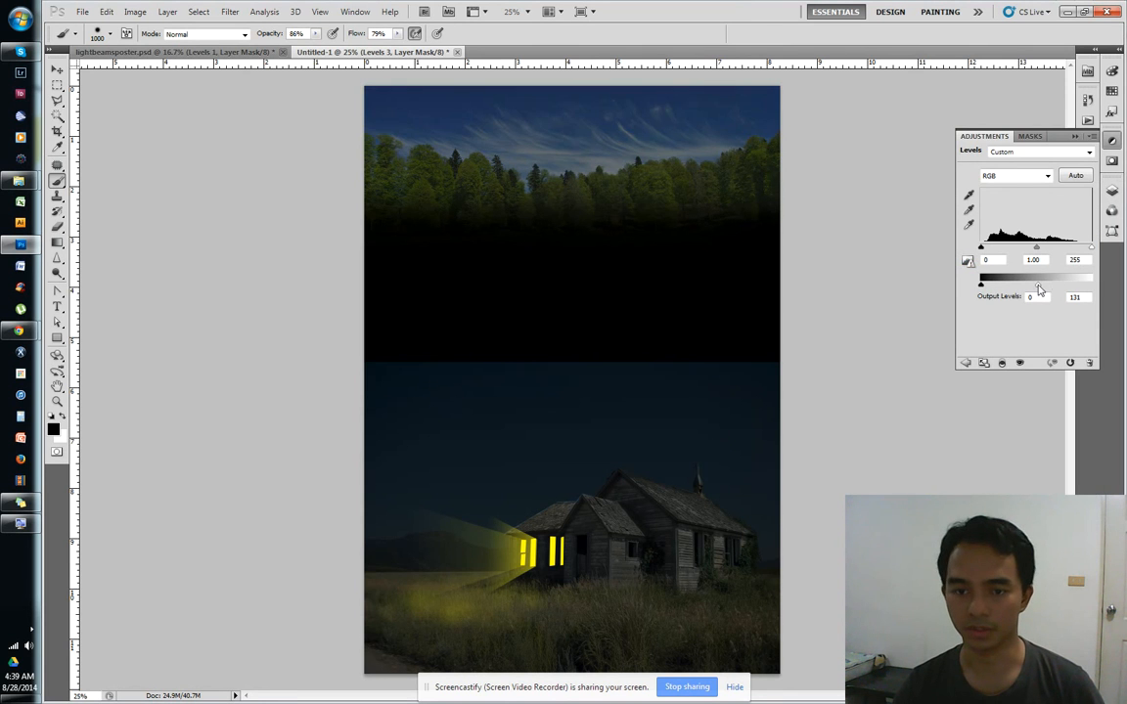
pyautogui.click(1113, 143)
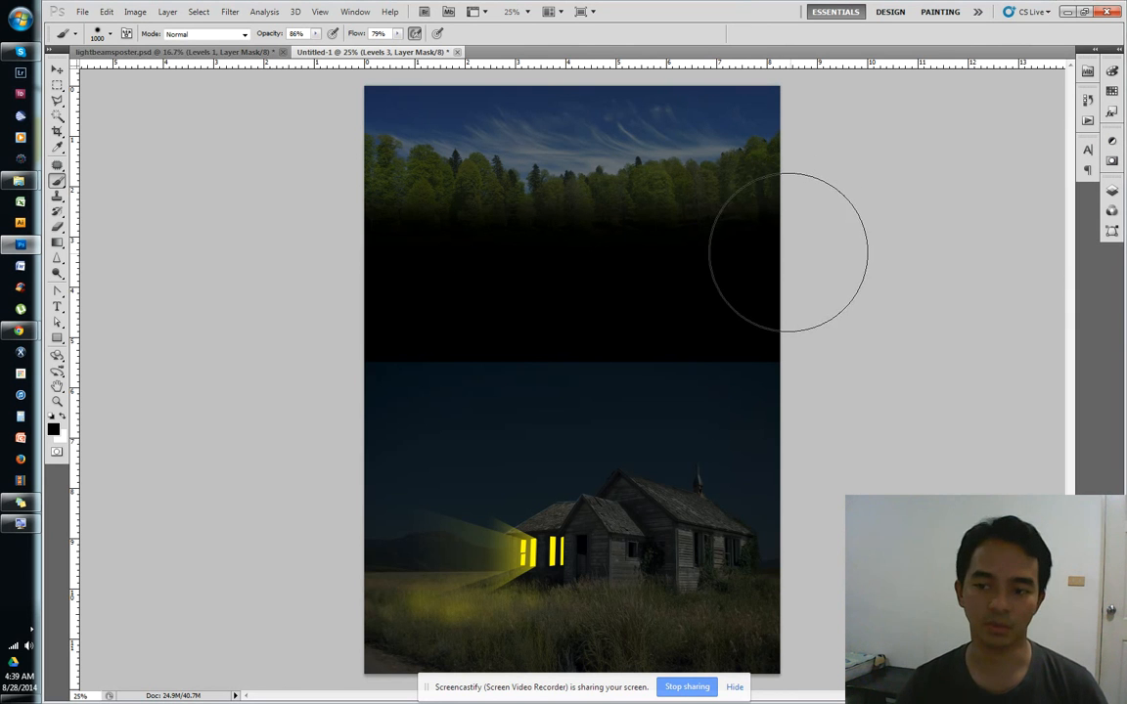
# Place the eye photo 703463_28297909 into the poster document
pyautogui.click(82, 11)
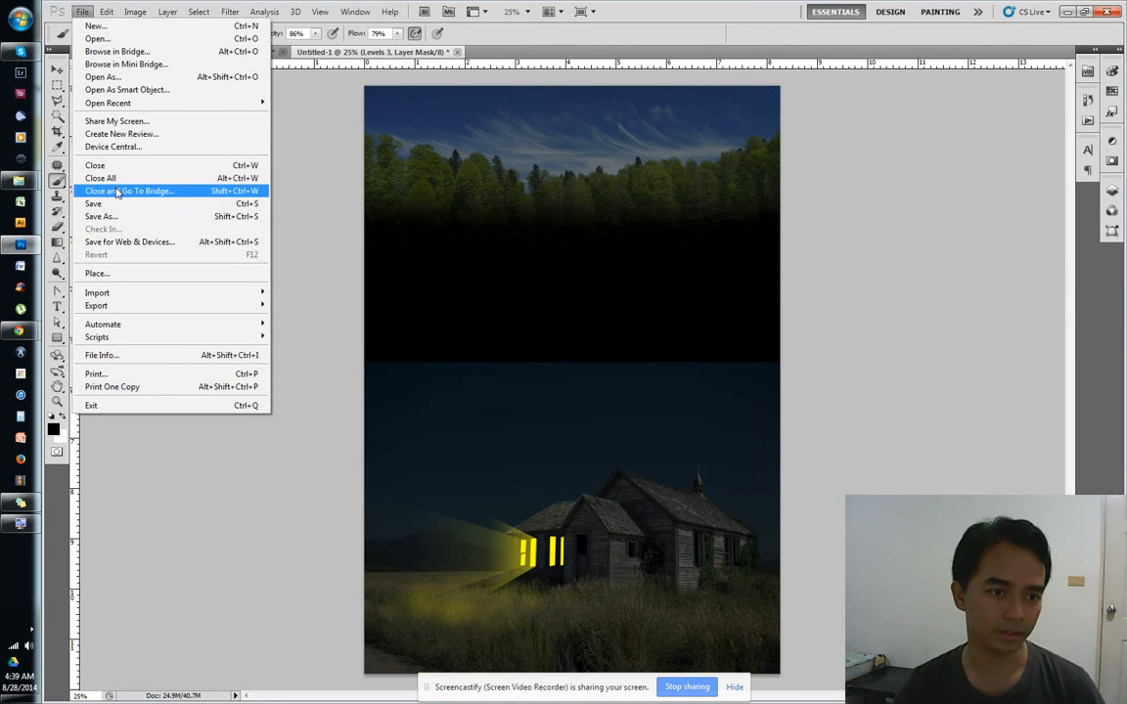
pyautogui.click(144, 273)
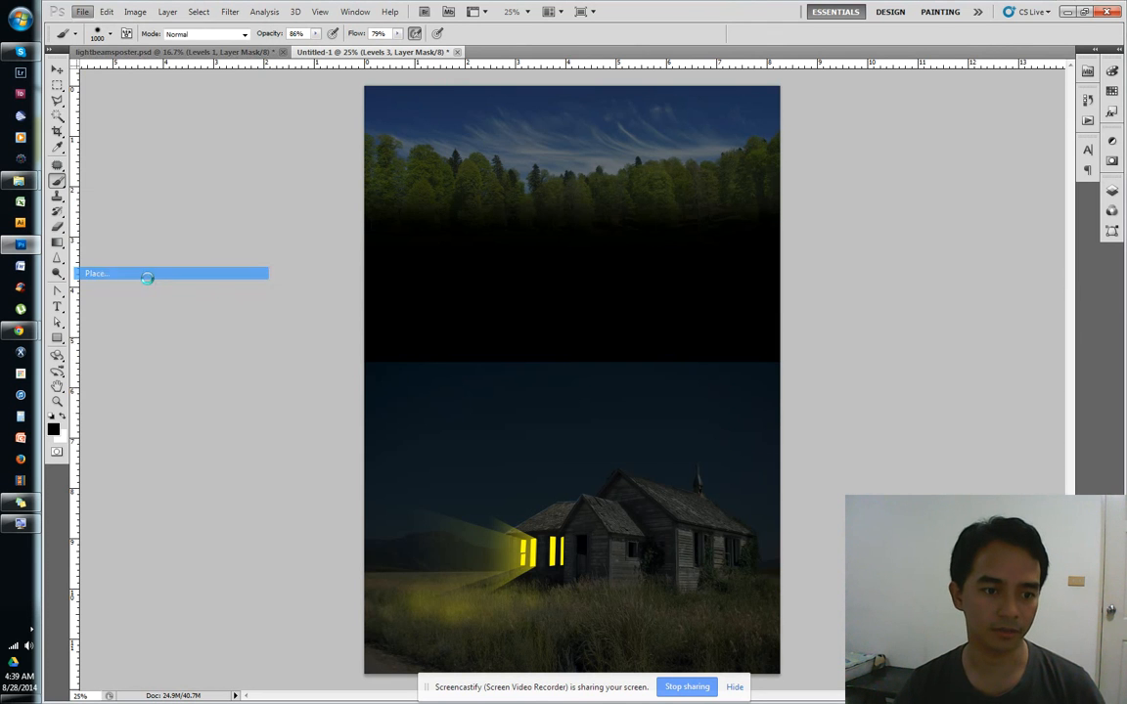
pyautogui.click(577, 223)
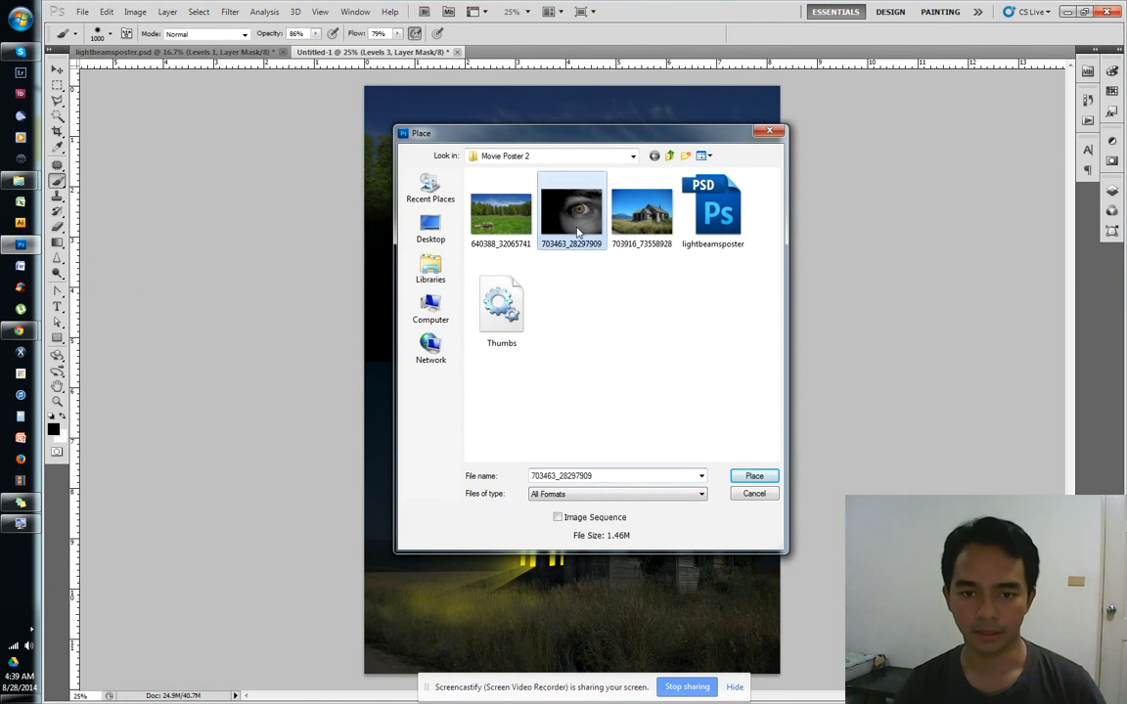
pyautogui.click(749, 477)
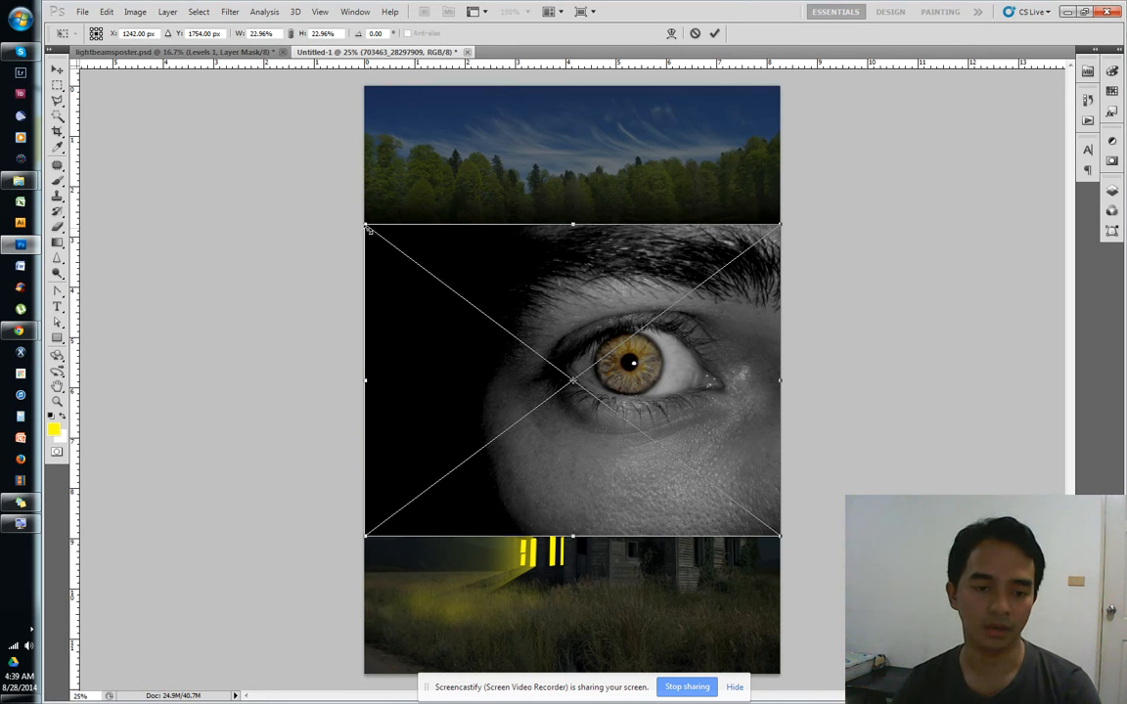
# Scale the placed eye photo down to 16.12% and position it at the poster's right edge, just below the forest
pyautogui.moveTo(367, 227); pyautogui.dragTo(488, 319)
pyautogui.moveTo(641, 367); pyautogui.dragTo(644, 281)
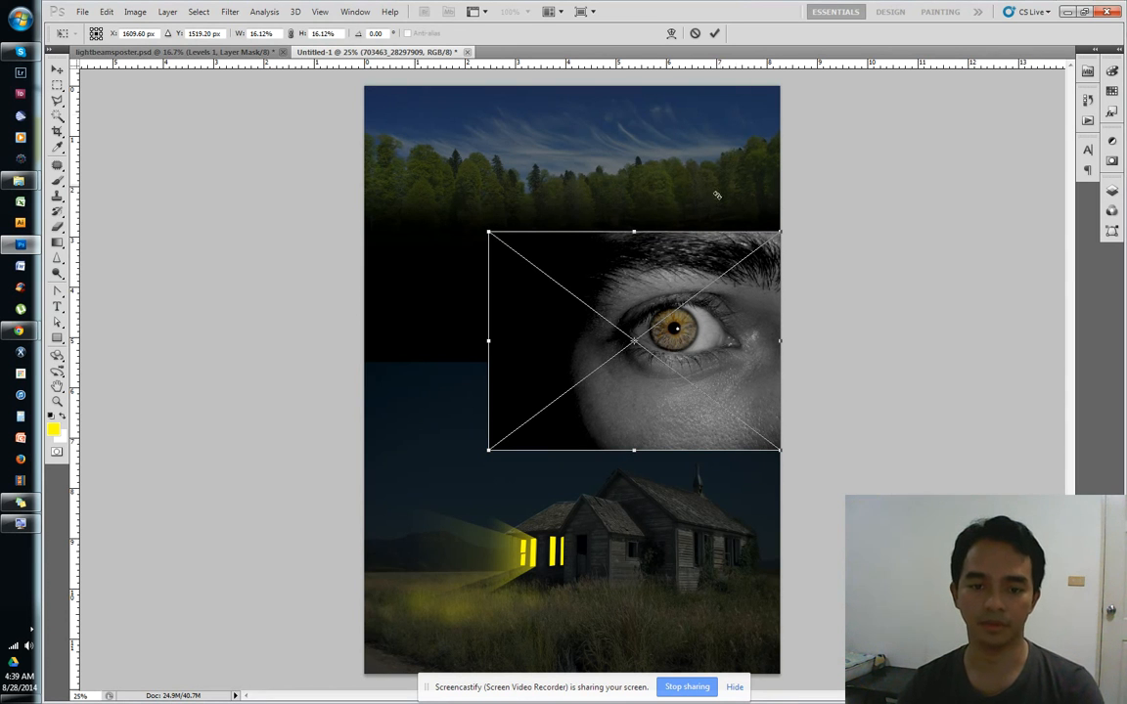
pyautogui.click(715, 34)
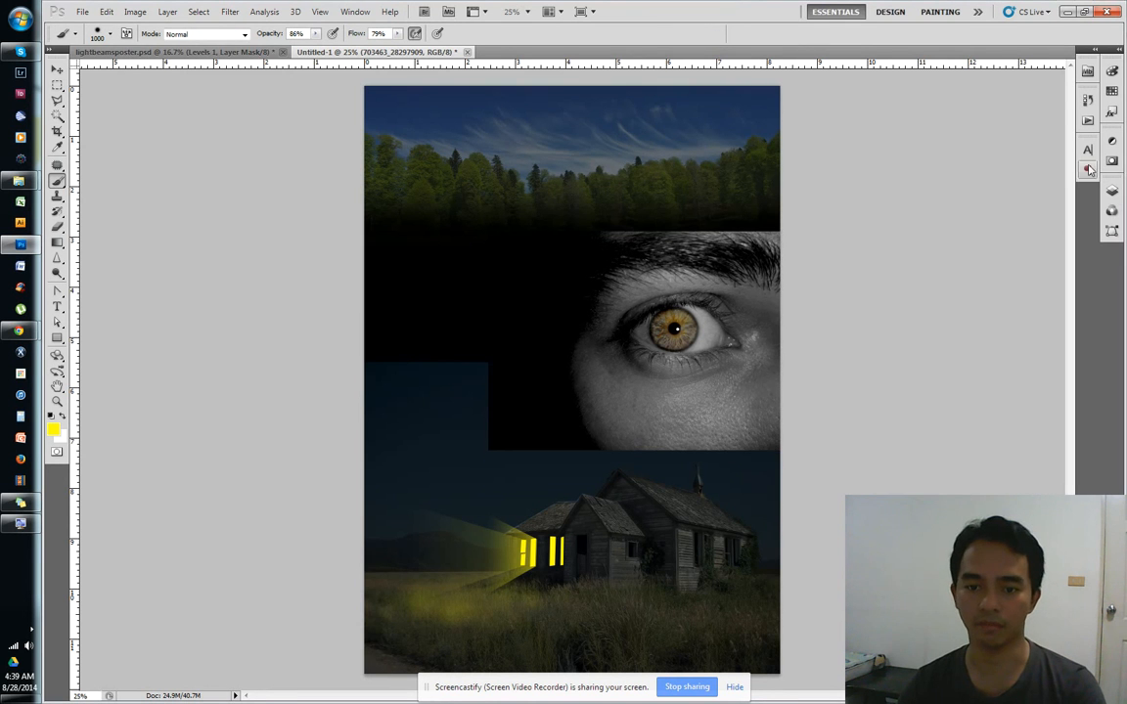
# Add a layer mask to the eye layer and set the brush to 800 px, 19% hardness, 43% opacity and 40% flow
pyautogui.click(1112, 193)
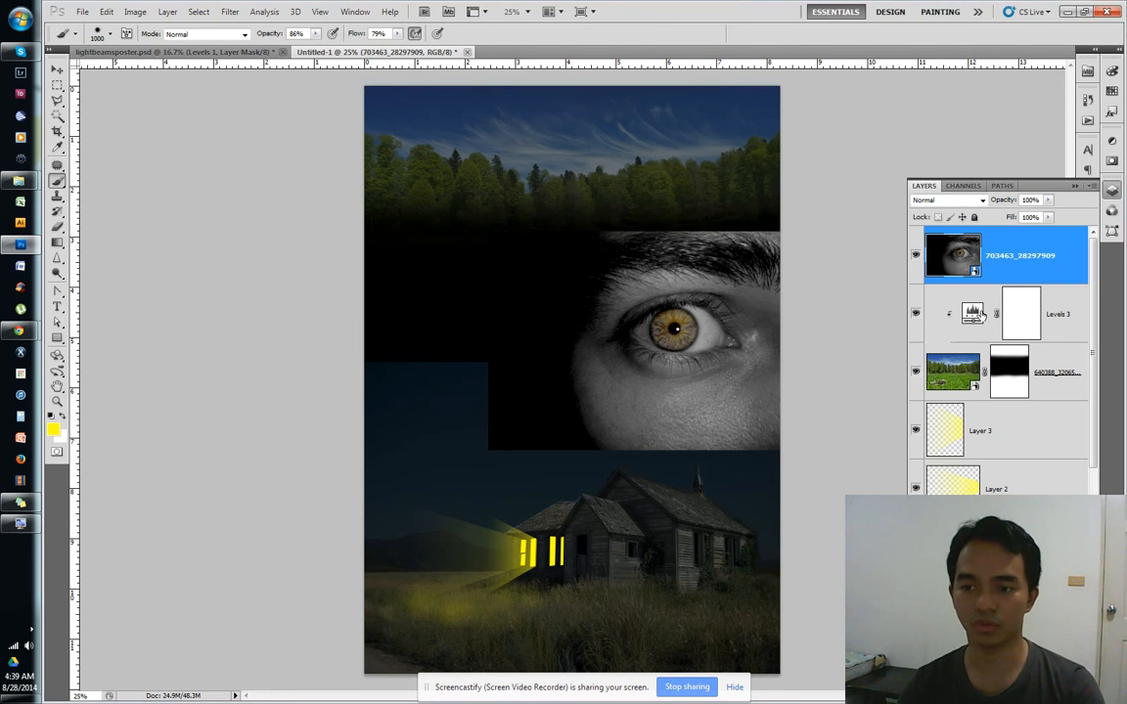
pyautogui.click(982, 580)
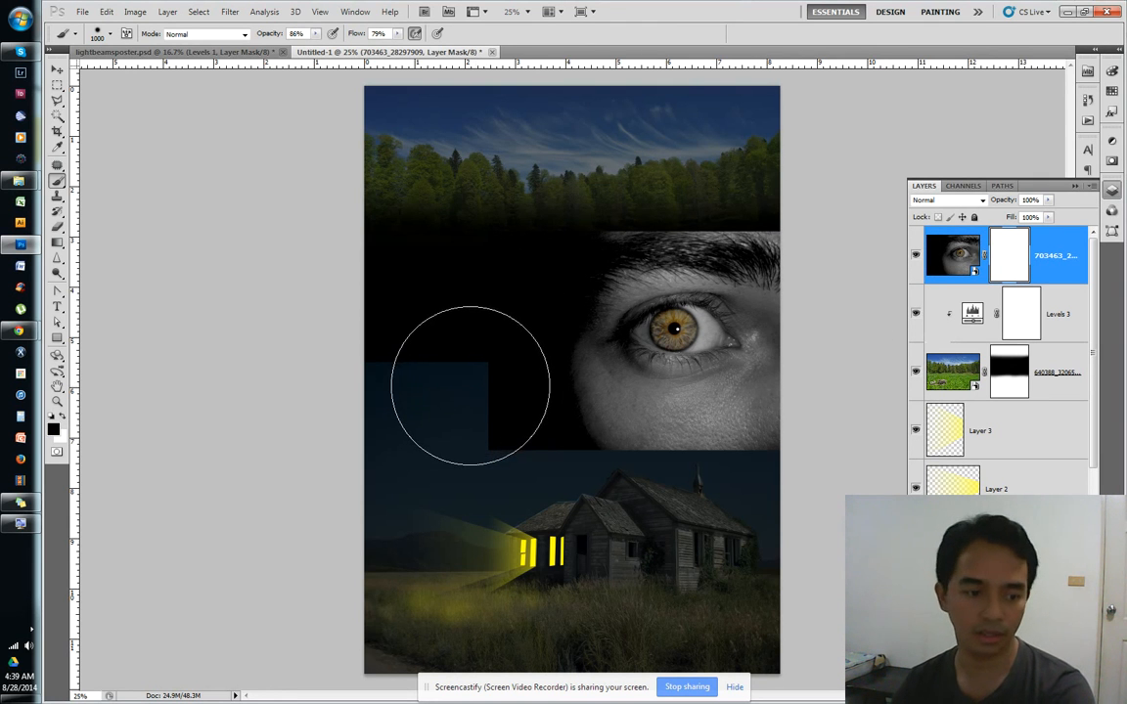
pyautogui.press('[')
pyautogui.press('[')
pyautogui.moveTo(460, 407)
pyautogui.mouseDown()
pyautogui.moveTo(471, 397)
pyautogui.moveTo(447, 402)
pyautogui.mouseUp()
pyautogui.rightClick(453, 344)
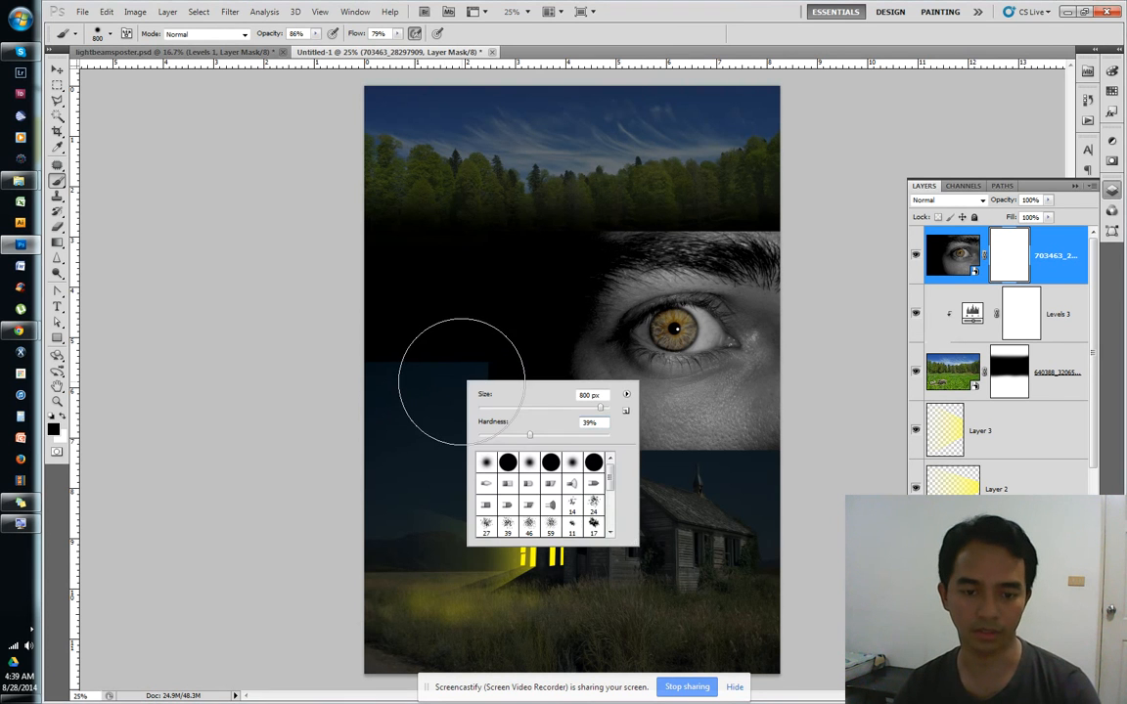
pyautogui.click(505, 437)
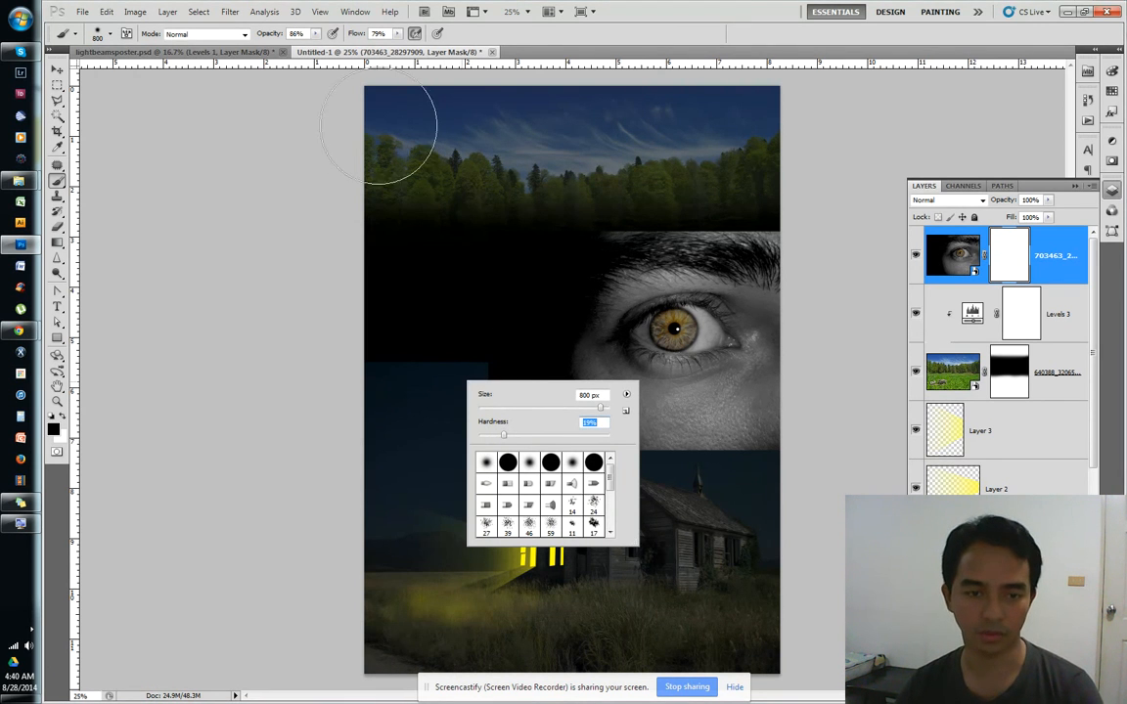
pyautogui.moveTo(269, 35)
pyautogui.mouseDown()
pyautogui.moveTo(231, 34)
pyautogui.moveTo(240, 39)
pyautogui.mouseUp()
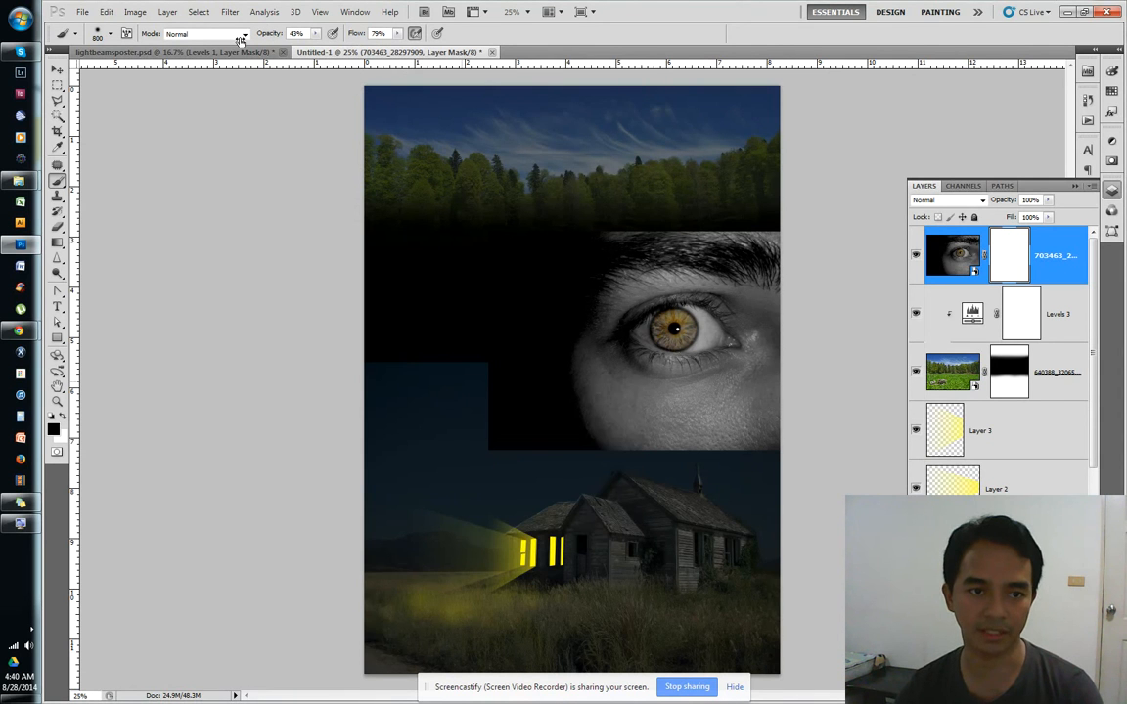
pyautogui.moveTo(341, 39); pyautogui.dragTo(297, 37)
# Paint black on the eye layer's mask to fade the photo's left, lower and upper edges into the background
pyautogui.moveTo(513, 483)
pyautogui.mouseDown()
pyautogui.moveTo(465, 466)
pyautogui.moveTo(528, 478)
pyautogui.mouseUp()
pyautogui.moveTo(627, 517)
pyautogui.mouseDown()
pyautogui.moveTo(498, 470)
pyautogui.moveTo(474, 418)
pyautogui.moveTo(446, 457)
pyautogui.mouseUp()
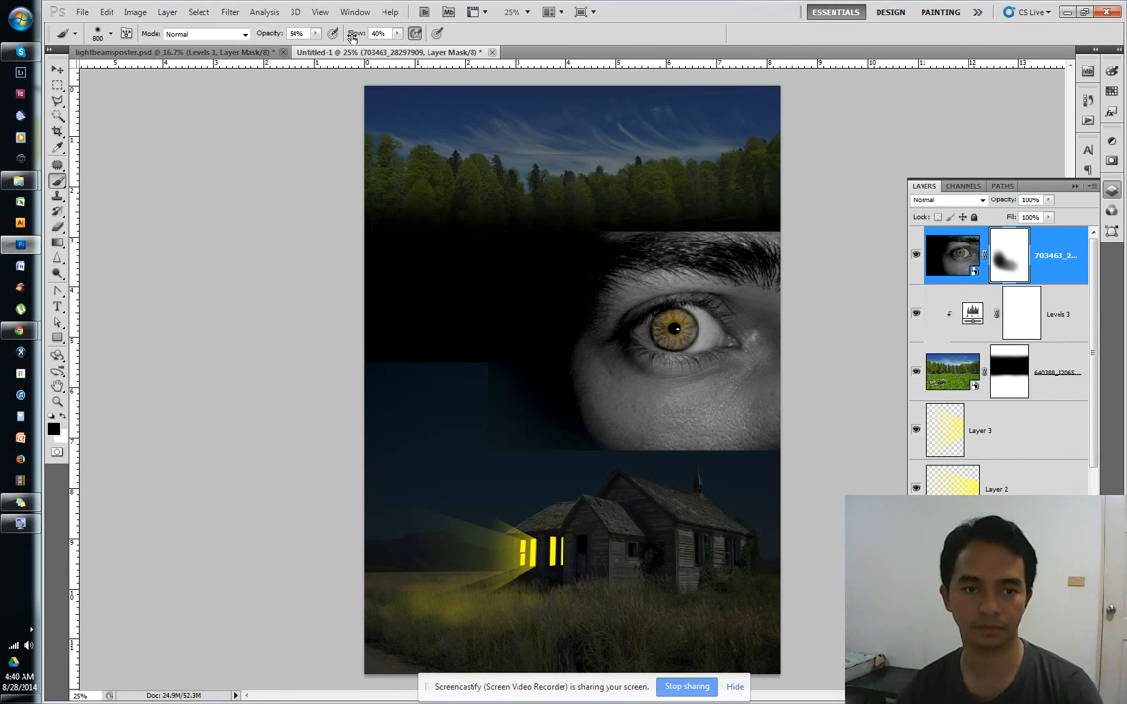
pyautogui.moveTo(479, 453)
pyautogui.mouseDown()
pyautogui.moveTo(448, 391)
pyautogui.moveTo(440, 448)
pyautogui.moveTo(435, 387)
pyautogui.moveTo(528, 498)
pyautogui.moveTo(598, 498)
pyautogui.moveTo(566, 498)
pyautogui.moveTo(571, 506)
pyautogui.mouseUp()
pyautogui.moveTo(674, 498)
pyautogui.mouseDown()
pyautogui.moveTo(846, 499)
pyautogui.moveTo(658, 517)
pyautogui.moveTo(761, 503)
pyautogui.moveTo(590, 507)
pyautogui.moveTo(822, 502)
pyautogui.moveTo(656, 503)
pyautogui.moveTo(764, 486)
pyautogui.moveTo(720, 507)
pyautogui.moveTo(814, 489)
pyautogui.moveTo(642, 514)
pyautogui.moveTo(787, 502)
pyautogui.moveTo(571, 510)
pyautogui.moveTo(526, 488)
pyautogui.moveTo(453, 362)
pyautogui.mouseUp()
pyautogui.moveTo(514, 200)
pyautogui.mouseDown()
pyautogui.moveTo(760, 177)
pyautogui.moveTo(606, 172)
pyautogui.moveTo(581, 180)
pyautogui.moveTo(879, 209)
pyautogui.moveTo(717, 171)
pyautogui.moveTo(764, 187)
pyautogui.moveTo(599, 181)
pyautogui.moveTo(678, 182)
pyautogui.moveTo(584, 191)
pyautogui.moveTo(652, 178)
pyautogui.moveTo(594, 180)
pyautogui.moveTo(798, 189)
pyautogui.moveTo(697, 172)
pyautogui.moveTo(585, 177)
pyautogui.moveTo(761, 183)
pyautogui.moveTo(691, 180)
pyautogui.moveTo(799, 210)
pyautogui.moveTo(749, 190)
pyautogui.moveTo(816, 201)
pyautogui.moveTo(731, 177)
pyautogui.moveTo(518, 179)
pyautogui.moveTo(614, 177)
pyautogui.mouseUp()
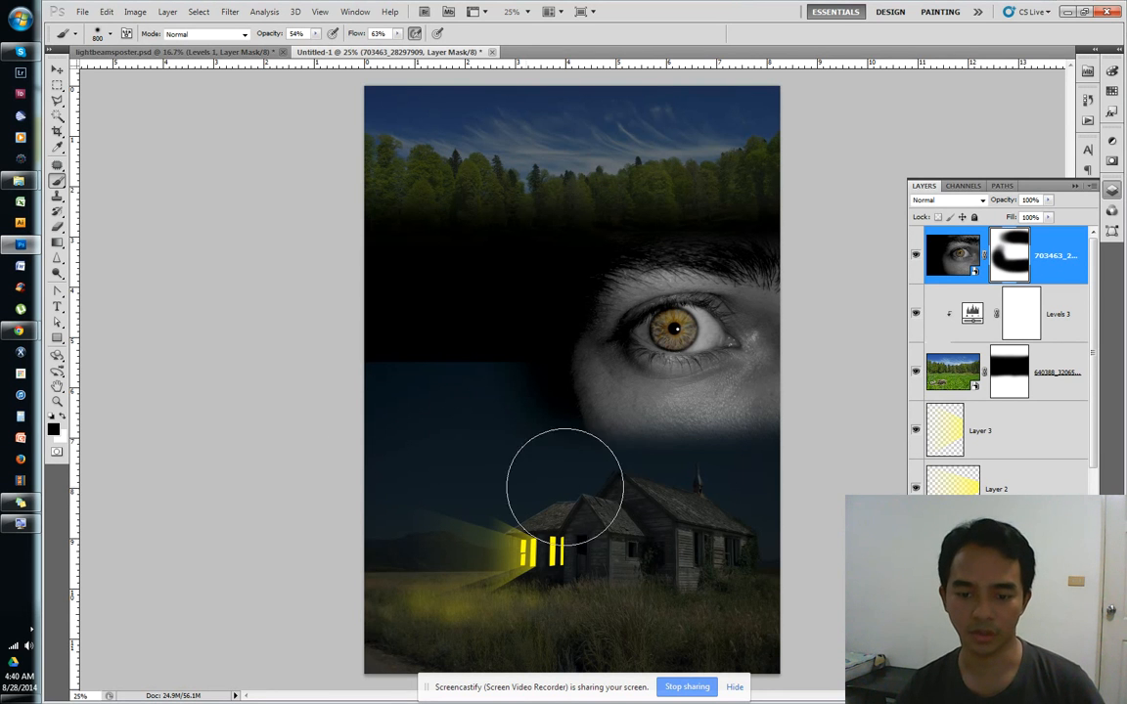
pyautogui.moveTo(656, 502)
pyautogui.mouseDown()
pyautogui.moveTo(717, 498)
pyautogui.moveTo(610, 499)
pyautogui.moveTo(745, 498)
pyautogui.mouseUp()
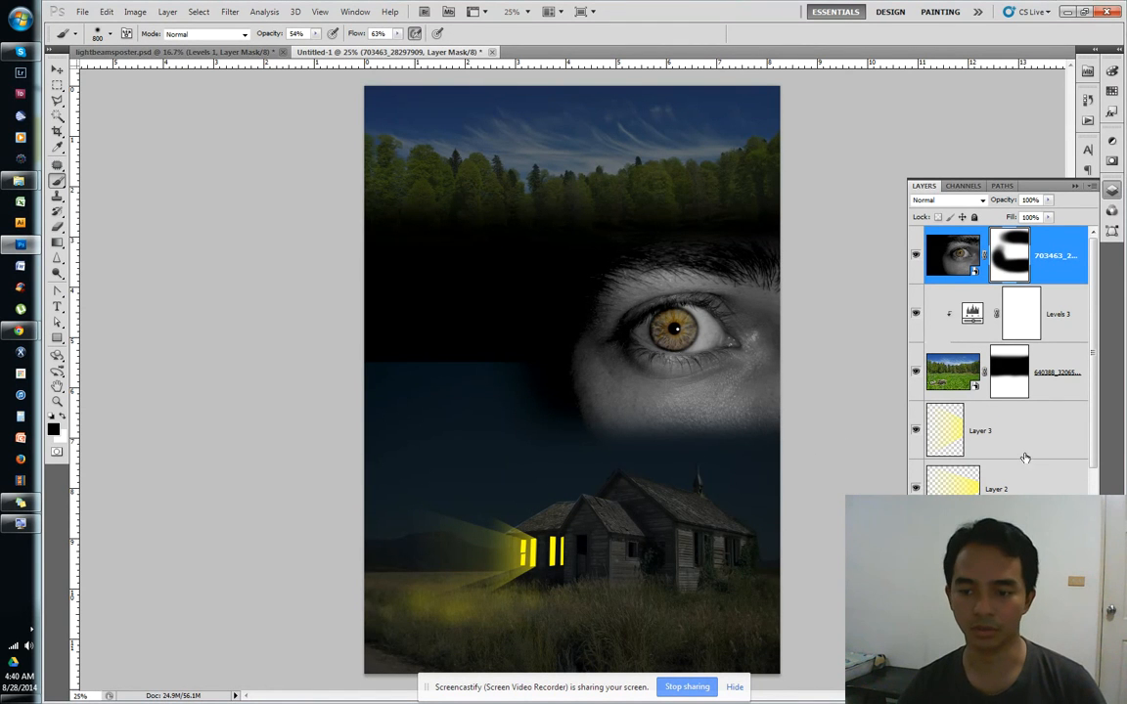
# Add a layer mask to the house photo layer and fade its hard upper edge with black, enlarging the brush to 1200 px
pyautogui.scroll(-6, 1025, 458)
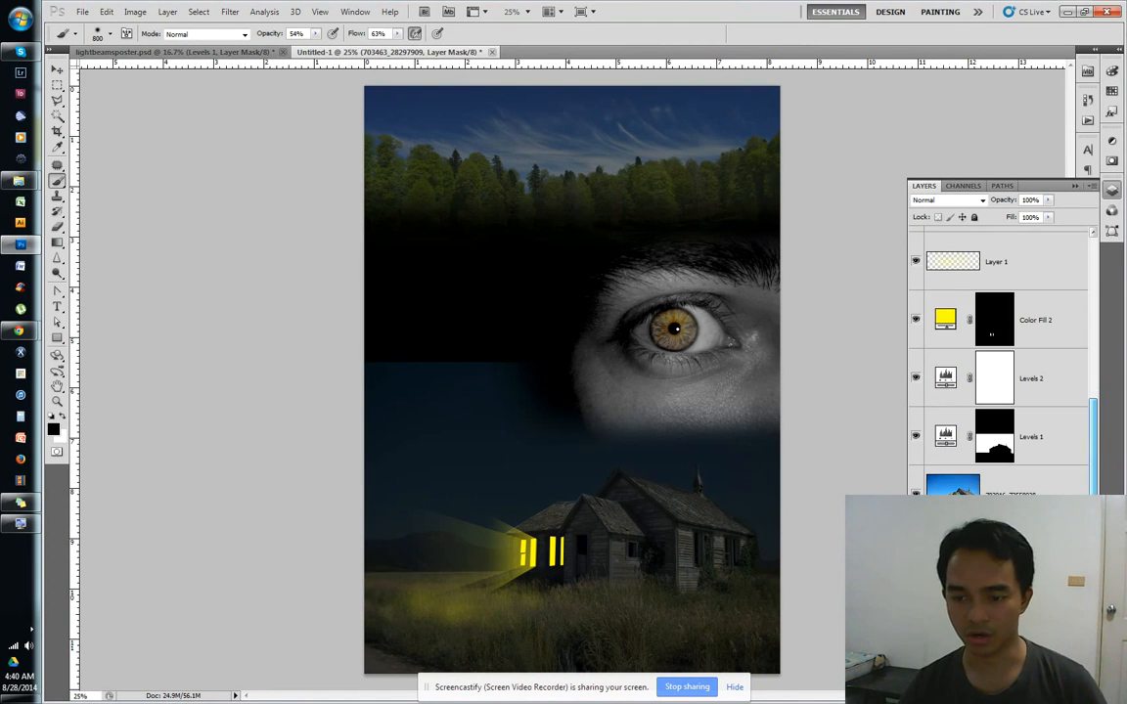
pyautogui.click(1022, 497)
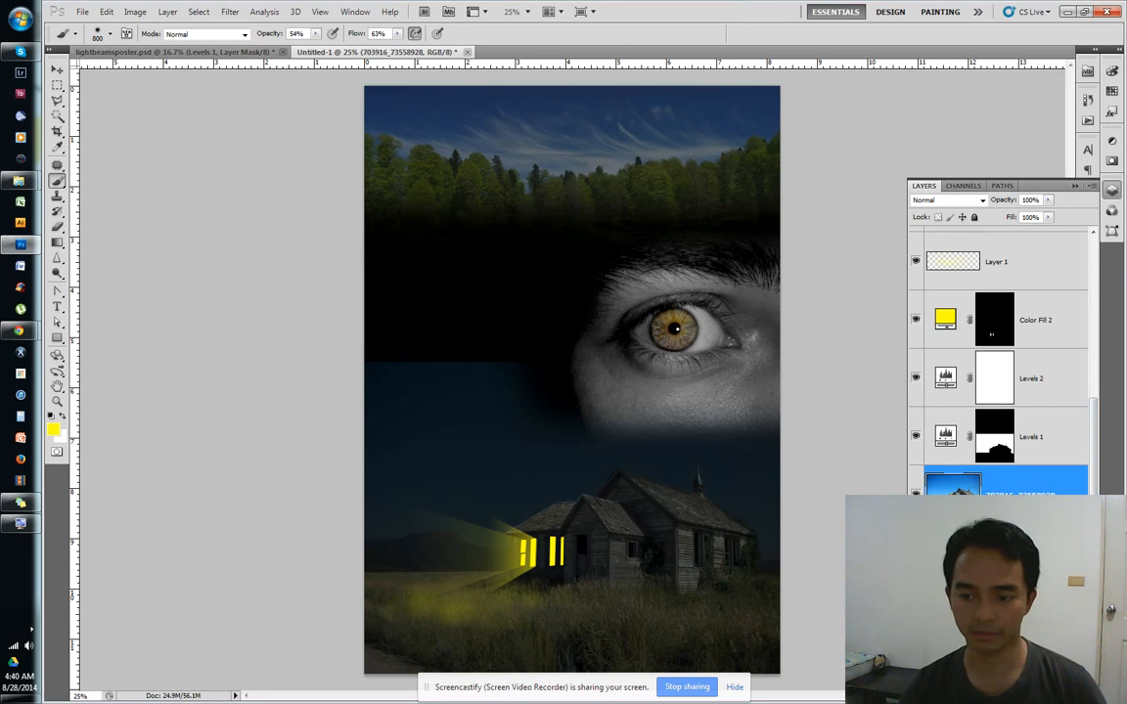
pyautogui.click(986, 647)
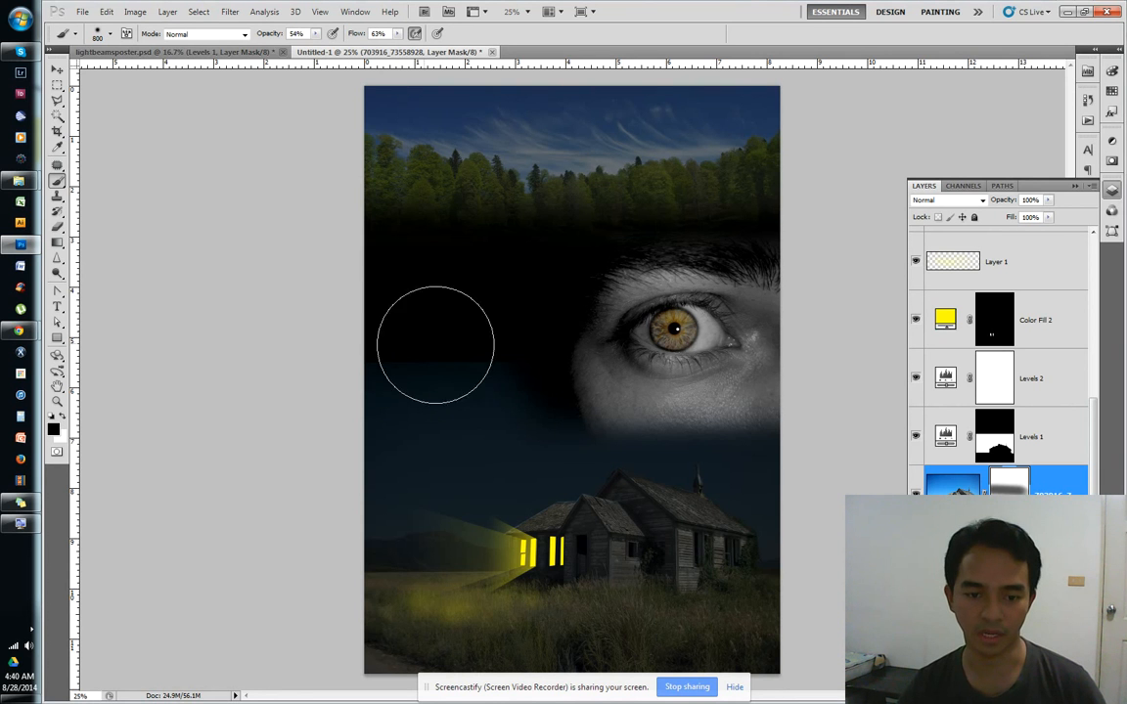
pyautogui.moveTo(619, 332)
pyautogui.mouseDown()
pyautogui.moveTo(456, 345)
pyautogui.moveTo(362, 336)
pyautogui.moveTo(742, 339)
pyautogui.moveTo(484, 363)
pyautogui.mouseUp()
pyautogui.press(']')
pyautogui.press(']')
pyautogui.press(']')
pyautogui.press(']')
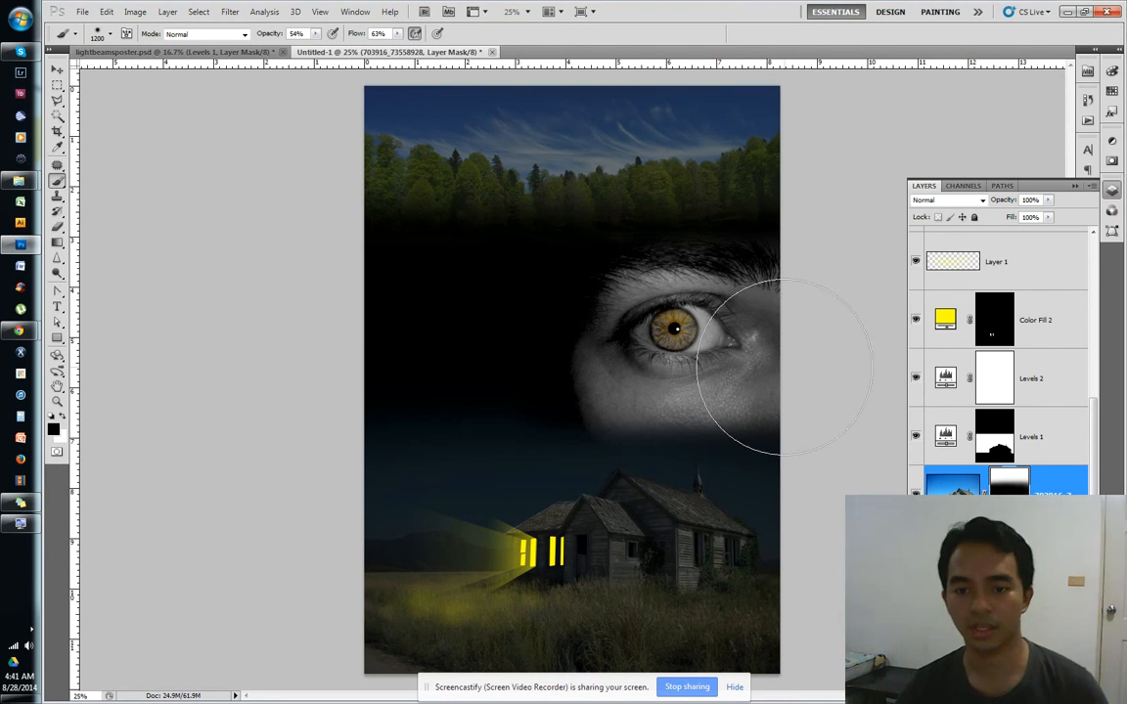
# Add a Photo Filter adjustment above the eye layer and raise its density to 70%
pyautogui.moveTo(1094, 410); pyautogui.dragTo(1110, 245)
pyautogui.click(940, 253)
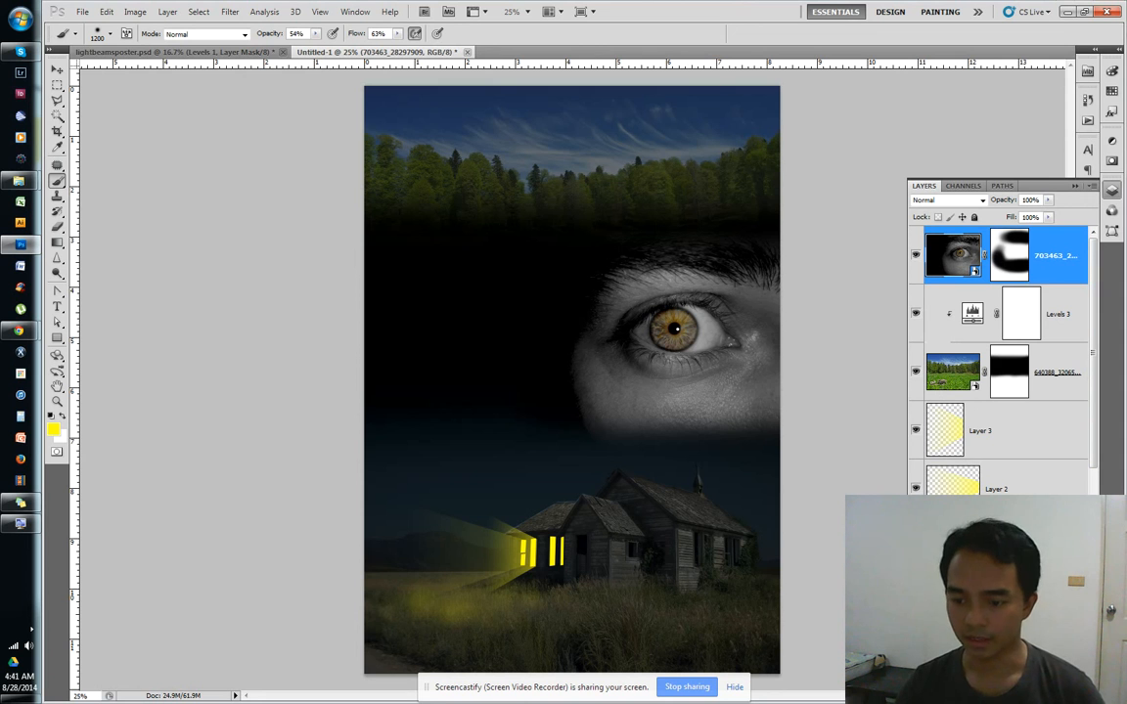
pyautogui.click(998, 657)
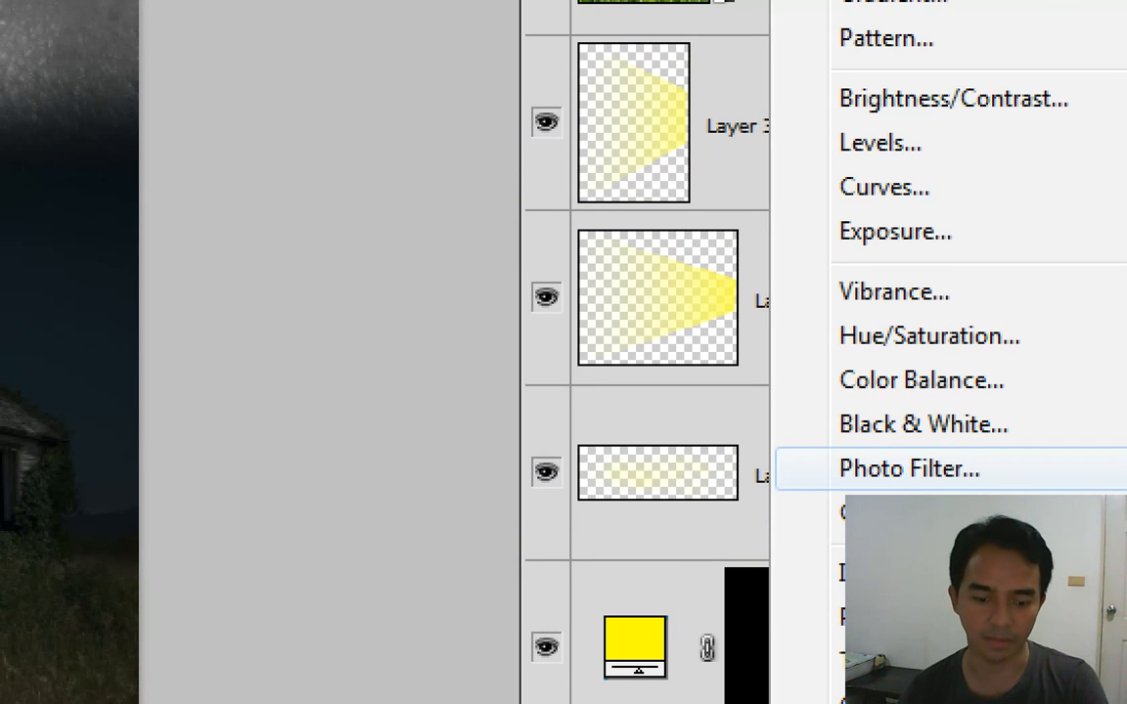
pyautogui.click(908, 469)
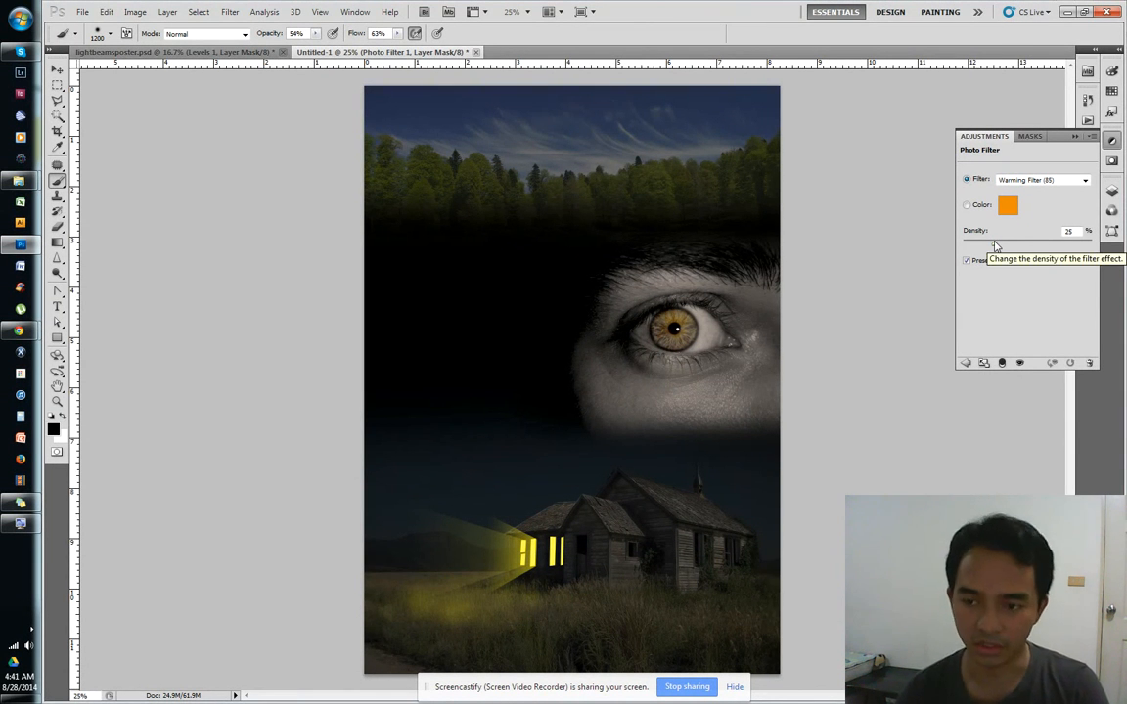
pyautogui.moveTo(994, 243); pyautogui.dragTo(1054, 258)
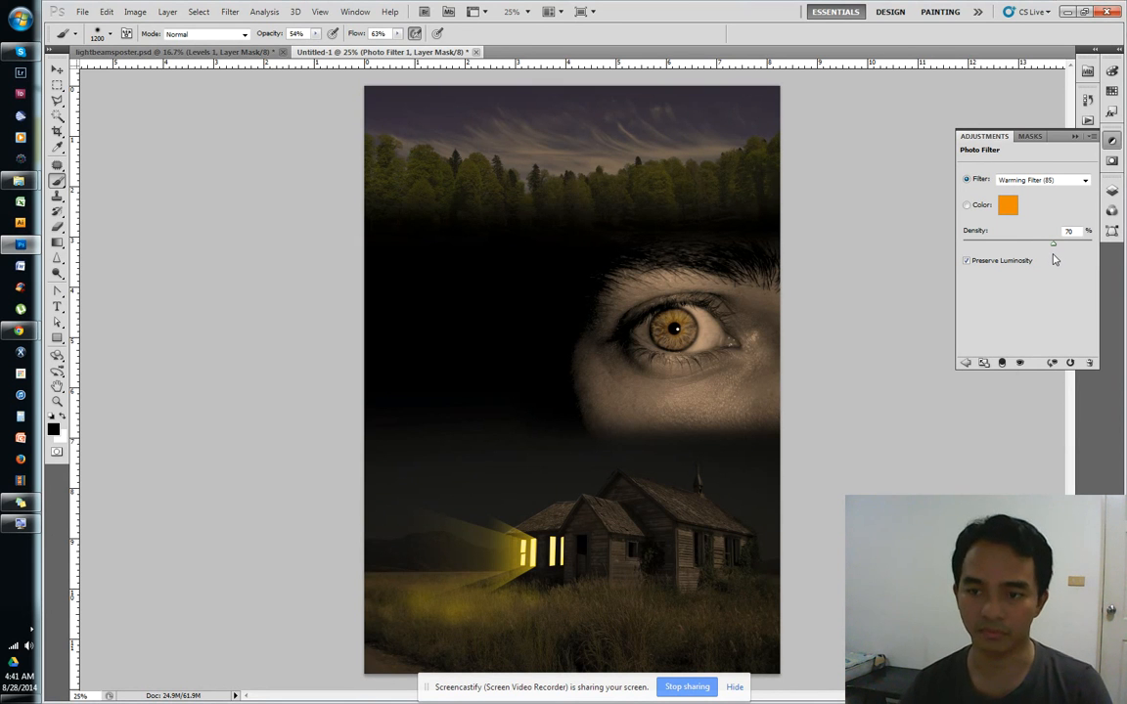
# Try the Red and Green presets on the Photo Filter adjustment
pyautogui.click(1049, 182)
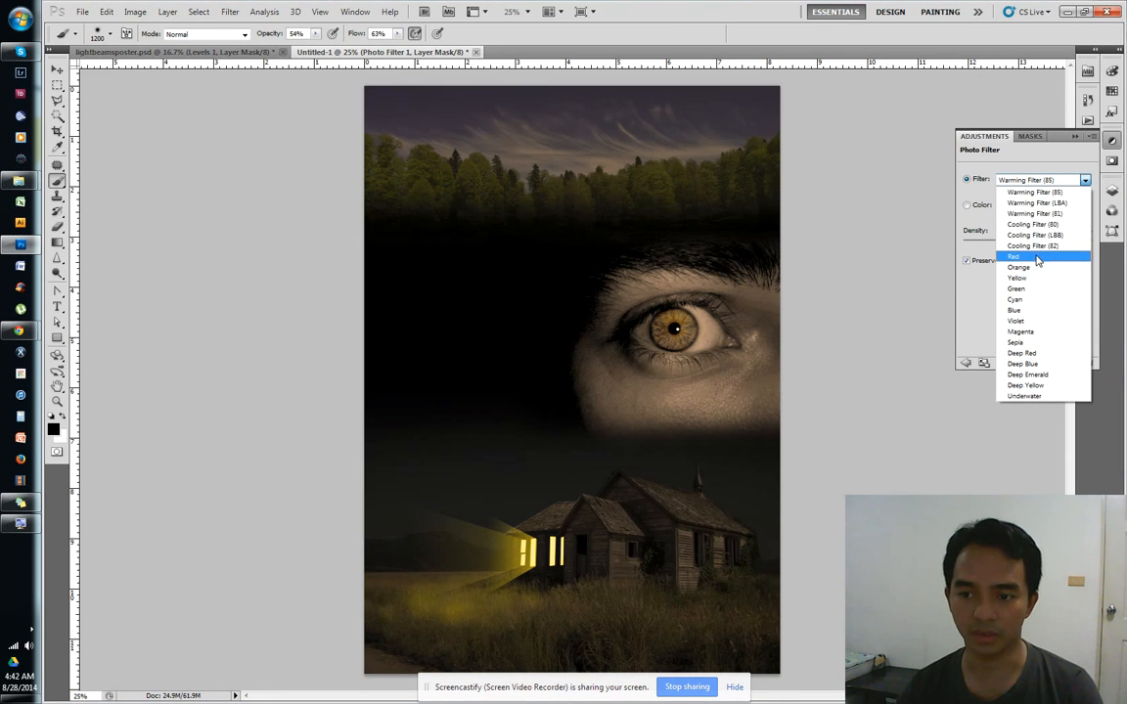
pyautogui.click(1038, 261)
pyautogui.click(1045, 180)
pyautogui.click(1029, 290)
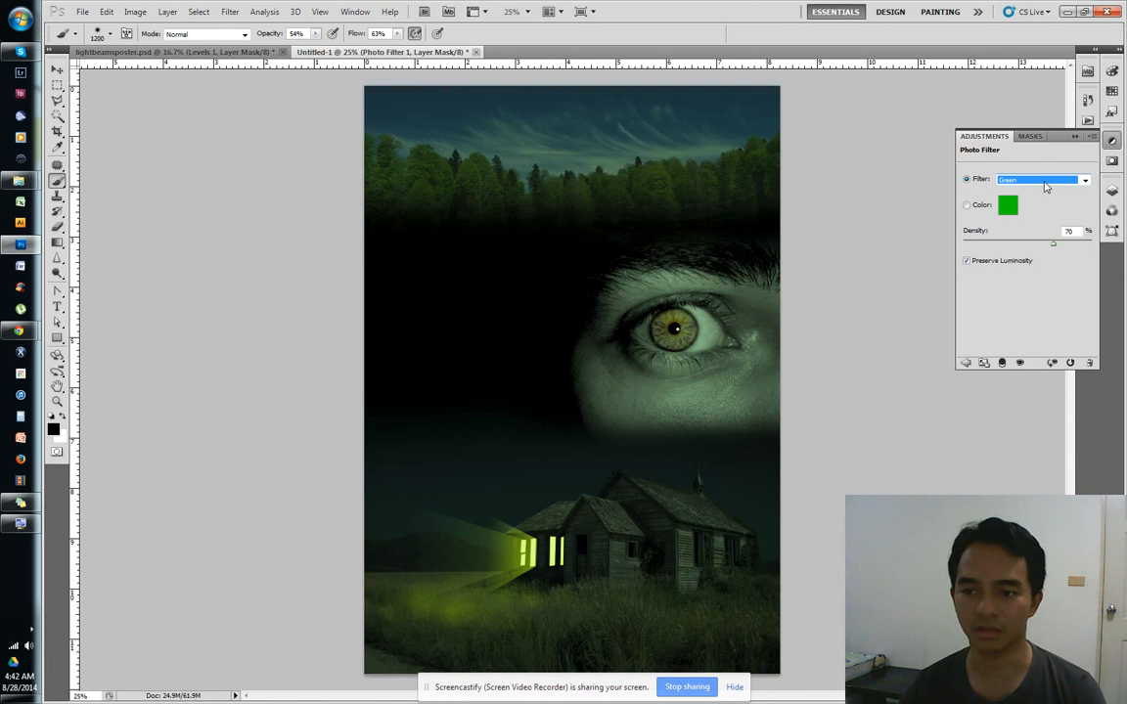
# Set the Photo Filter adjustment to Deep Yellow with a density of 74%
pyautogui.click(1045, 186)
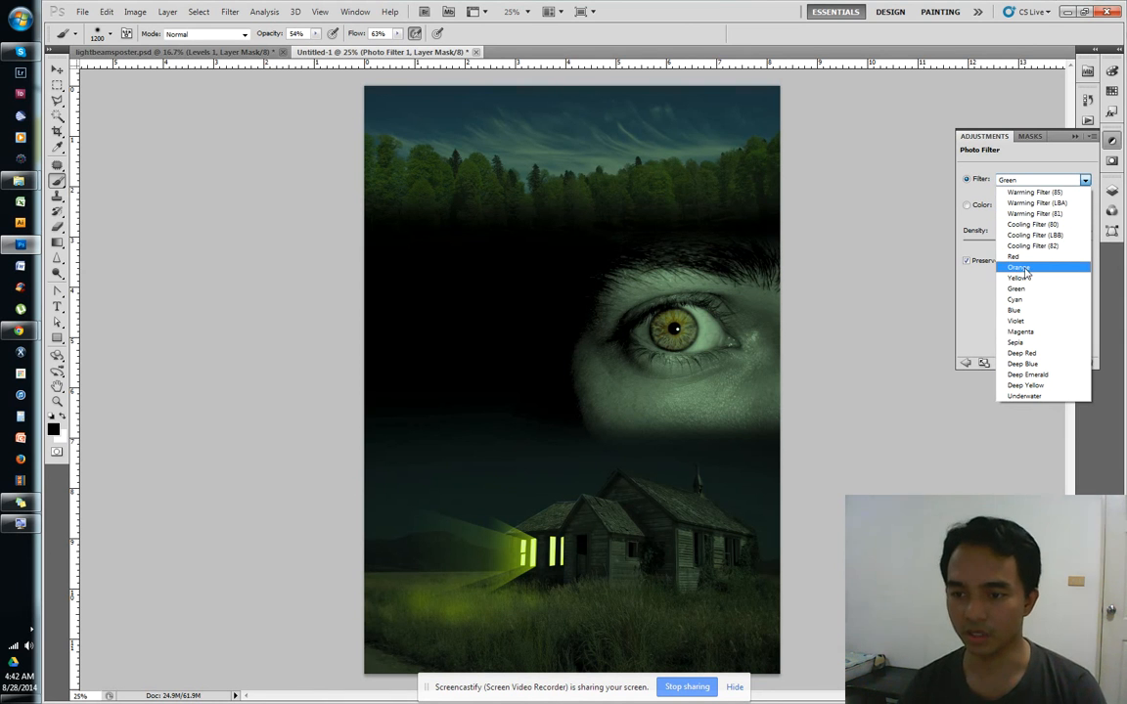
pyautogui.click(1039, 384)
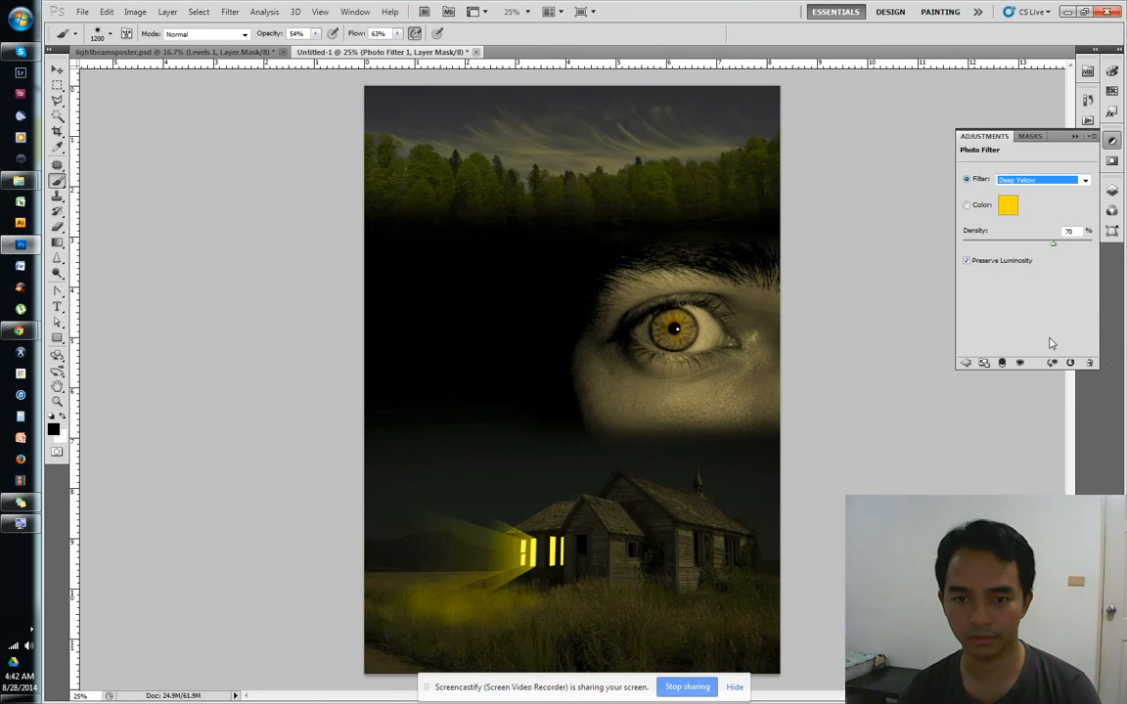
pyautogui.moveTo(1034, 247); pyautogui.dragTo(1058, 256)
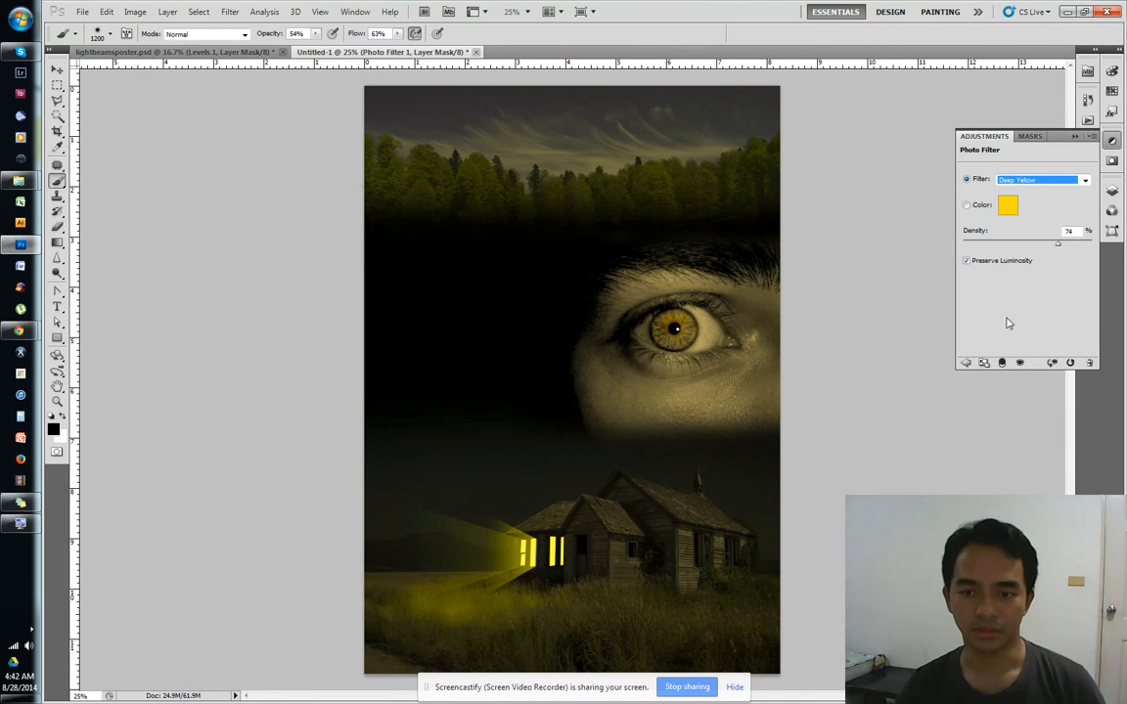
pyautogui.click(1111, 142)
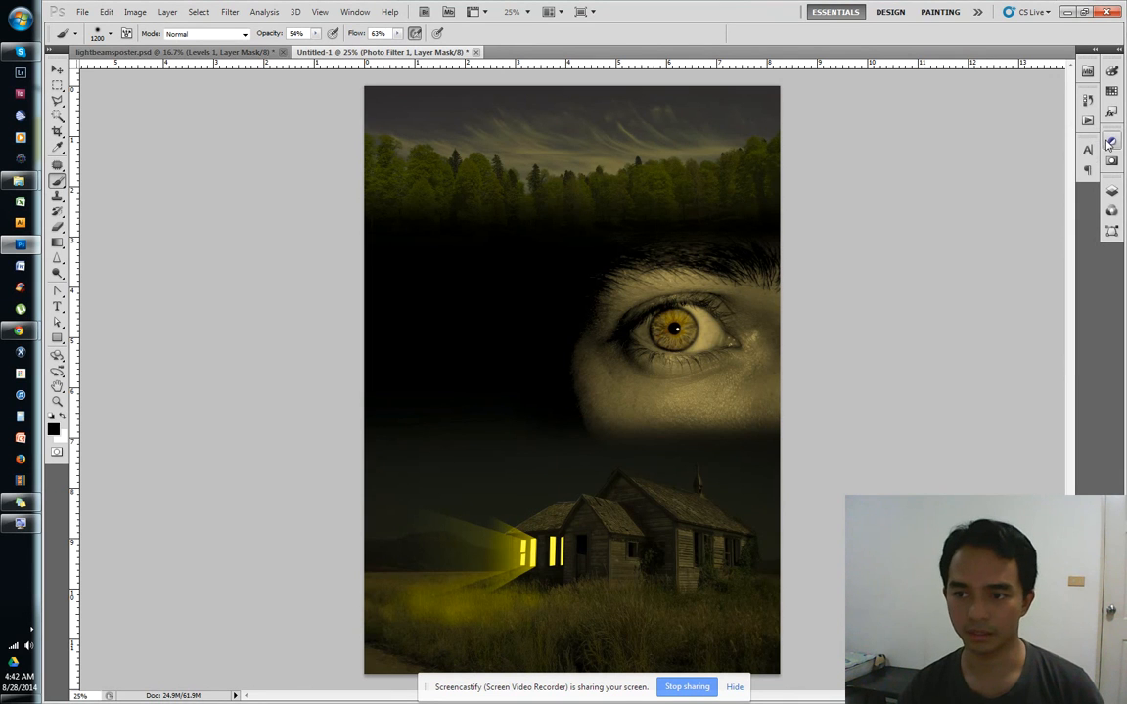